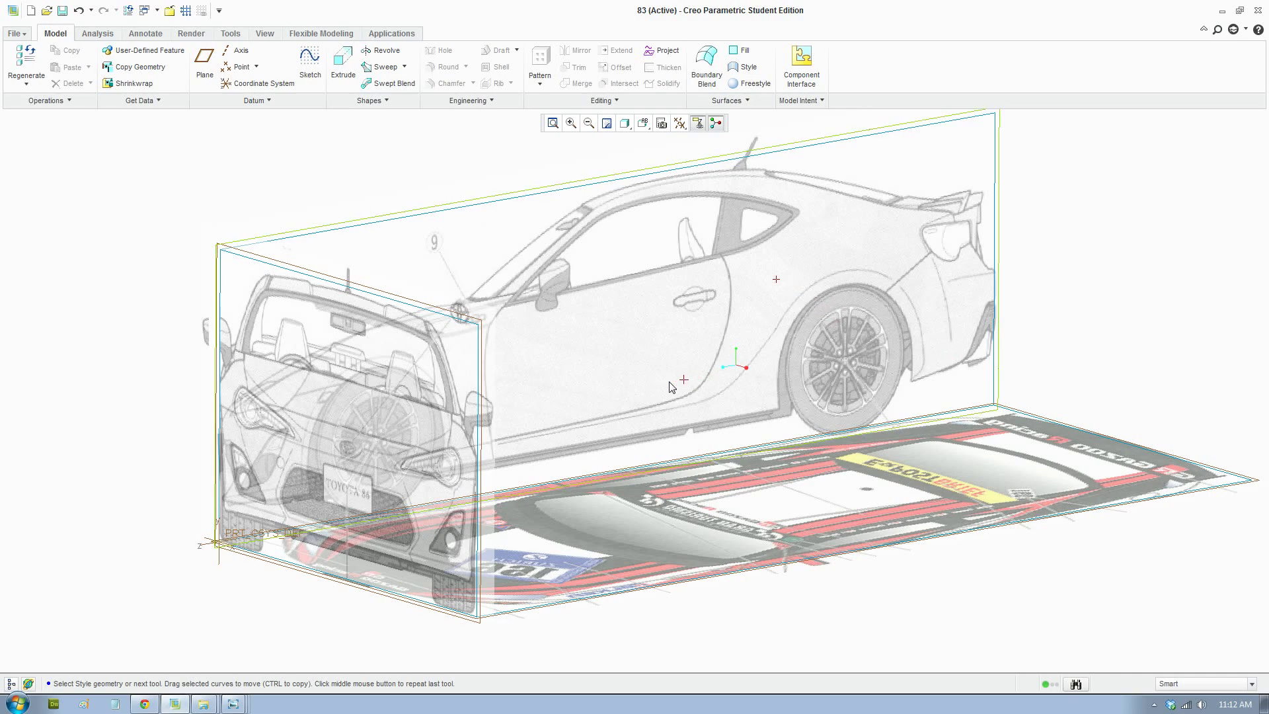
Start a Style feature on the car blueprint model and orient the model to the saved FRONT view
{"action": "middle_click_drag", "start_coordinate": [598, 374], "coordinate": [627, 377]}
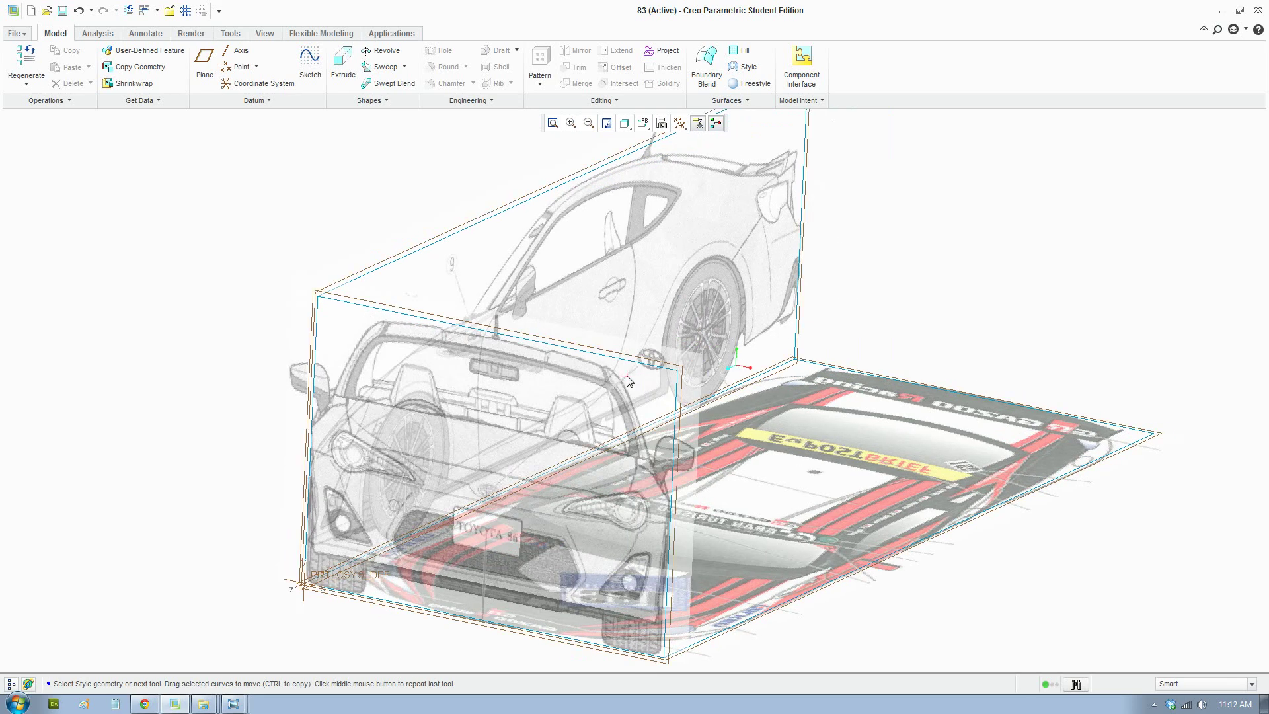
{"action": "scroll", "coordinate": [626, 377], "scroll_direction": "down", "scroll_amount": 1}
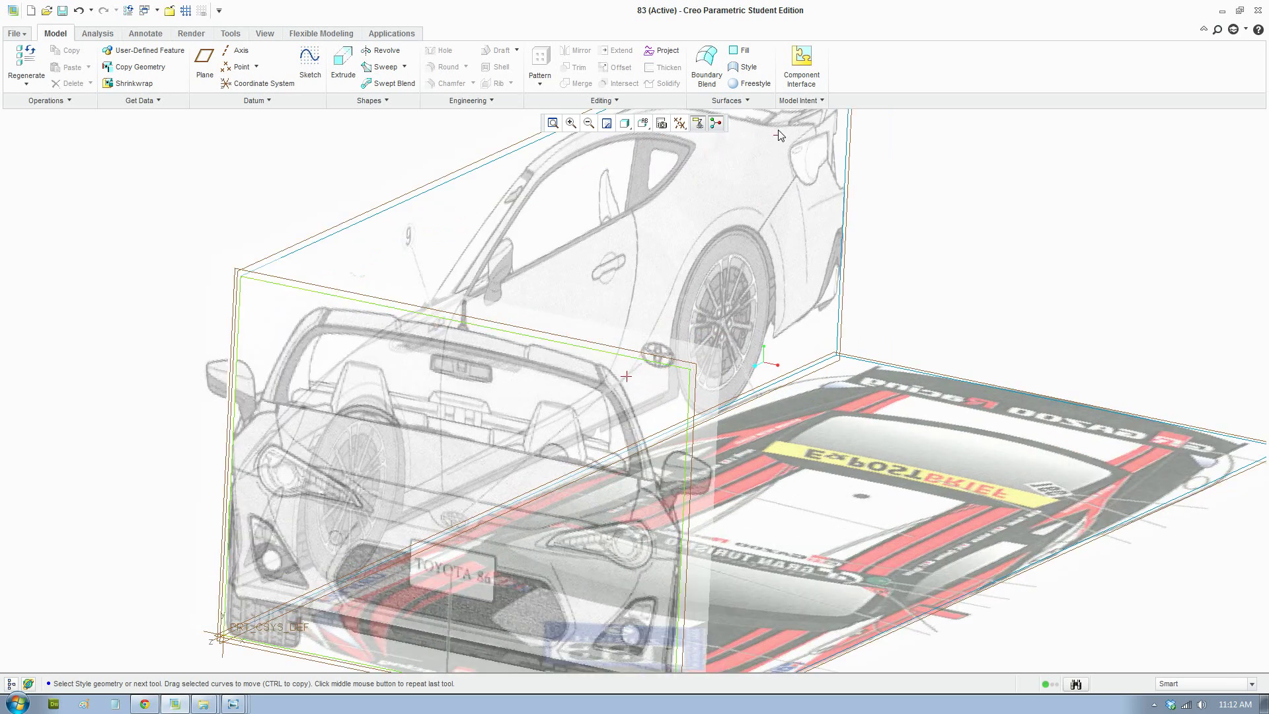
{"action": "left_click", "coordinate": [749, 69]}
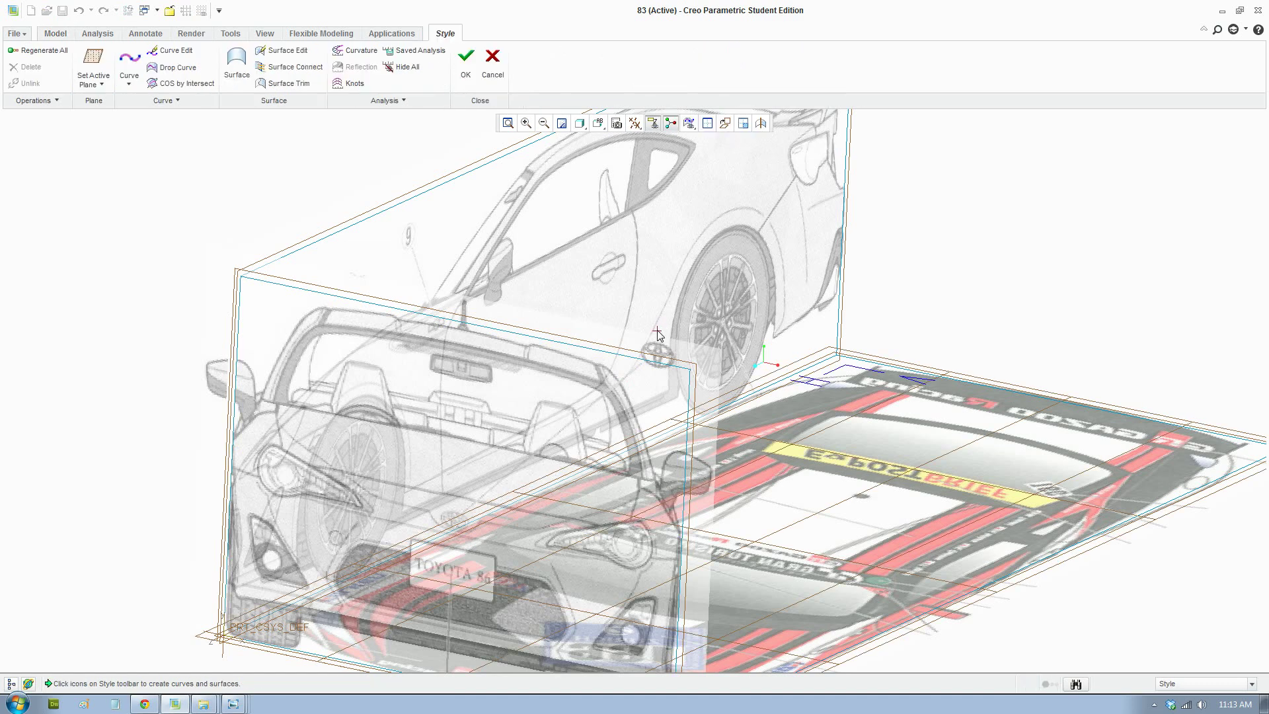
{"action": "scroll", "coordinate": [657, 330], "scroll_direction": "down", "scroll_amount": 2}
{"action": "middle_click_drag", "start_coordinate": [648, 352], "coordinate": [633, 348]}
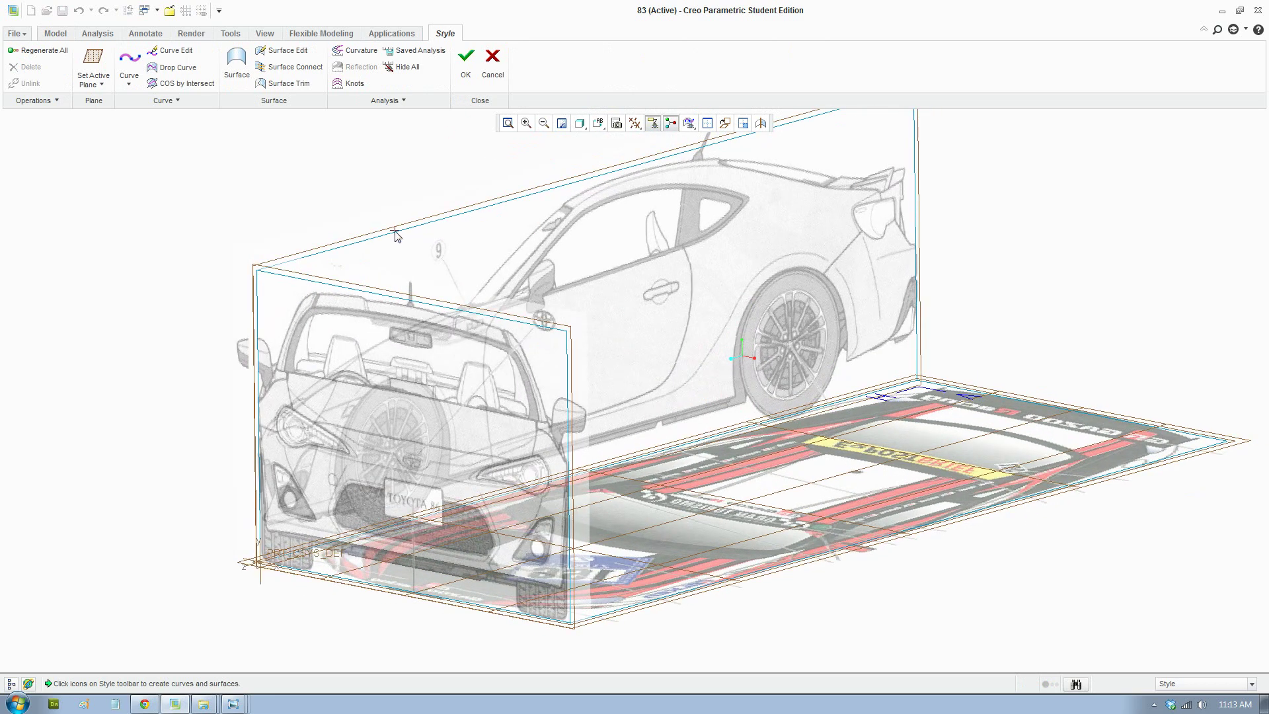
{"action": "scroll", "coordinate": [508, 374], "scroll_direction": "up", "scroll_amount": 1}
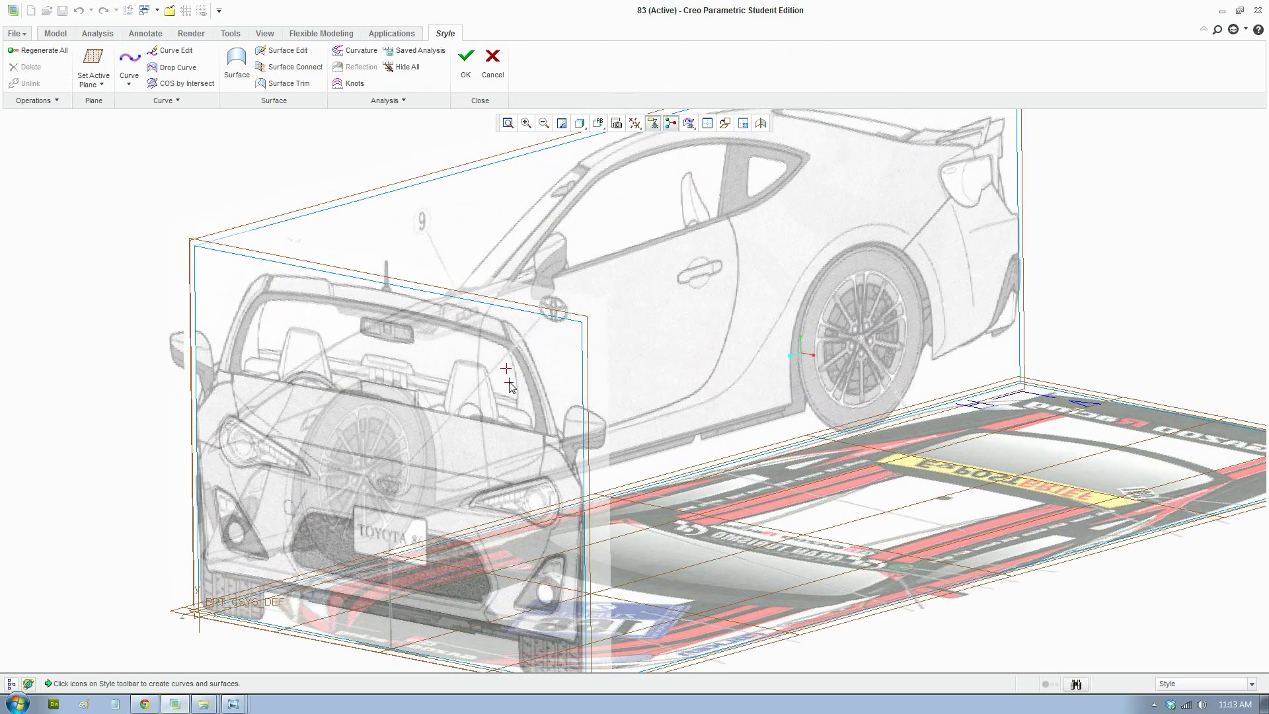
{"action": "middle_click_drag", "start_coordinate": [536, 388], "coordinate": [554, 365], "text": "shift"}
{"action": "middle_click_drag", "start_coordinate": [481, 288], "coordinate": [556, 335]}
{"action": "mouse_move", "coordinate": [634, 418]}
{"action": "middle_mouse_down"}
{"action": "mouse_move", "coordinate": [604, 399]}
{"action": "mouse_move", "coordinate": [642, 410]}
{"action": "middle_mouse_up"}
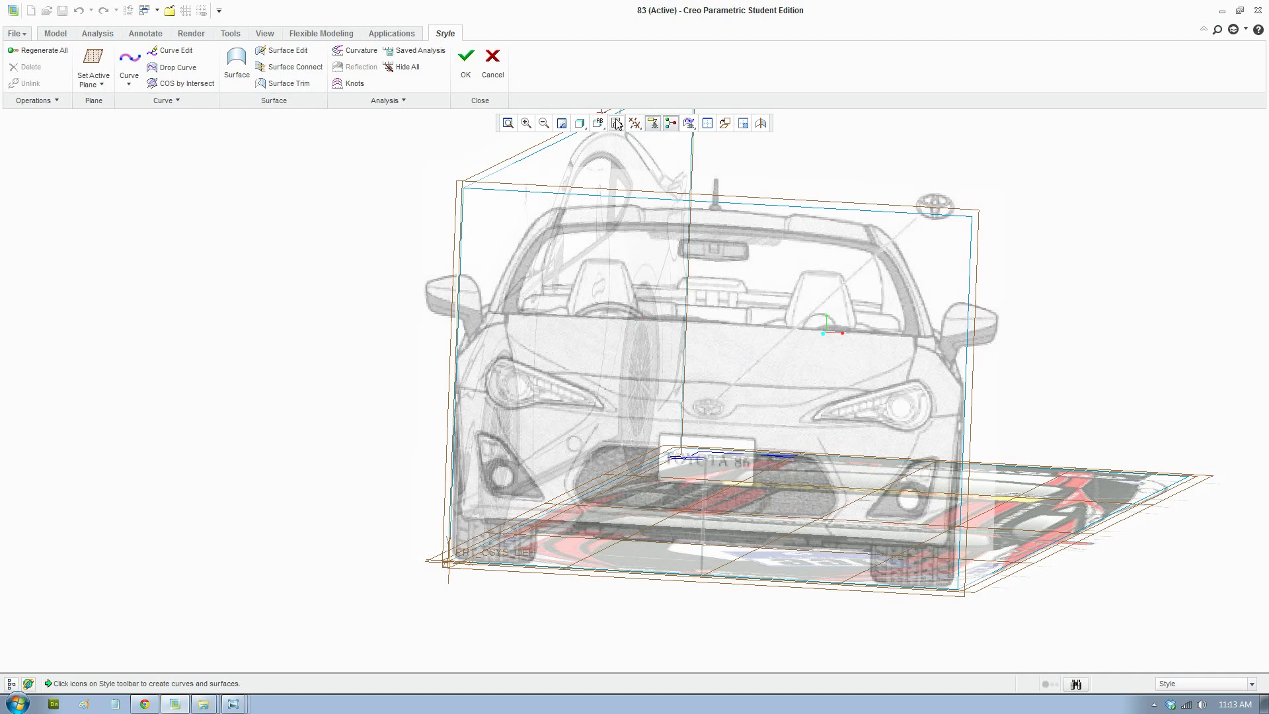
{"action": "left_click", "coordinate": [598, 123]}
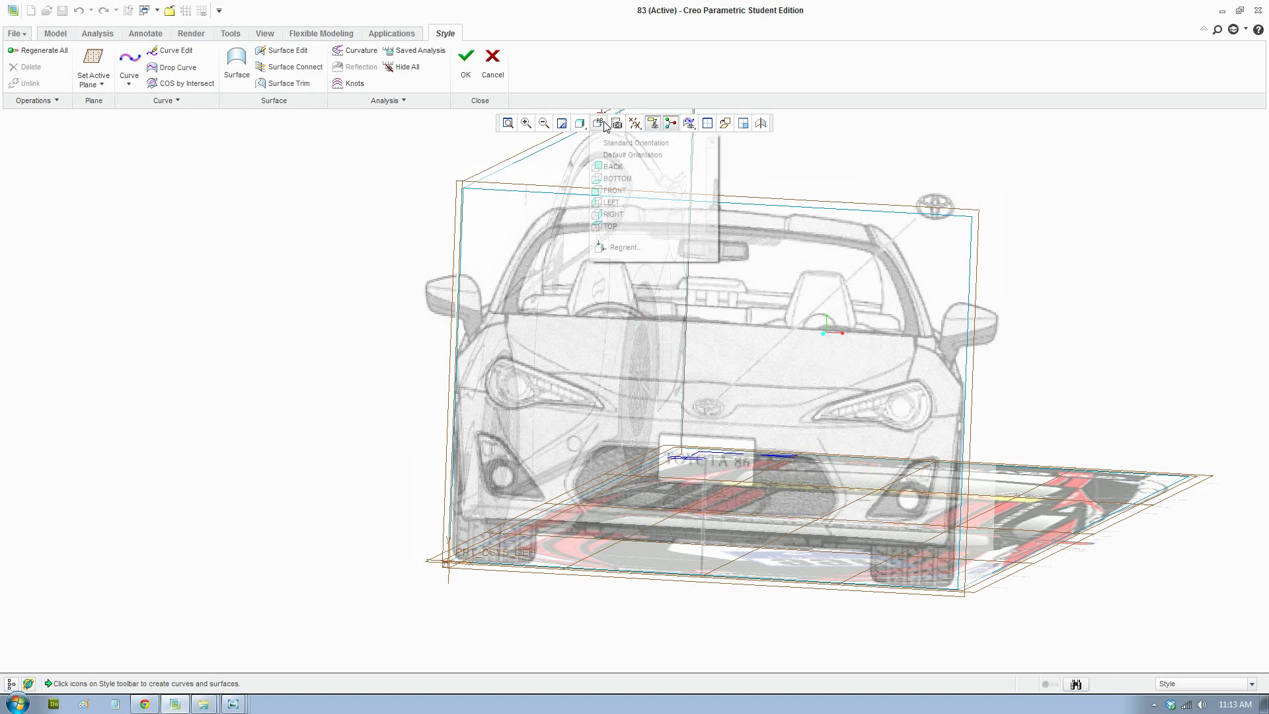
{"action": "left_click", "coordinate": [615, 190]}
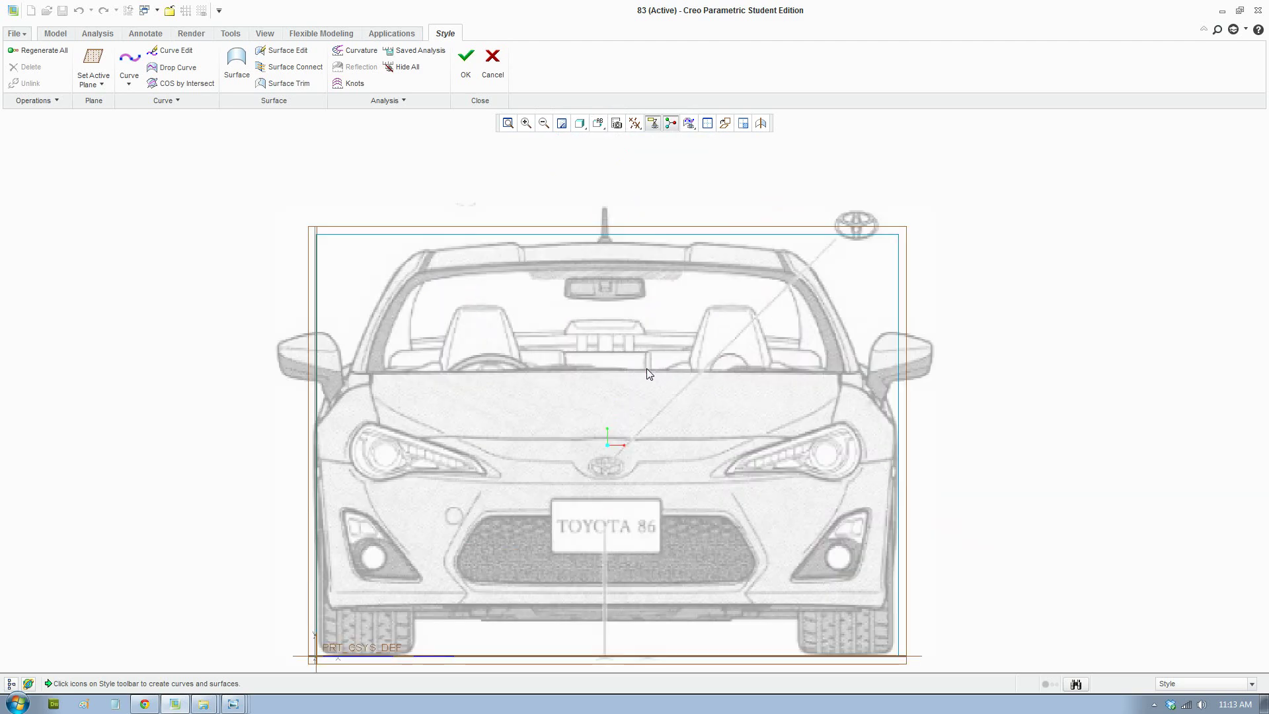
{"action": "left_click", "coordinate": [647, 371]}
Draw a free degree-3 control-point curve along the hood edge, from the windshield's lower corner down to the Toyota emblem
{"action": "left_click", "coordinate": [129, 66]}
{"action": "scroll", "coordinate": [841, 451], "scroll_direction": "up", "scroll_amount": 3}
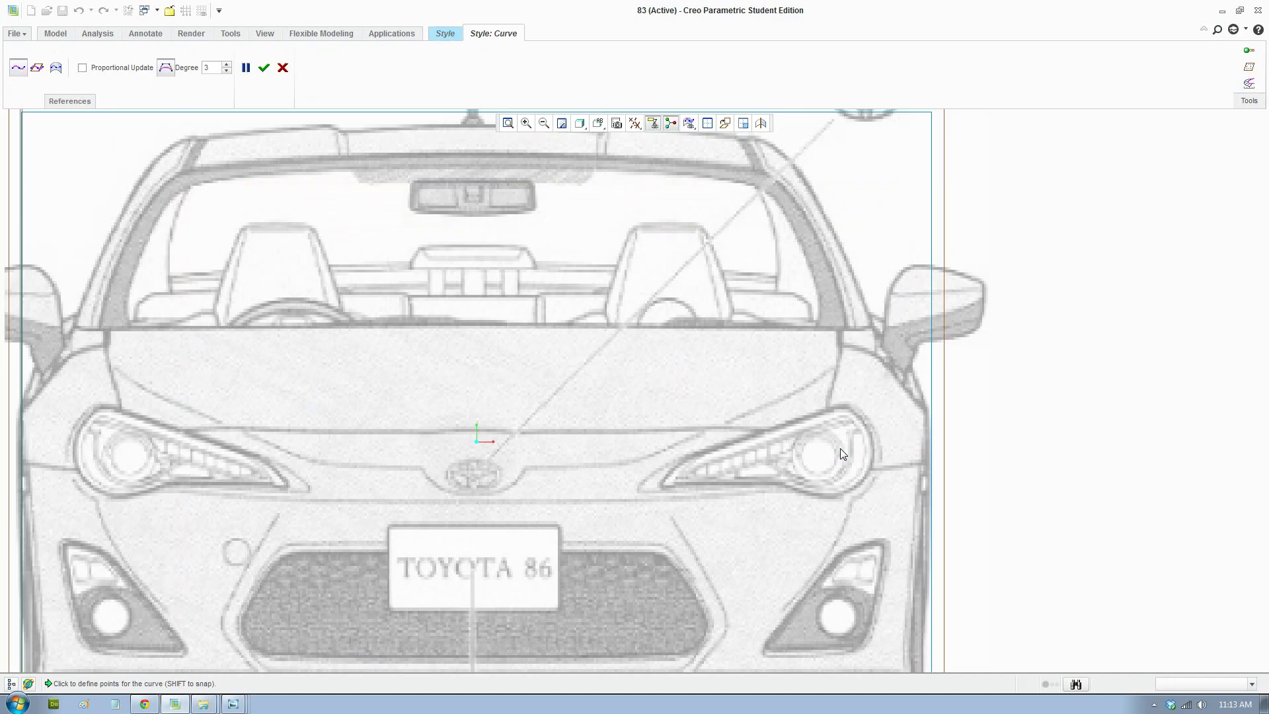
{"action": "left_click", "coordinate": [836, 371]}
{"action": "scroll", "coordinate": [836, 371], "scroll_direction": "down", "scroll_amount": 2}
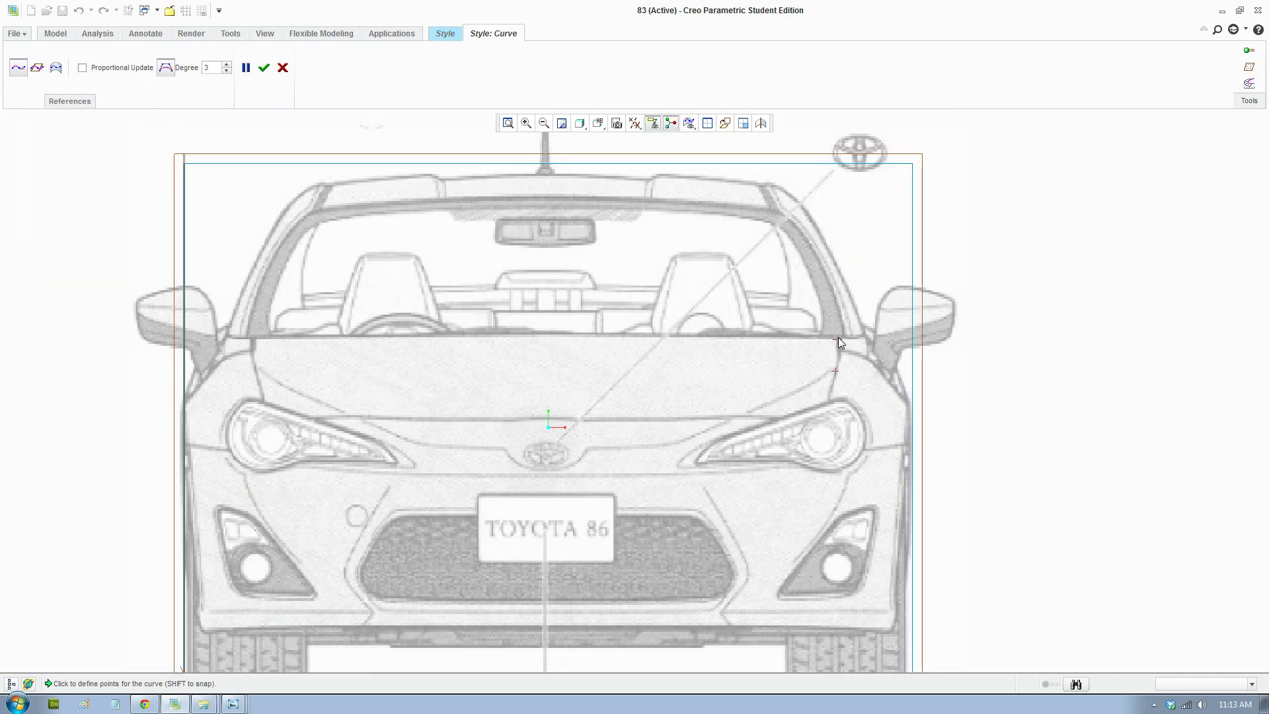
{"action": "left_click", "coordinate": [839, 336]}
{"action": "left_click", "coordinate": [165, 68]}
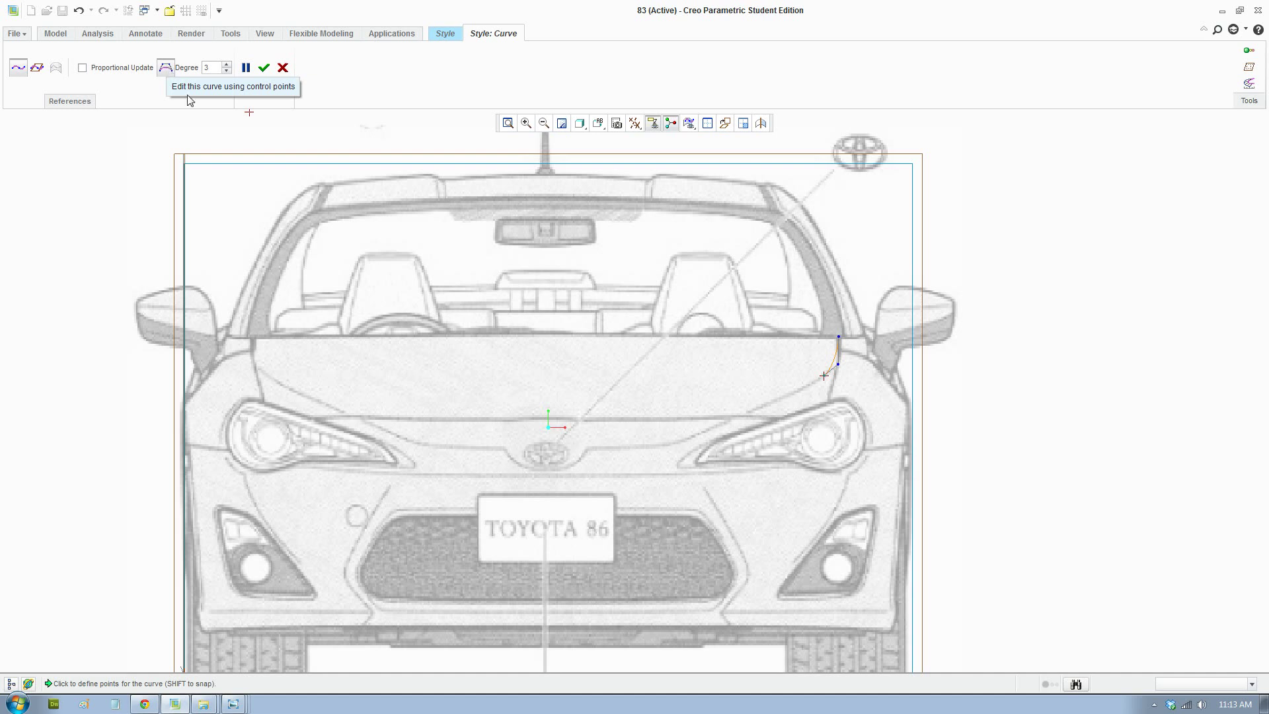
{"action": "left_click", "coordinate": [700, 435]}
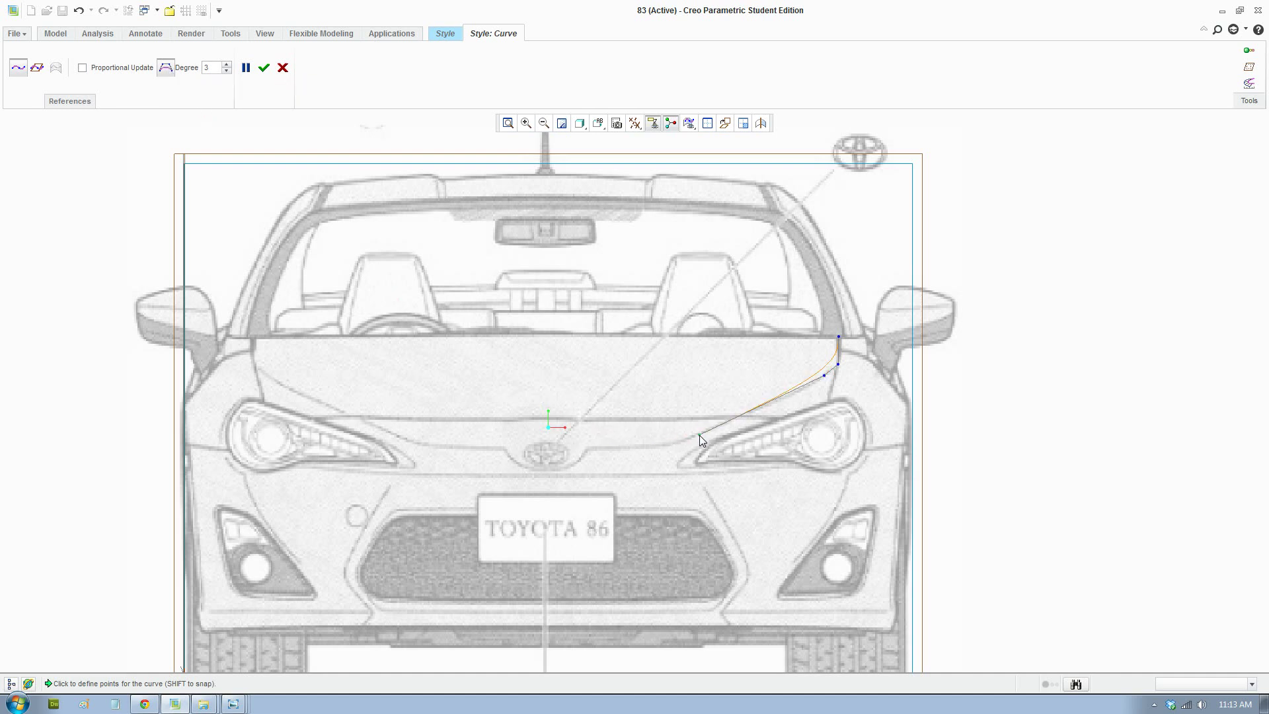
{"action": "left_click", "coordinate": [659, 445]}
{"action": "left_click", "coordinate": [546, 449]}
{"action": "left_click", "coordinate": [263, 69]}
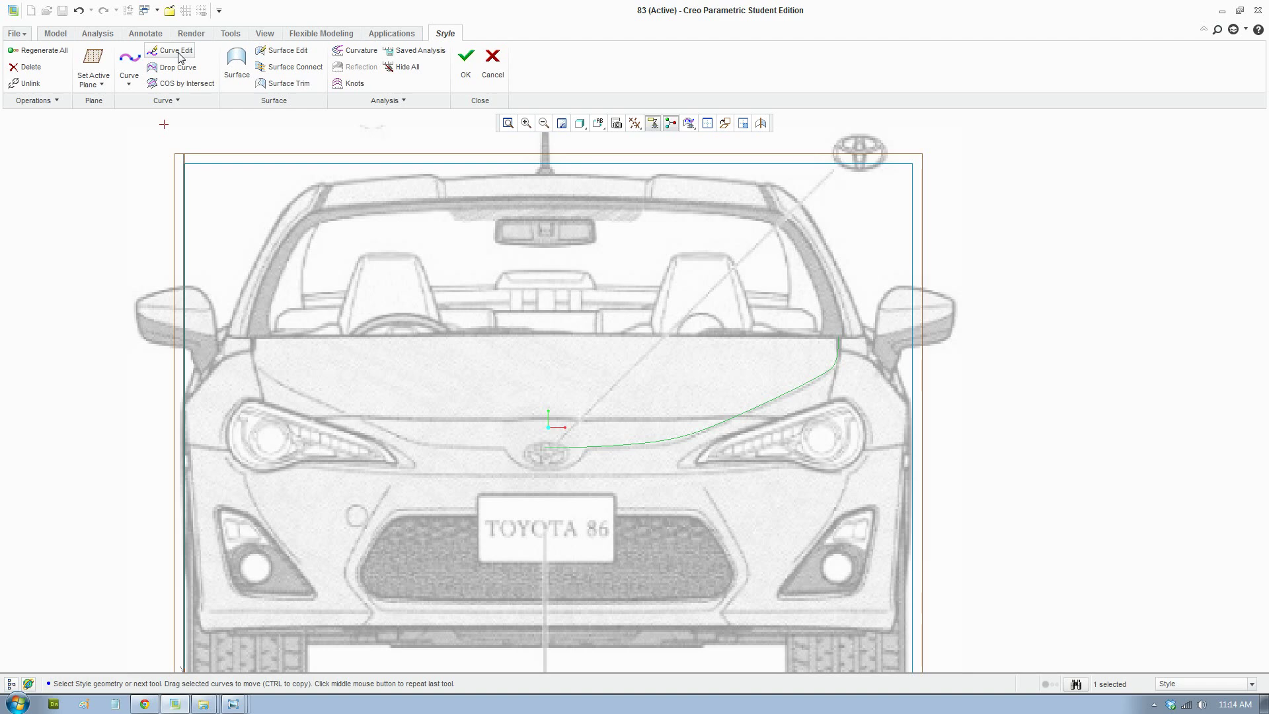
Open the new hood-edge curve for editing and display it in all four views at once
{"action": "left_click", "coordinate": [184, 57]}
{"action": "scroll", "coordinate": [808, 423], "scroll_direction": "up", "scroll_amount": 1}
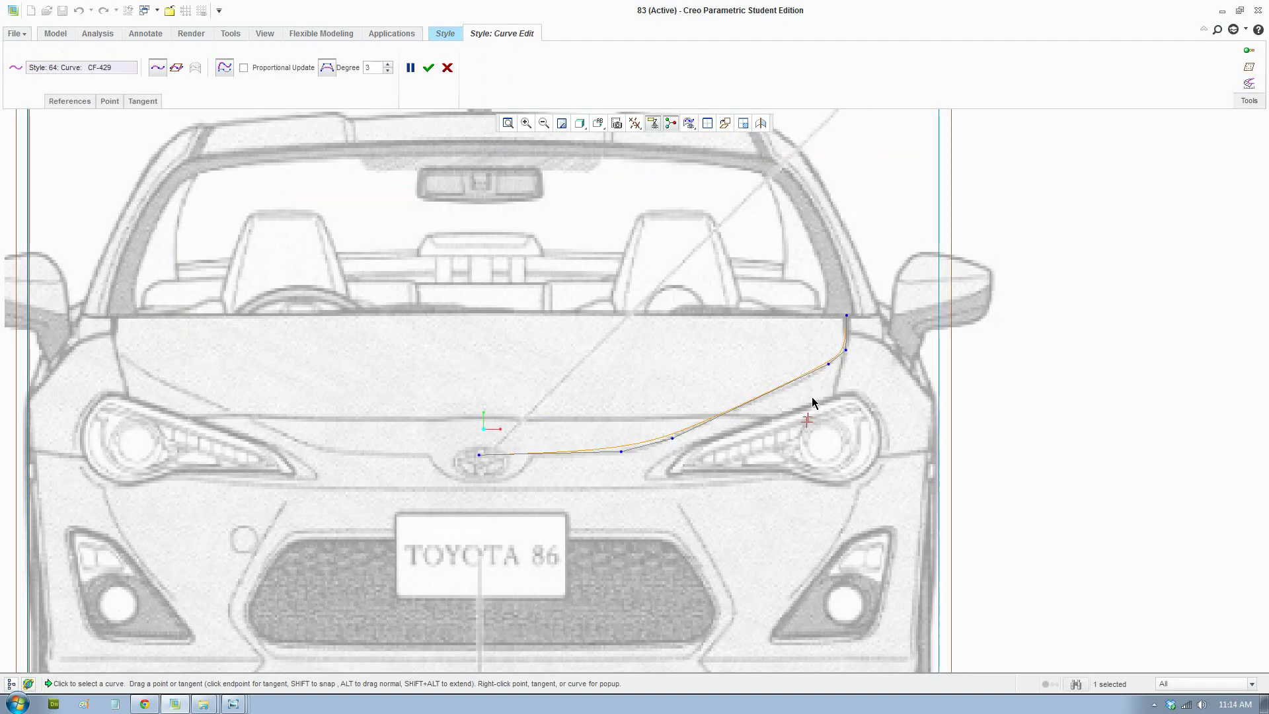
{"action": "scroll", "coordinate": [669, 447], "scroll_direction": "up", "scroll_amount": 1}
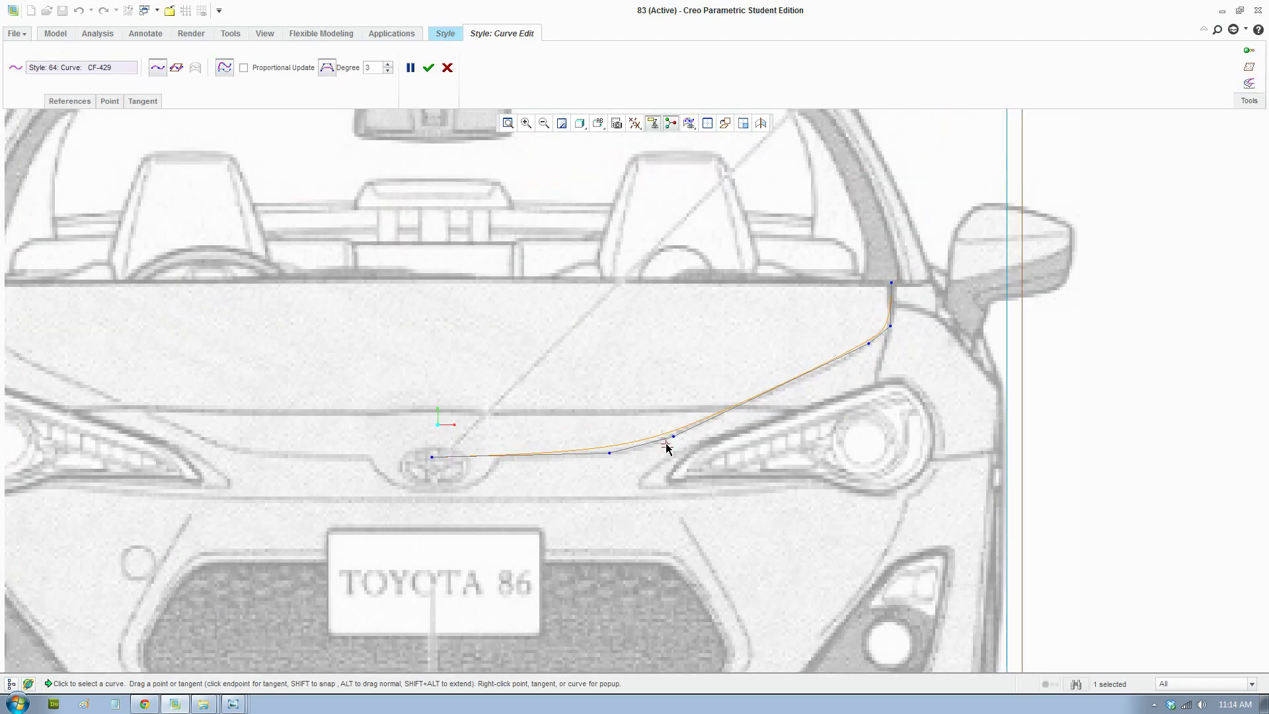
{"action": "left_click", "coordinate": [711, 129]}
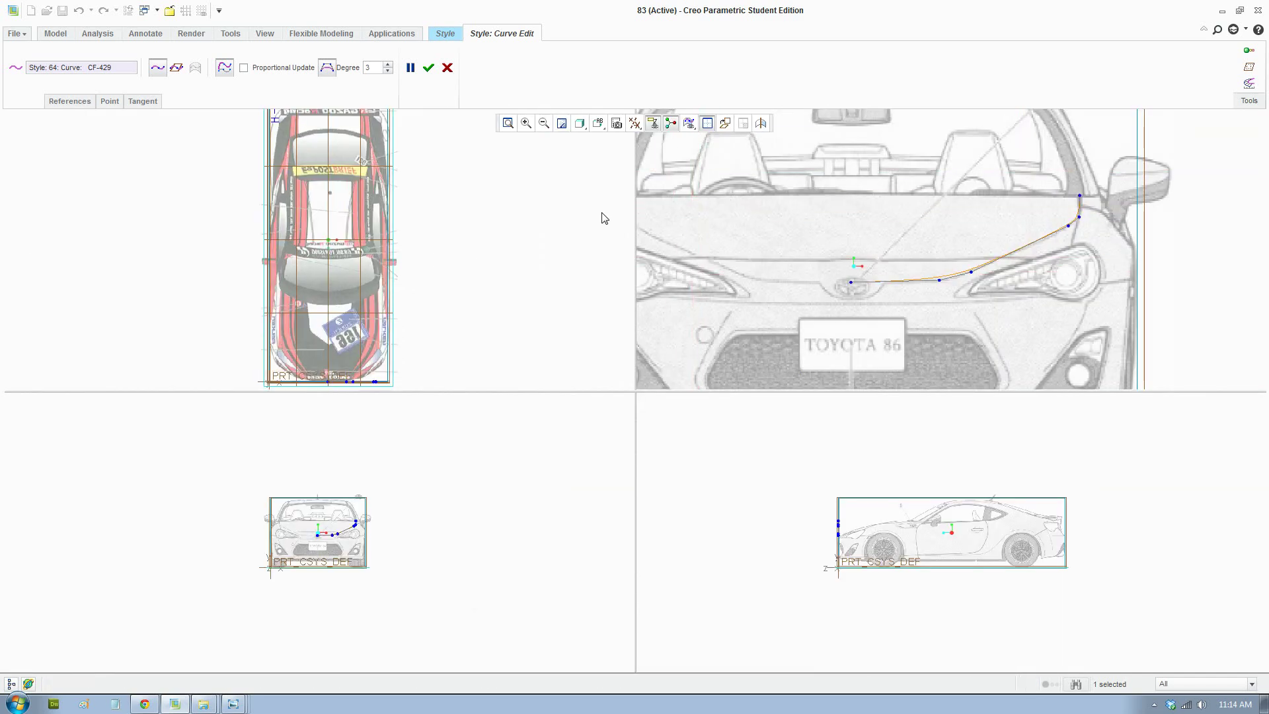
{"action": "left_click", "coordinate": [708, 124]}
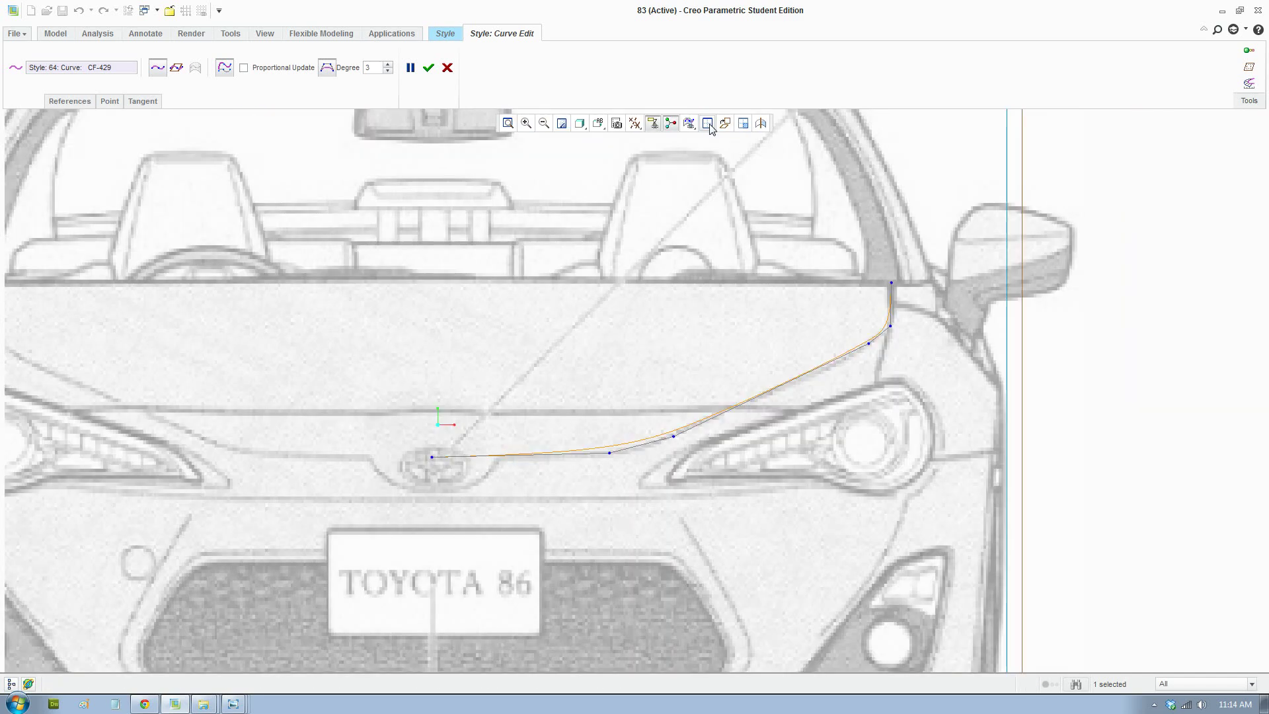
{"action": "left_click", "coordinate": [707, 124]}
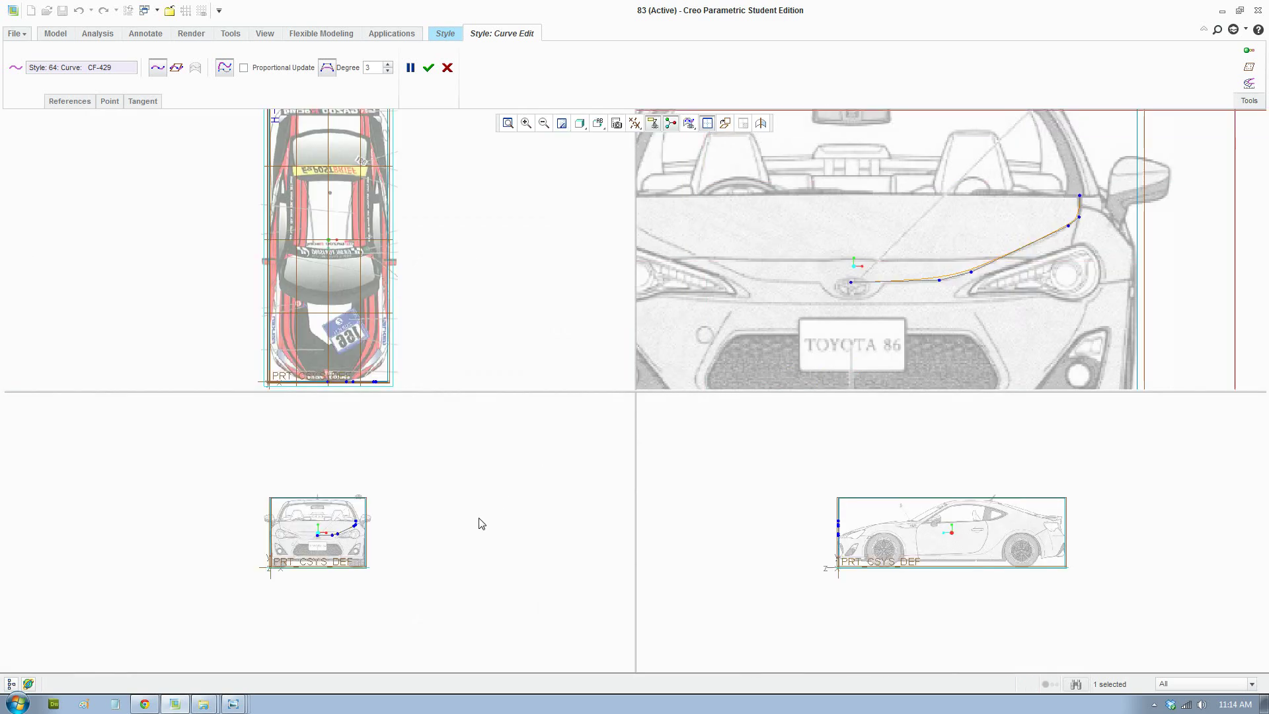
In the side view, move the curve's upper endpoint back from the front plane to the base of the windshield
{"action": "scroll", "coordinate": [845, 540], "scroll_direction": "up", "scroll_amount": 3}
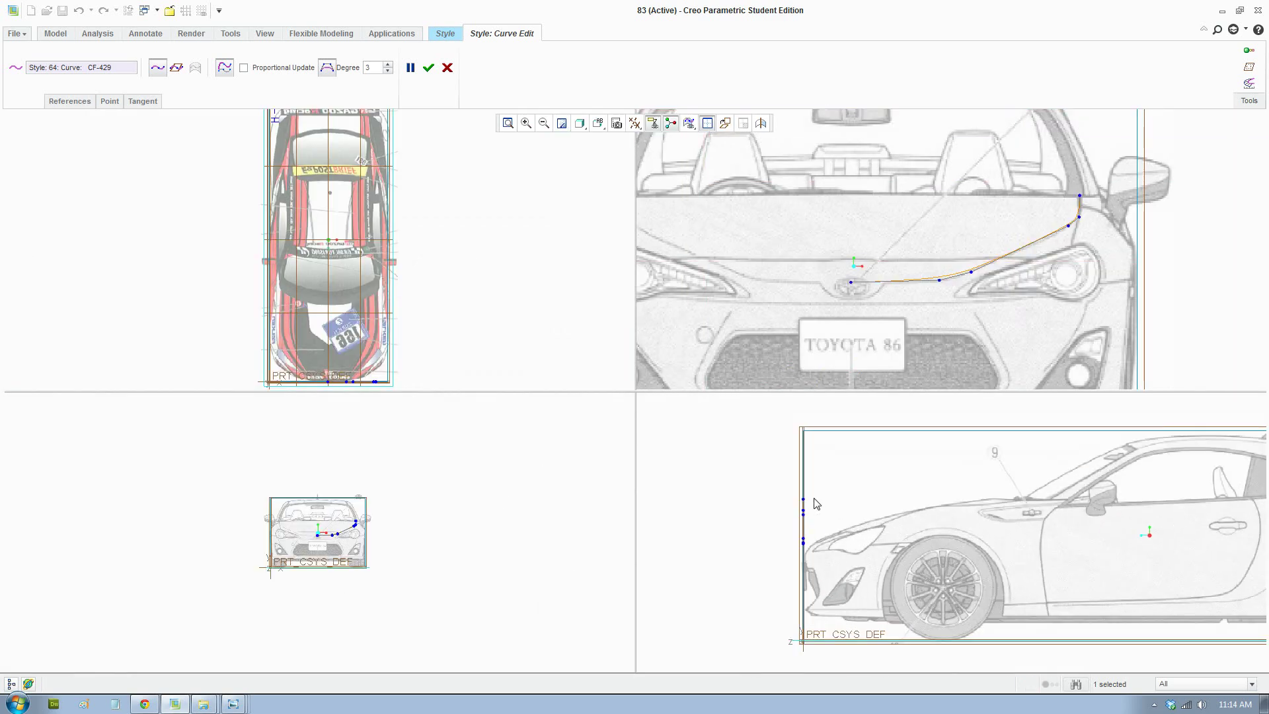
{"action": "left_click_drag", "start_coordinate": [807, 506], "coordinate": [1017, 511]}
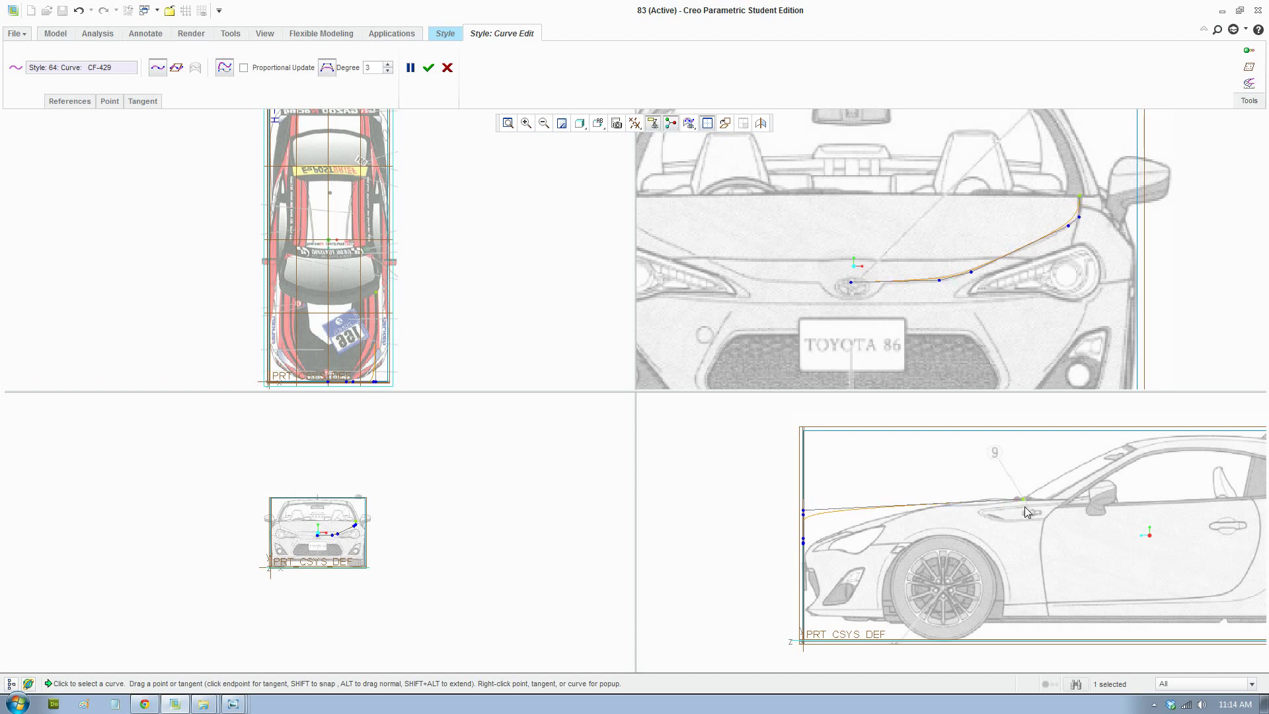
{"action": "scroll", "coordinate": [926, 519], "scroll_direction": "up", "scroll_amount": 2}
{"action": "scroll", "coordinate": [871, 524], "scroll_direction": "up", "scroll_amount": 1}
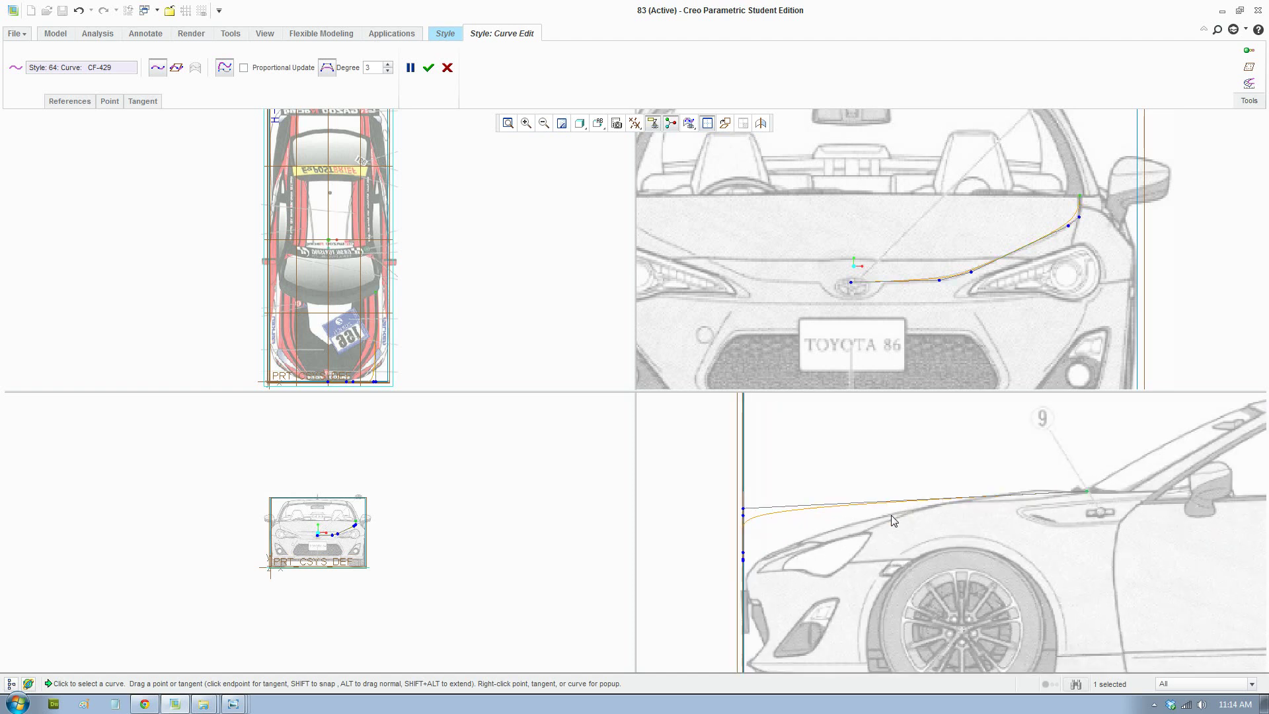
Reposition the second, third and fourth control points in the side view so they spread back along the hood line
{"action": "scroll", "coordinate": [345, 524], "scroll_direction": "up", "scroll_amount": 6}
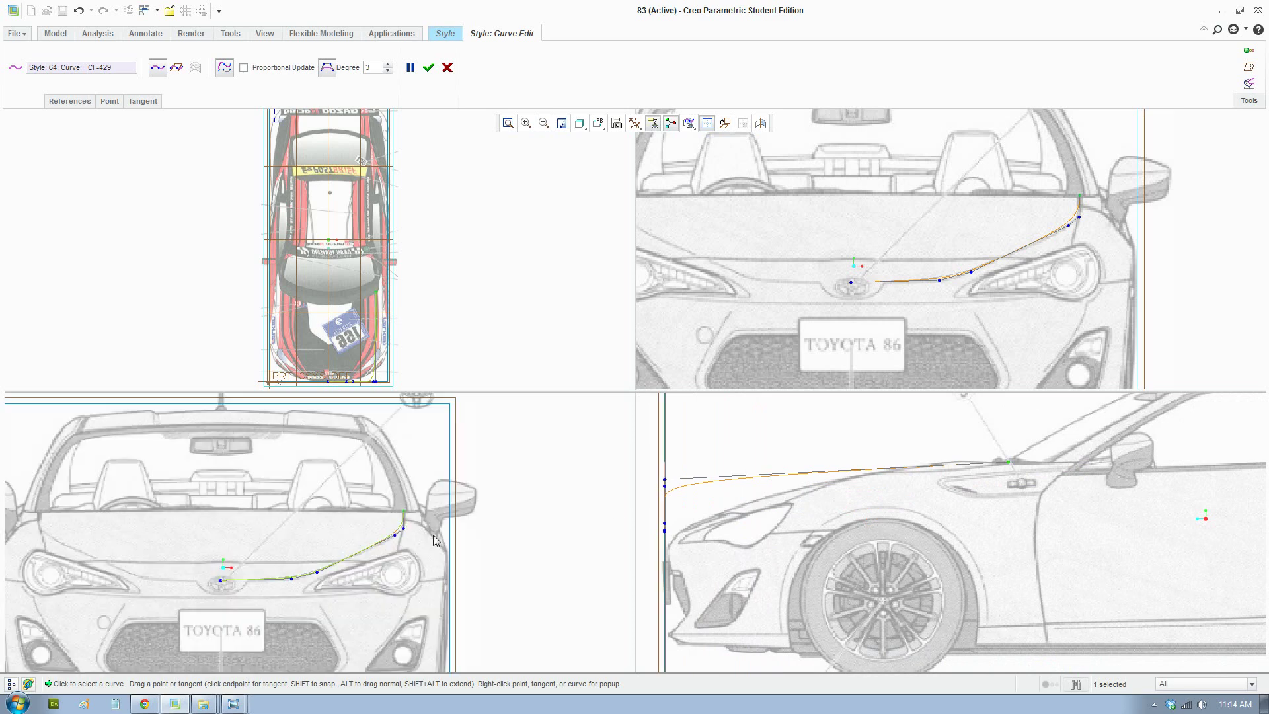
{"action": "middle_click_drag", "start_coordinate": [434, 536], "coordinate": [550, 482], "text": "shift"}
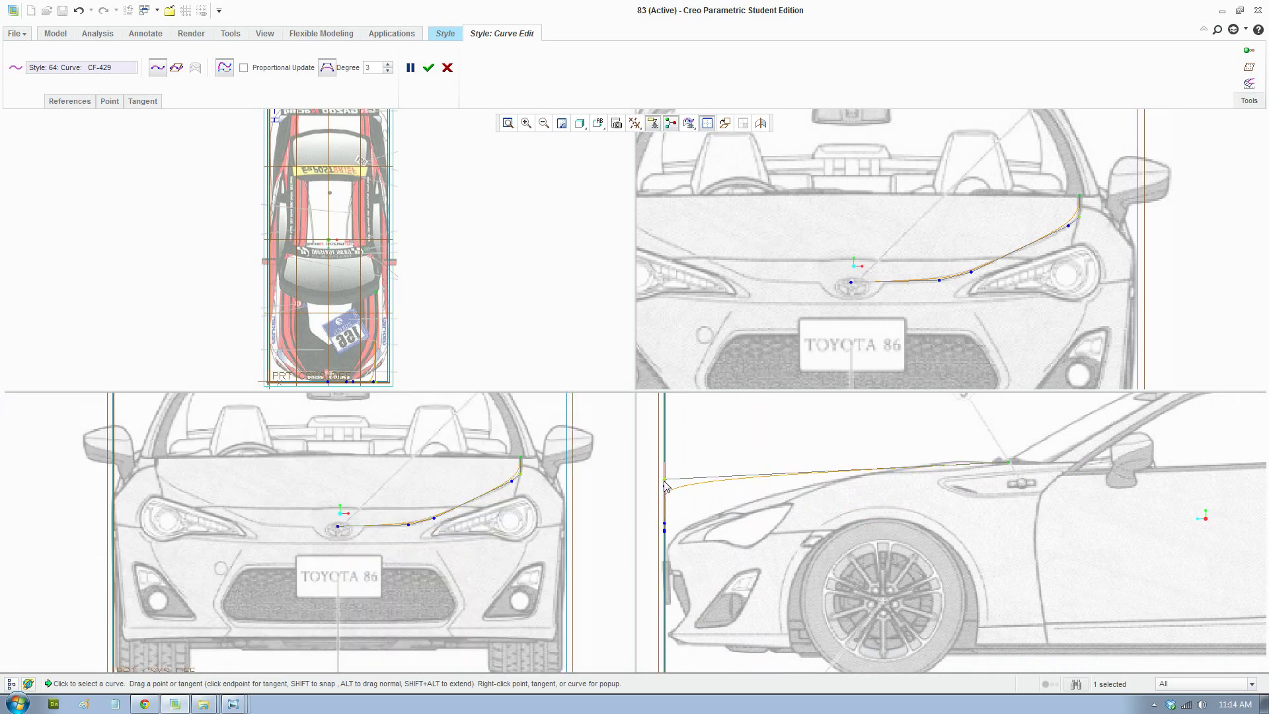
{"action": "left_click_drag", "start_coordinate": [666, 487], "coordinate": [881, 486]}
{"action": "left_click_drag", "start_coordinate": [669, 488], "coordinate": [821, 500]}
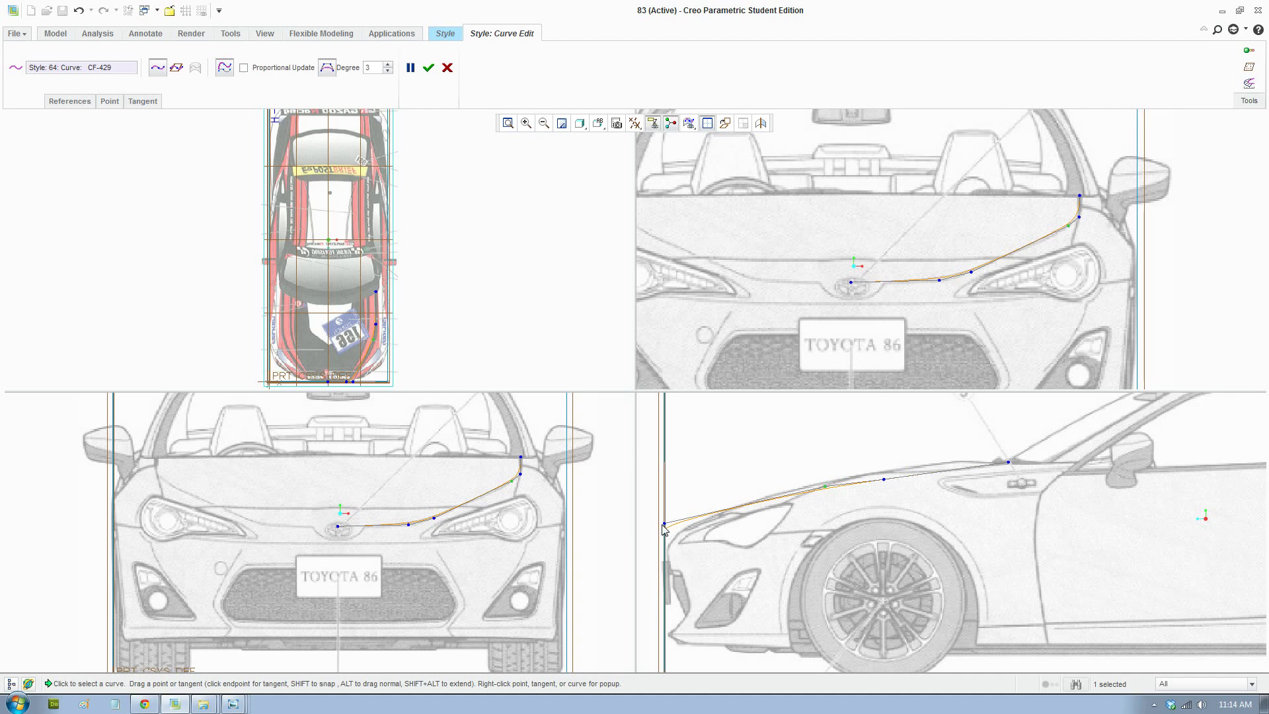
{"action": "left_click_drag", "start_coordinate": [664, 526], "coordinate": [738, 518]}
Move the two front control points in the side view off the front plane onto the nose of the hood
{"action": "scroll", "coordinate": [657, 538], "scroll_direction": "up", "scroll_amount": 2}
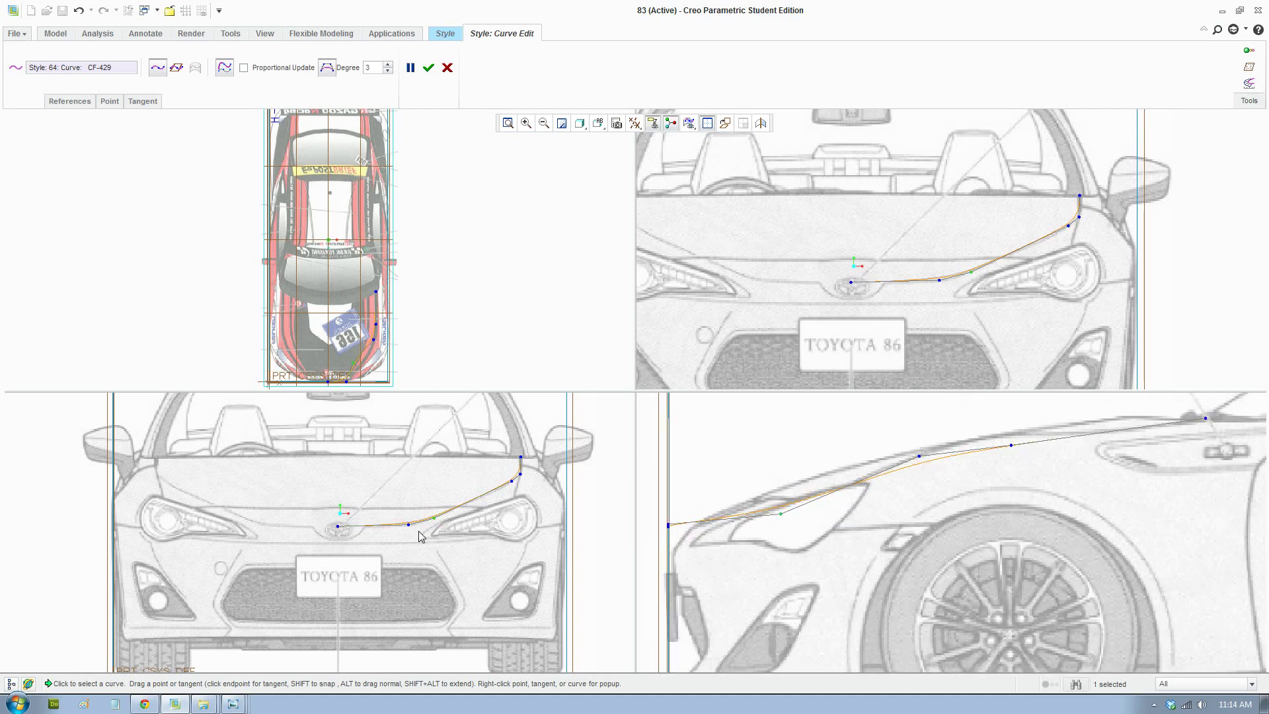
{"action": "mouse_move", "coordinate": [670, 531]}
{"action": "left_mouse_down"}
{"action": "mouse_move", "coordinate": [727, 530]}
{"action": "mouse_move", "coordinate": [670, 534]}
{"action": "left_mouse_up"}
{"action": "left_click_drag", "start_coordinate": [669, 527], "coordinate": [710, 531]}
{"action": "left_click_drag", "start_coordinate": [712, 531], "coordinate": [711, 530]}
Refine the side-view curve by extending its rear endpoint past the windshield base and shifting the middle control points towards the nose
{"action": "left_click_drag", "start_coordinate": [1205, 419], "coordinate": [1250, 427]}
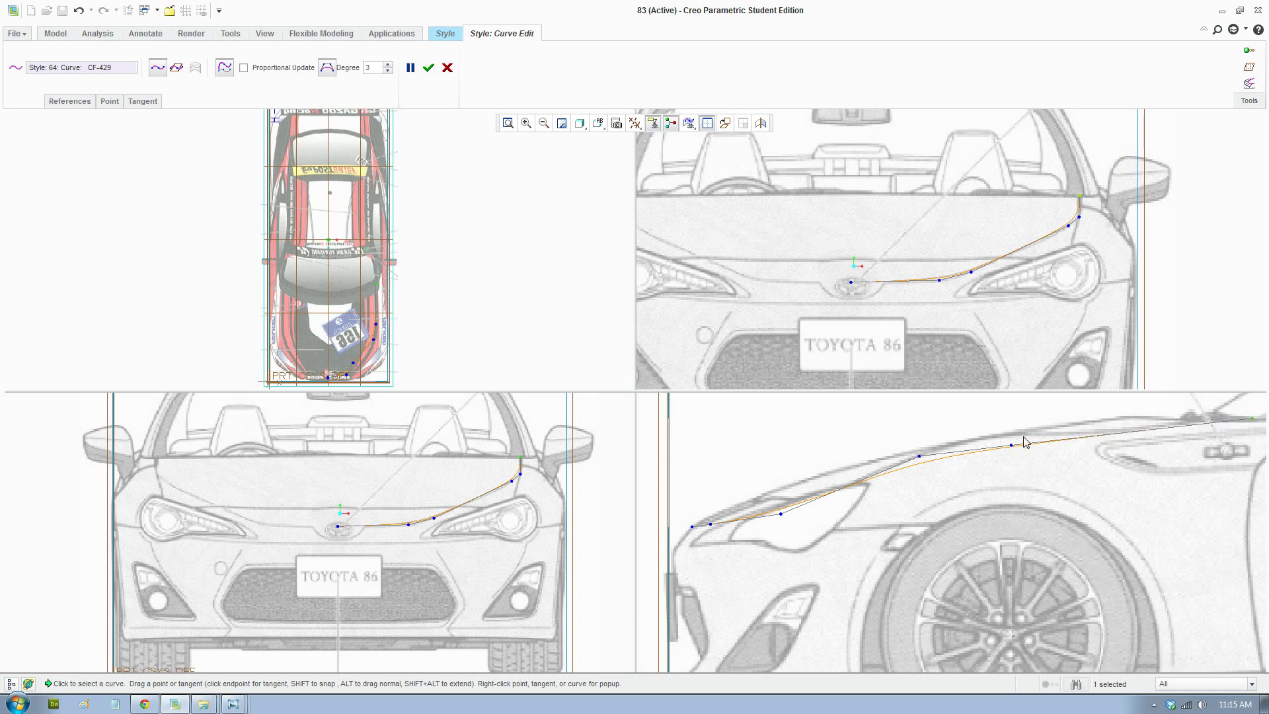
{"action": "left_click_drag", "start_coordinate": [1032, 447], "coordinate": [905, 463]}
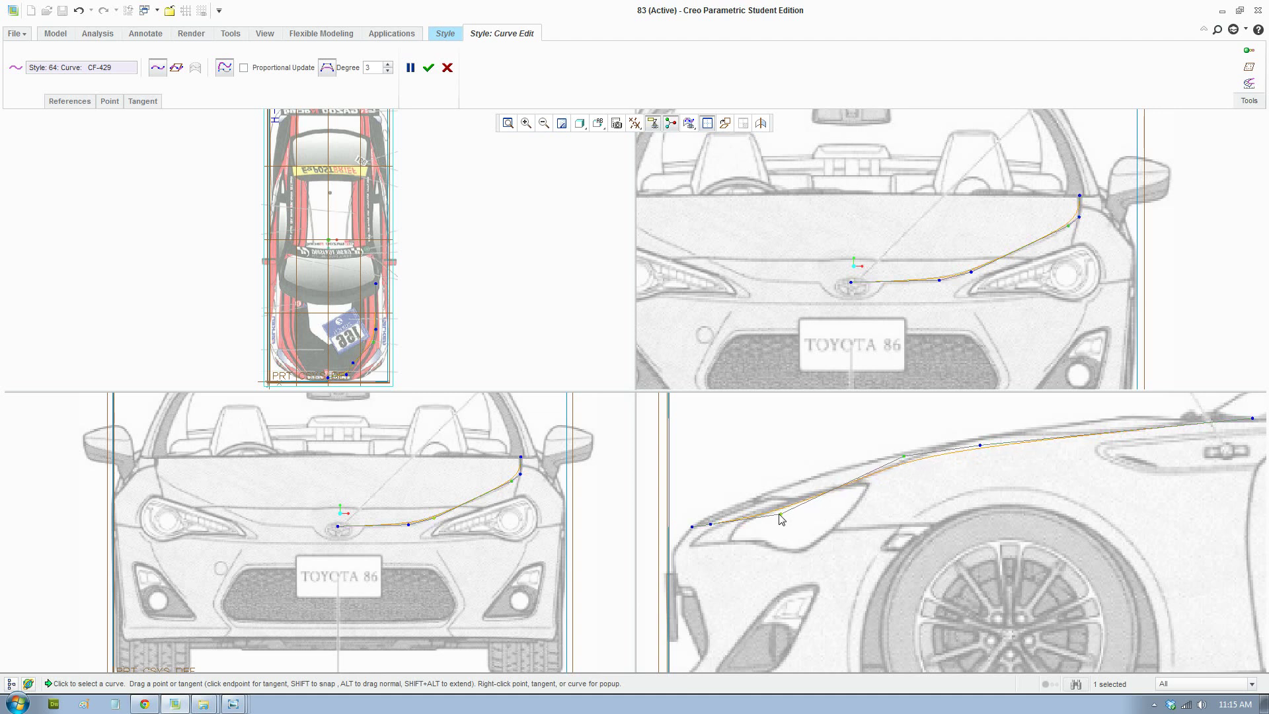
{"action": "left_click_drag", "start_coordinate": [770, 508], "coordinate": [731, 514]}
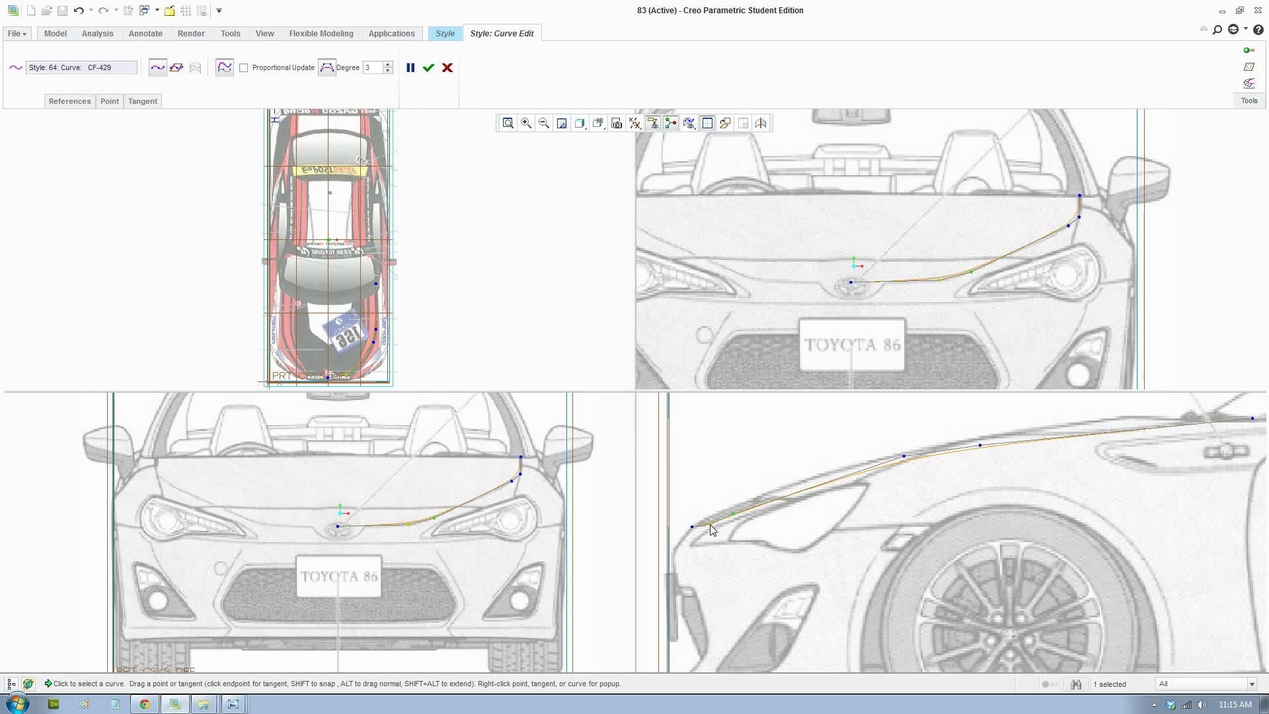
Examine in the side view how closely the edited curve follows the hood outline from nose to windshield
{"action": "scroll", "coordinate": [720, 529], "scroll_direction": "up", "scroll_amount": 5}
{"action": "scroll", "coordinate": [709, 520], "scroll_direction": "down", "scroll_amount": 5}
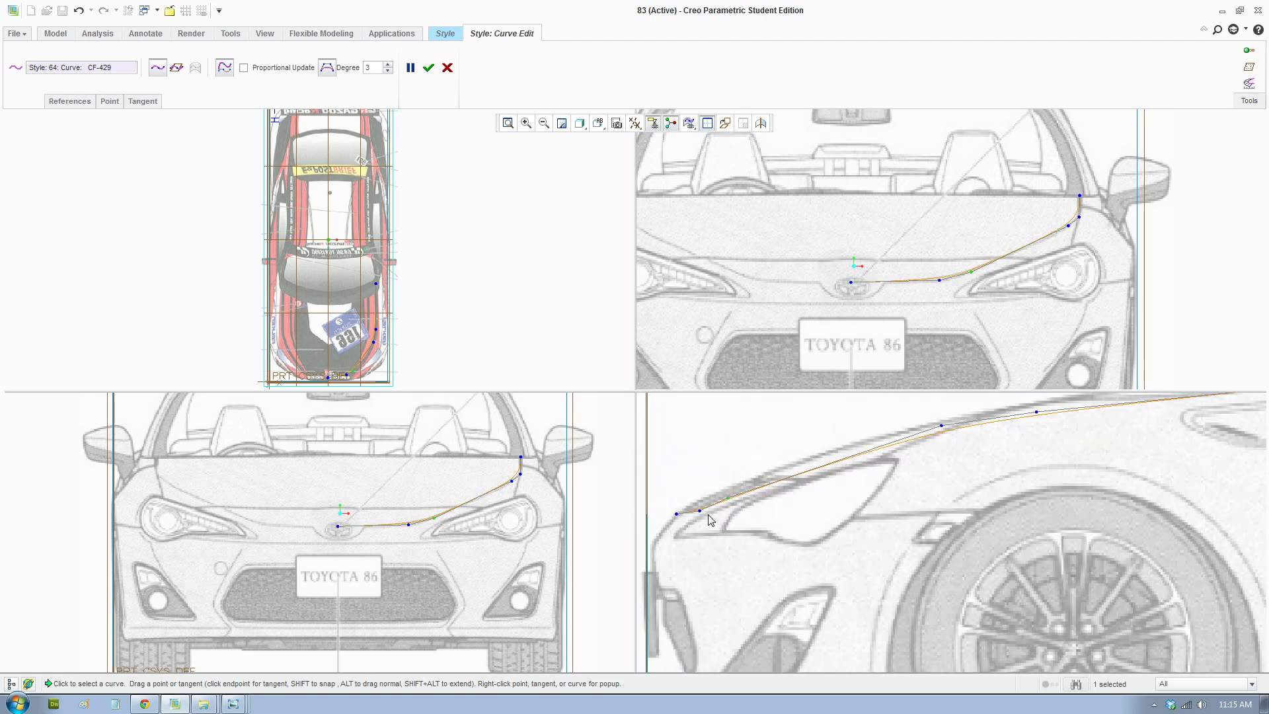
{"action": "scroll", "coordinate": [703, 516], "scroll_direction": "down", "scroll_amount": 4}
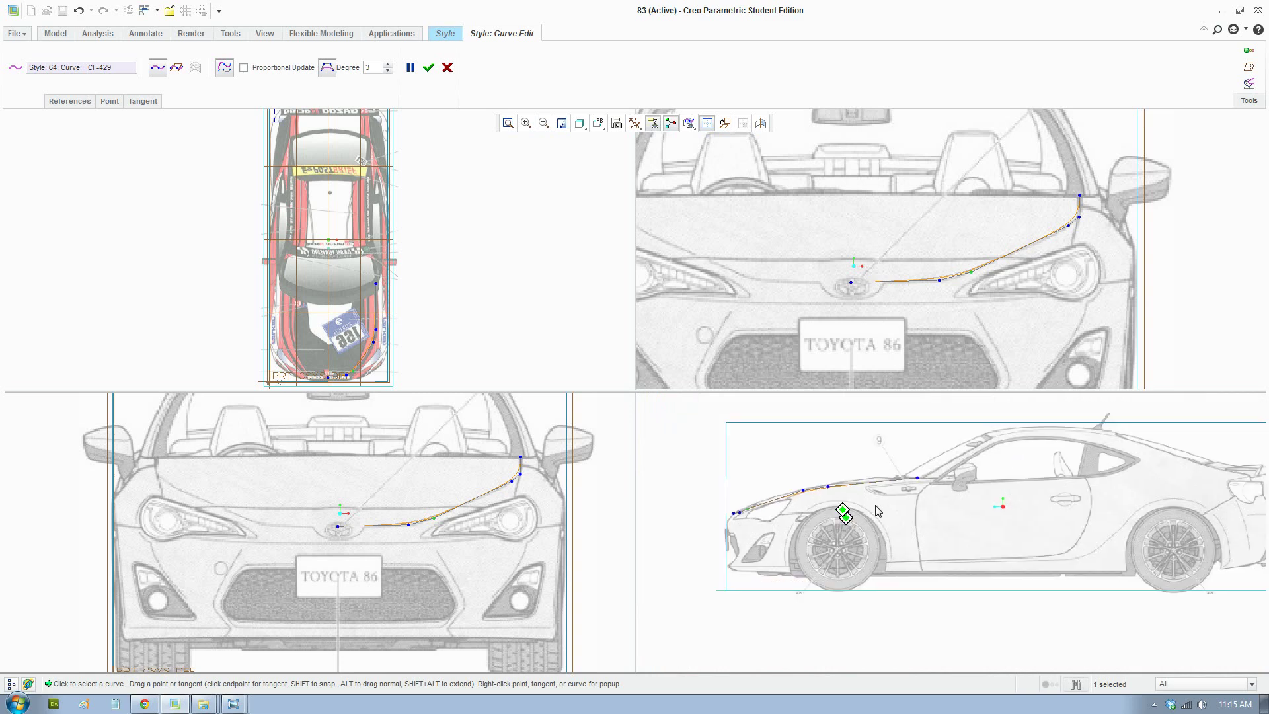
{"action": "scroll", "coordinate": [880, 509], "scroll_direction": "up", "scroll_amount": 3}
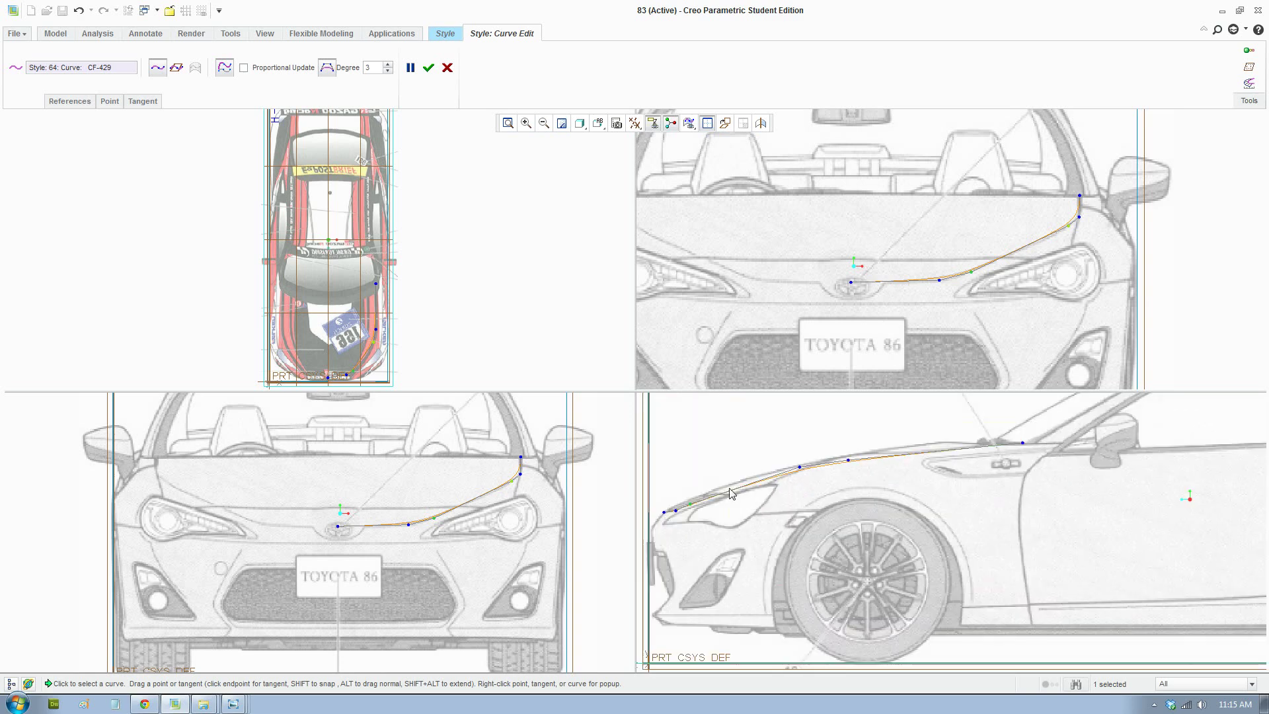
{"action": "scroll", "coordinate": [690, 509], "scroll_direction": "up", "scroll_amount": 2}
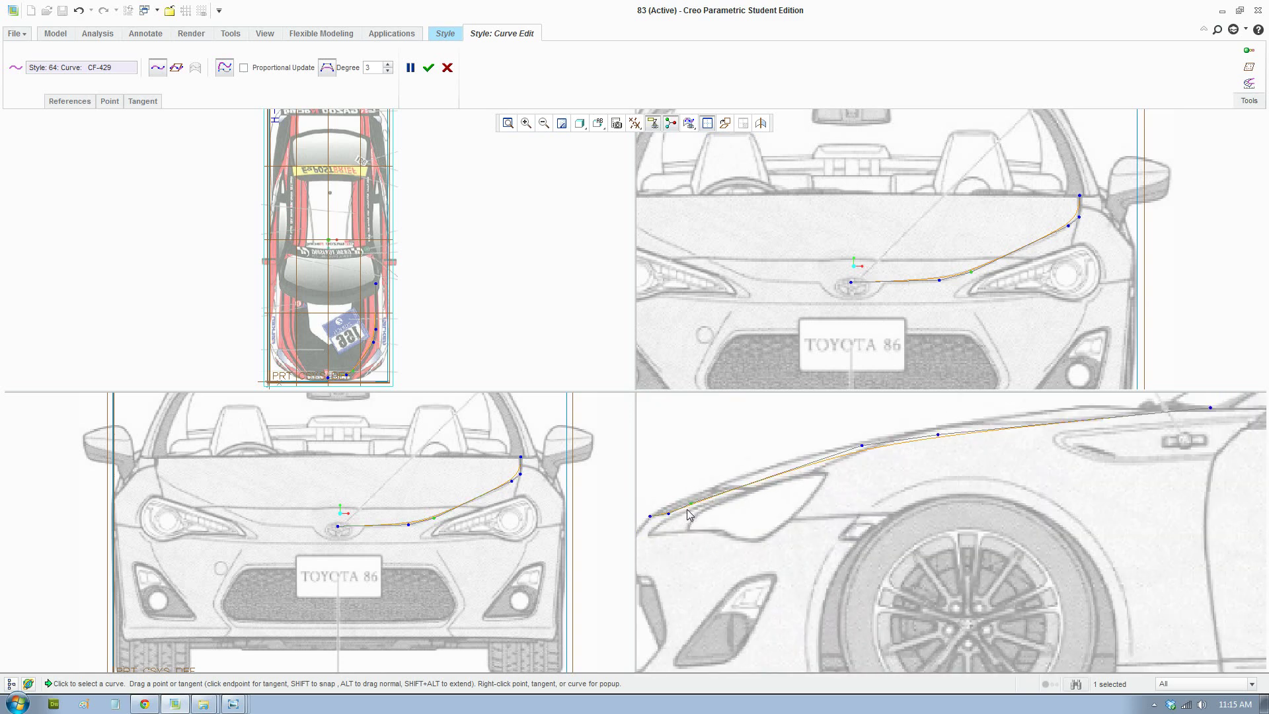
{"action": "scroll", "coordinate": [827, 507], "scroll_direction": "down", "scroll_amount": 3}
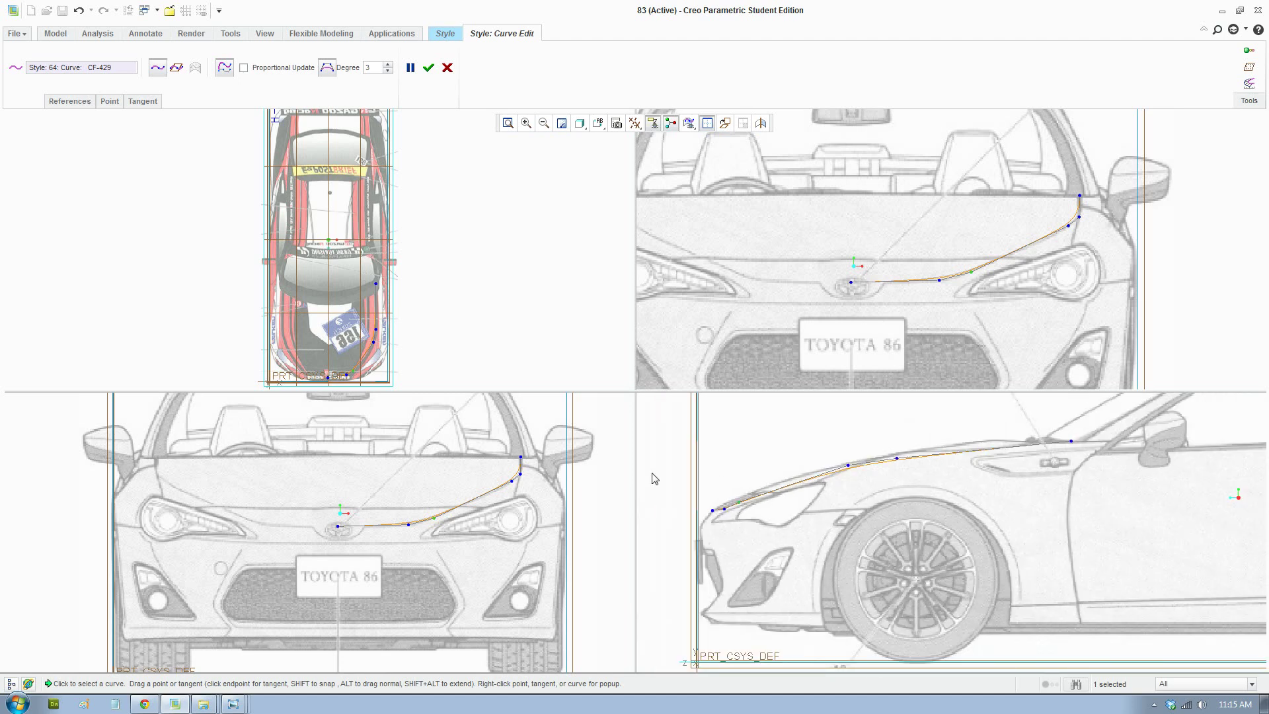
{"action": "scroll", "coordinate": [807, 509], "scroll_direction": "down", "scroll_amount": 1}
{"action": "scroll", "coordinate": [807, 509], "scroll_direction": "up", "scroll_amount": 2}
{"action": "scroll", "coordinate": [764, 519], "scroll_direction": "up", "scroll_amount": 2}
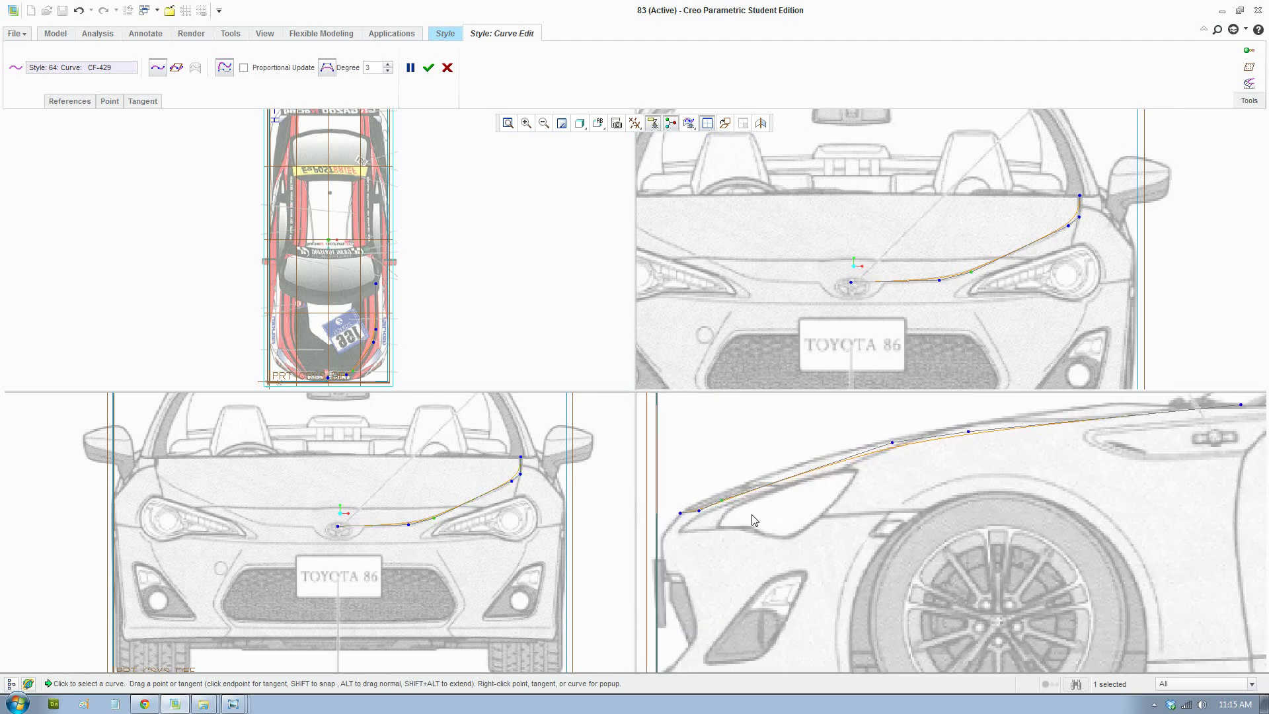
Set the Y coordinate of the curve's second control point to 592.094274, copied from the endpoint at the car's emblem
{"action": "left_click", "coordinate": [110, 101]}
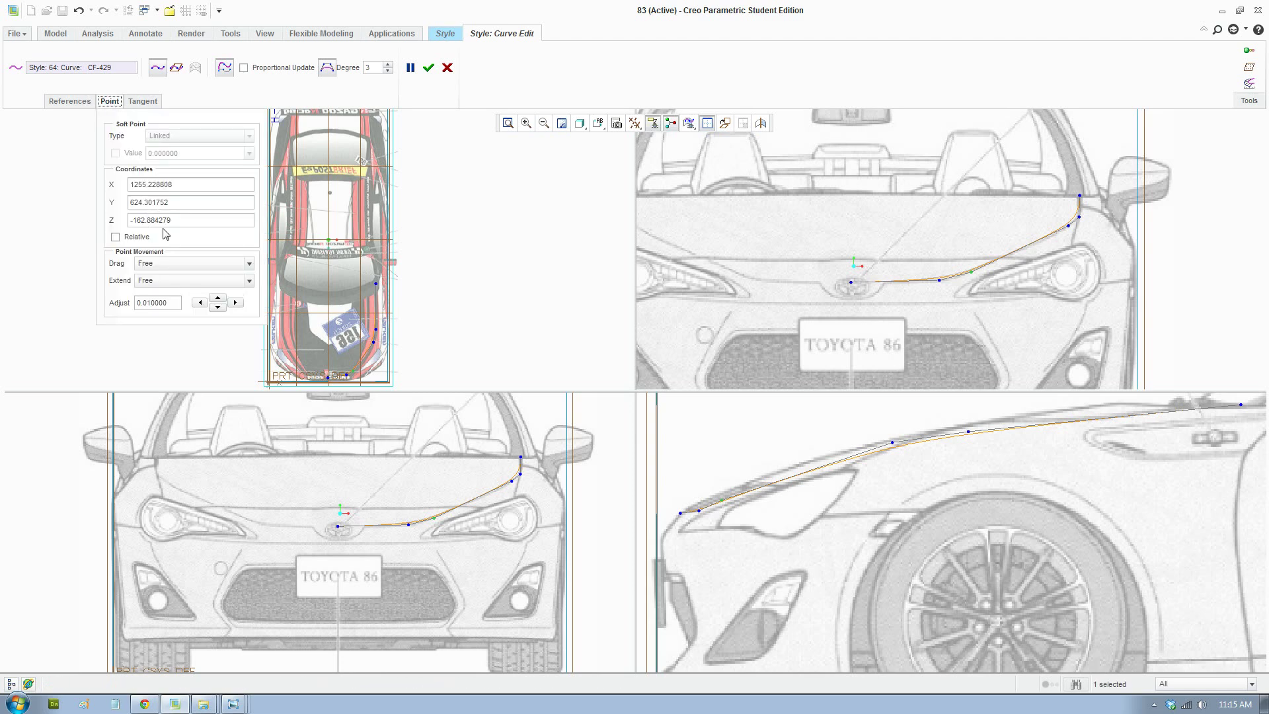
{"action": "scroll", "coordinate": [334, 570], "scroll_direction": "up", "scroll_amount": 2}
{"action": "left_click", "coordinate": [339, 510]}
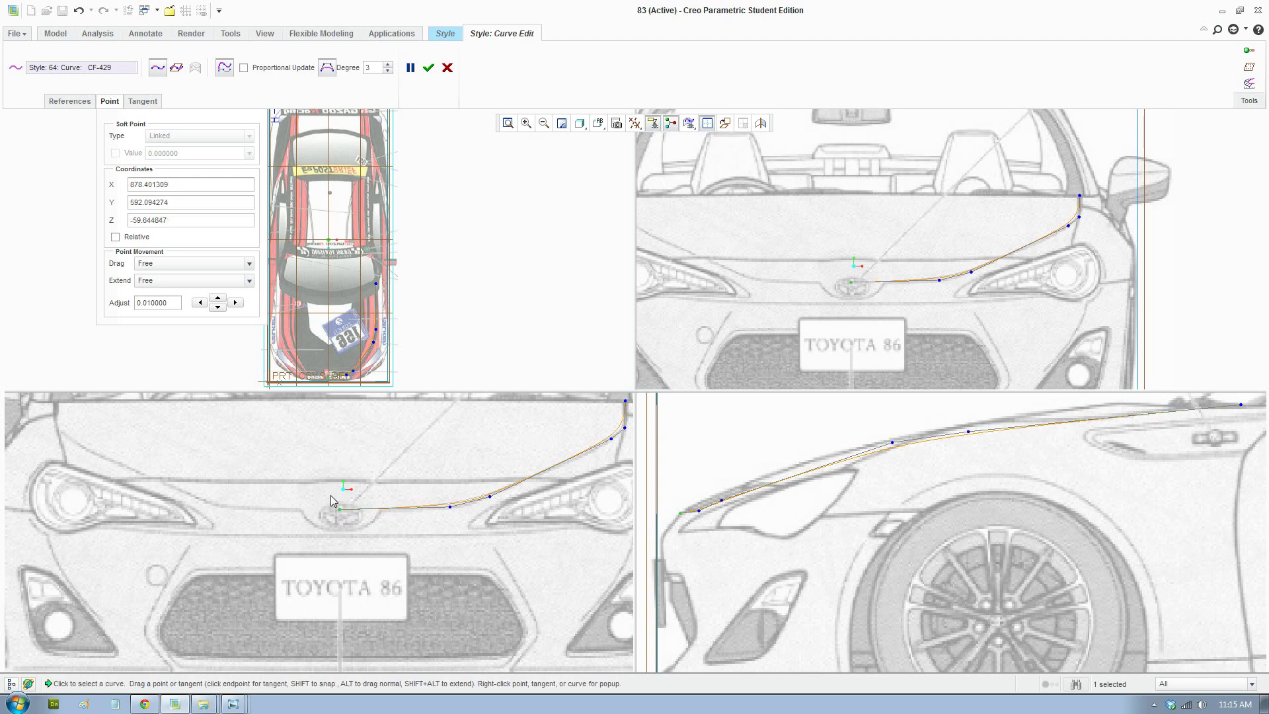
{"action": "double_click", "coordinate": [150, 203]}
{"action": "key", "text": "ctrl+c"}
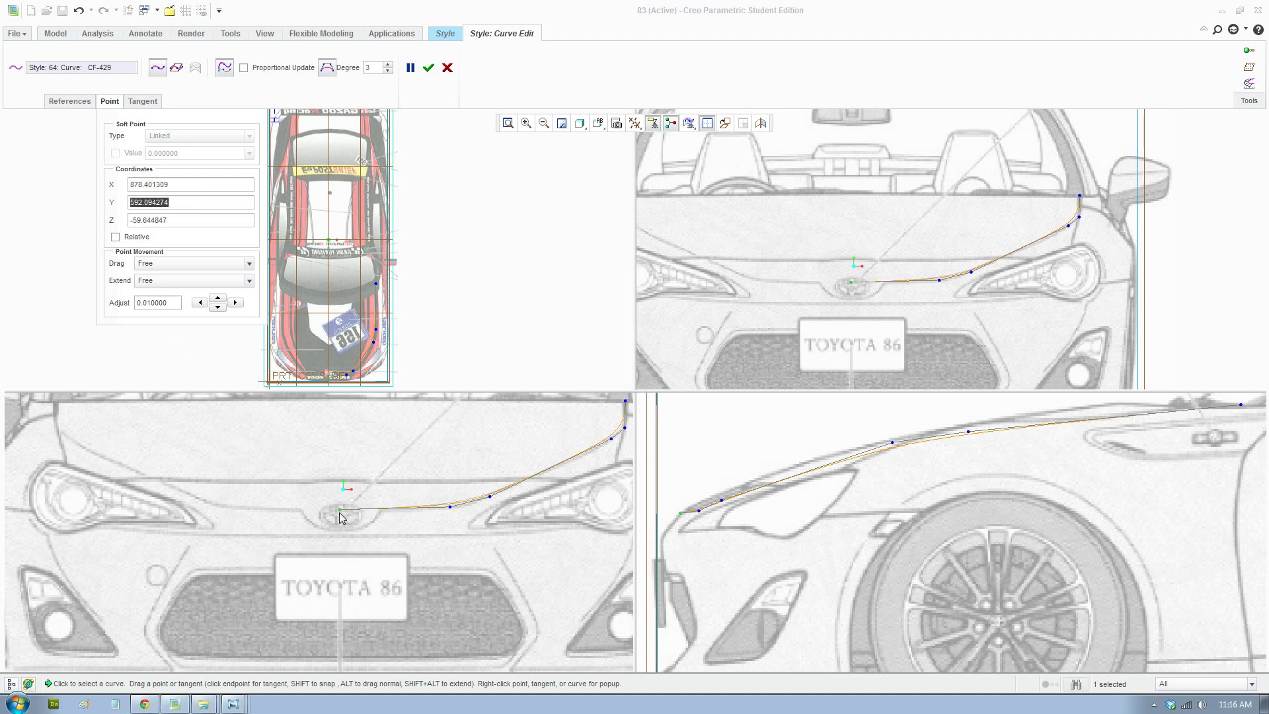
{"action": "left_click", "coordinate": [452, 507]}
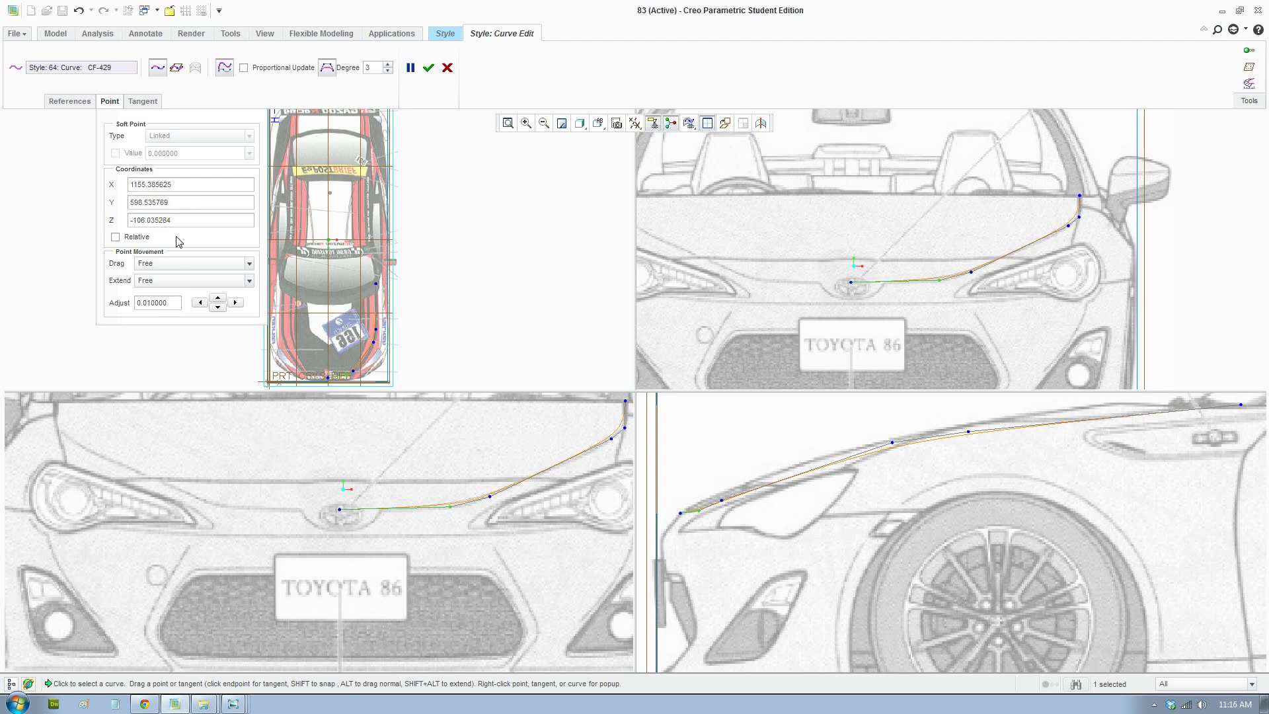
{"action": "double_click", "coordinate": [151, 202]}
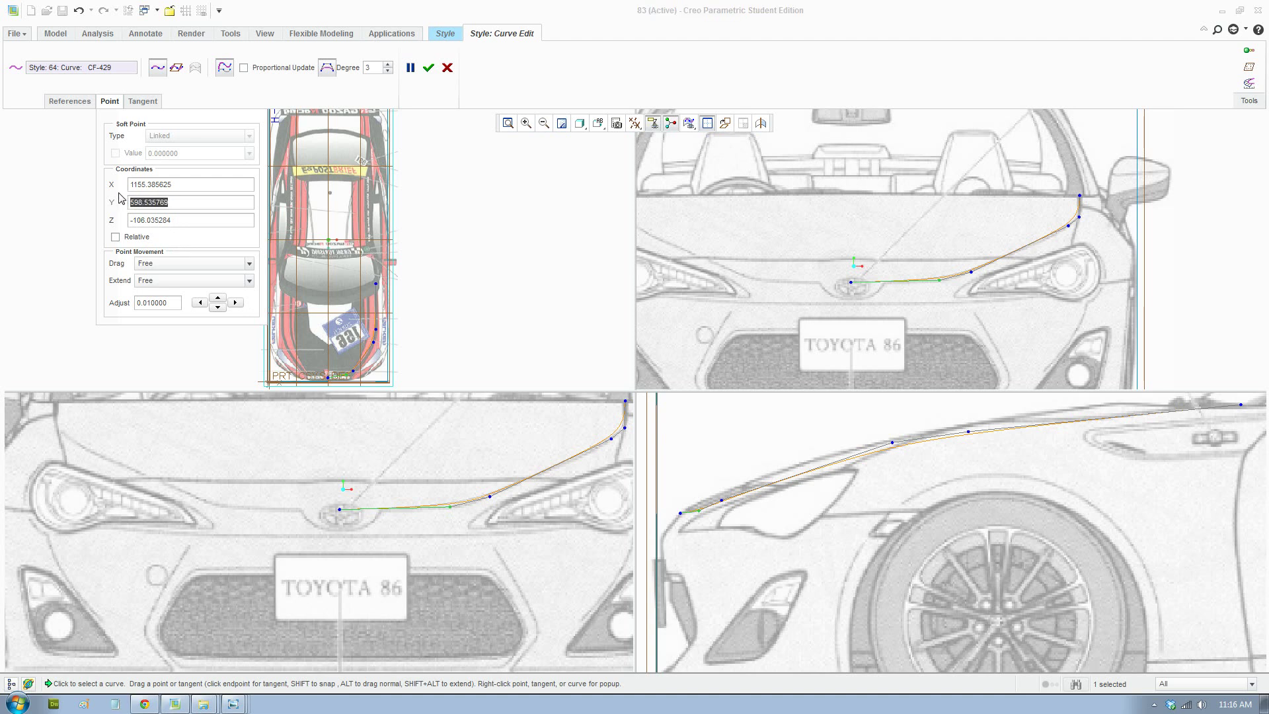
{"action": "key", "text": "ctrl+v"}
{"action": "key", "text": "Return"}
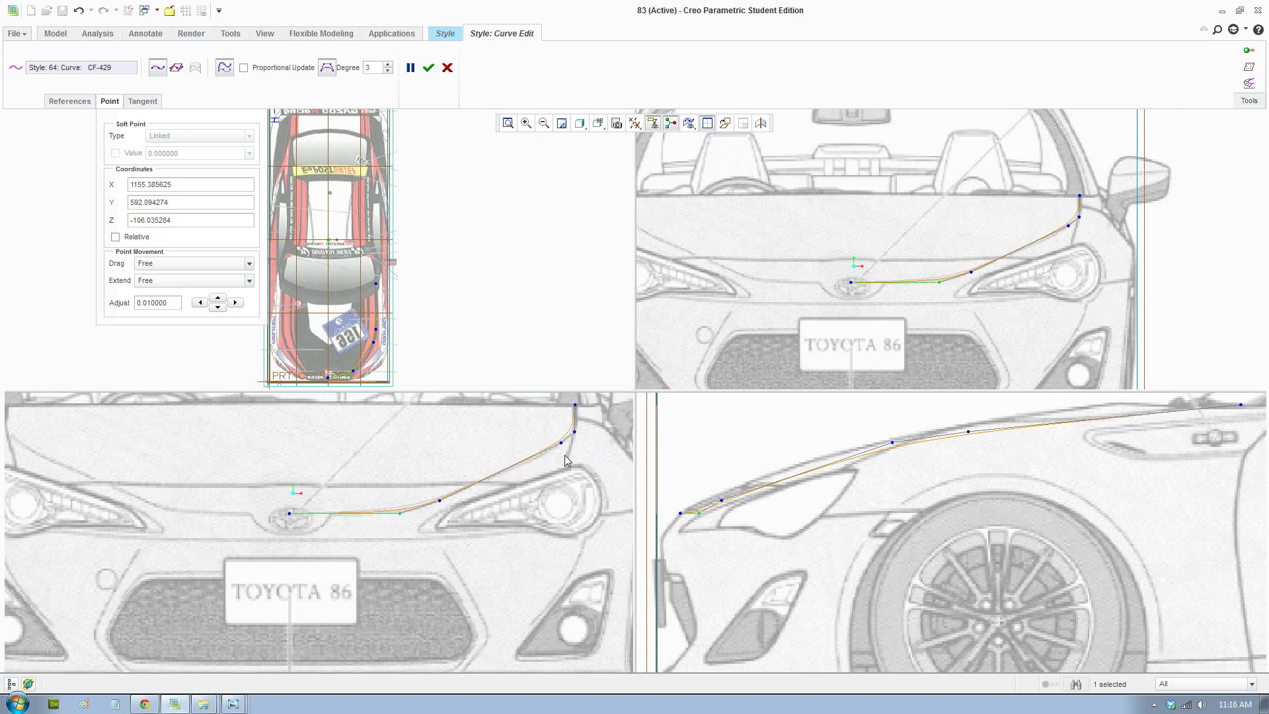
Nudge the fourth and fifth control points in the front view to about X 1570, Y 769 and X 1593, Y 788 at the hood corner
{"action": "scroll", "coordinate": [565, 455], "scroll_direction": "down", "scroll_amount": 2}
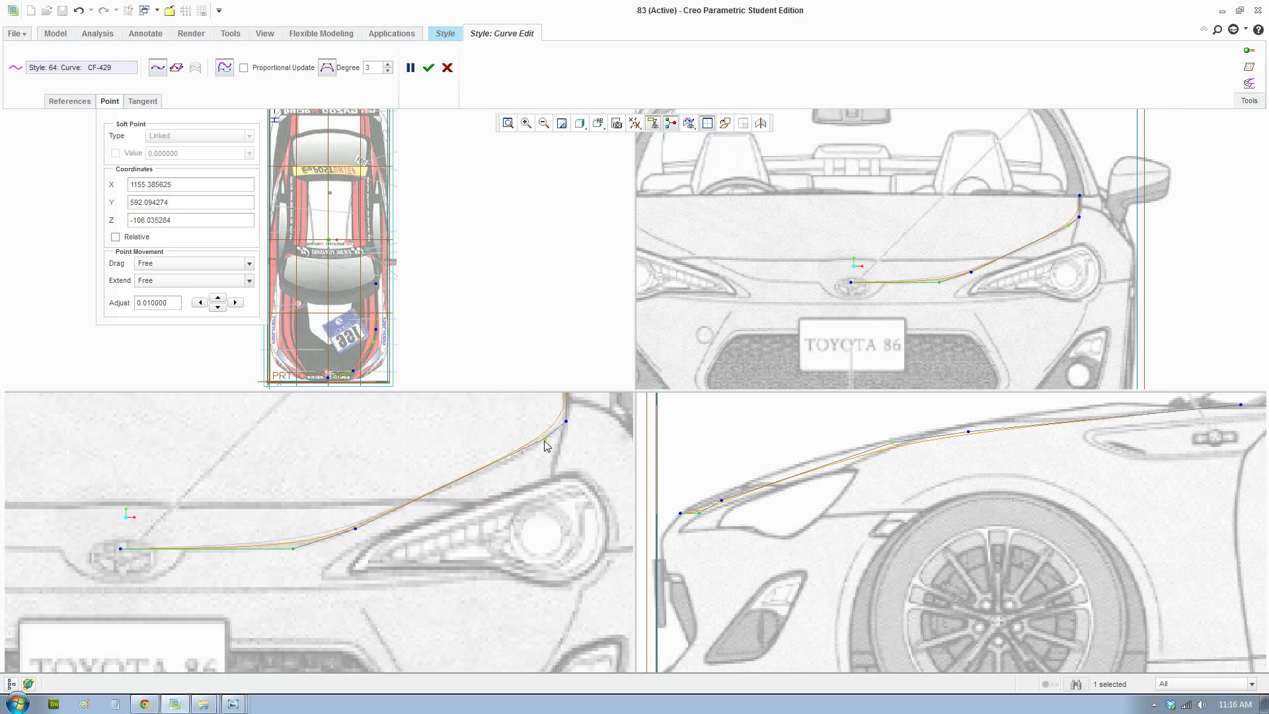
{"action": "left_click", "coordinate": [547, 440]}
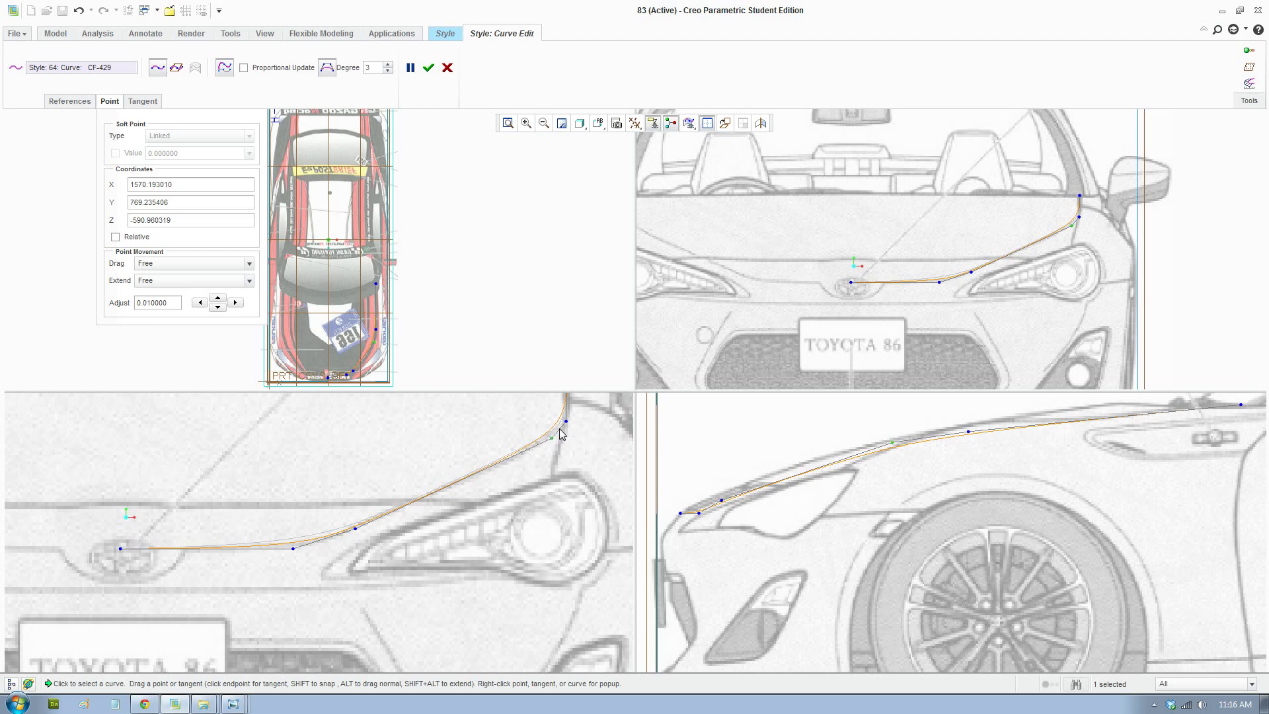
{"action": "left_click_drag", "start_coordinate": [566, 425], "coordinate": [566, 430]}
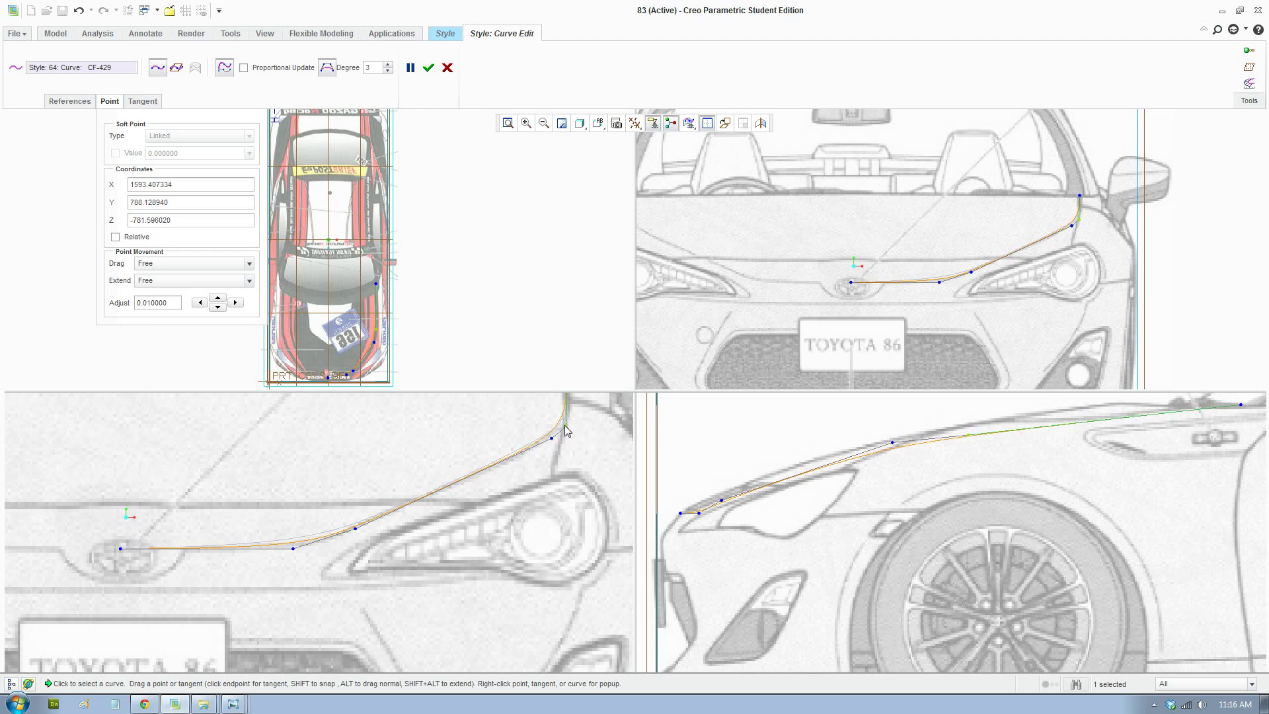
Switch from the four-view layout to a single 3D view to inspect the hood curve, and accept the curve edit
{"action": "scroll", "coordinate": [755, 519], "scroll_direction": "up", "scroll_amount": 1}
{"action": "scroll", "coordinate": [844, 511], "scroll_direction": "up", "scroll_amount": 2}
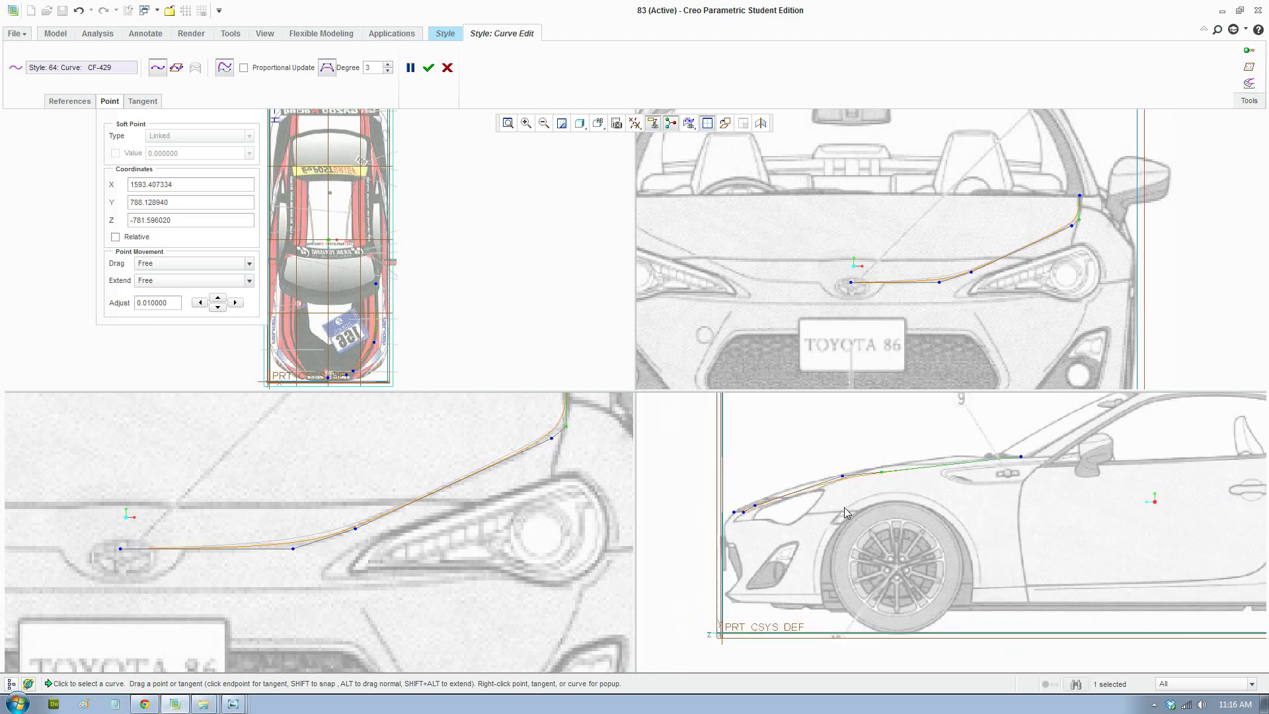
{"action": "scroll", "coordinate": [806, 252], "scroll_direction": "up", "scroll_amount": 1}
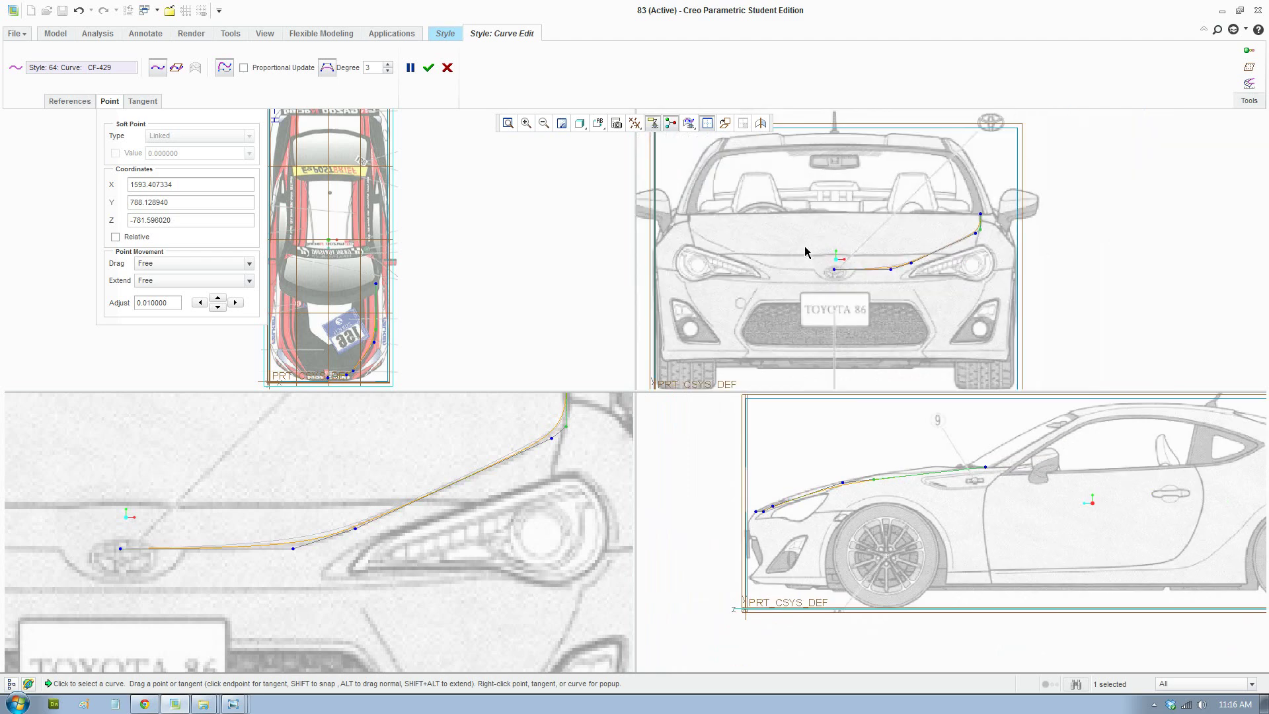
{"action": "left_click", "coordinate": [708, 123]}
{"action": "scroll", "coordinate": [587, 357], "scroll_direction": "down", "scroll_amount": 3}
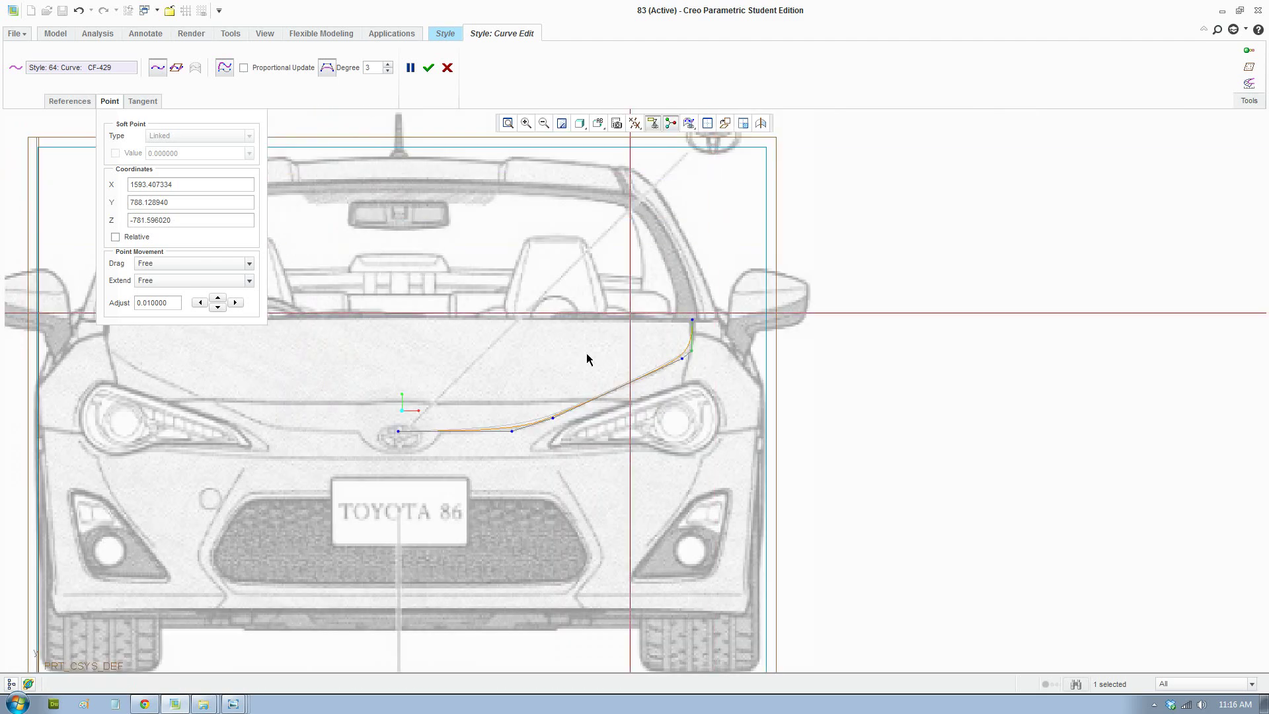
{"action": "middle_click_drag", "start_coordinate": [587, 357], "coordinate": [824, 390]}
{"action": "scroll", "coordinate": [825, 391], "scroll_direction": "up", "scroll_amount": 3}
{"action": "middle_click_drag", "start_coordinate": [656, 460], "coordinate": [674, 470]}
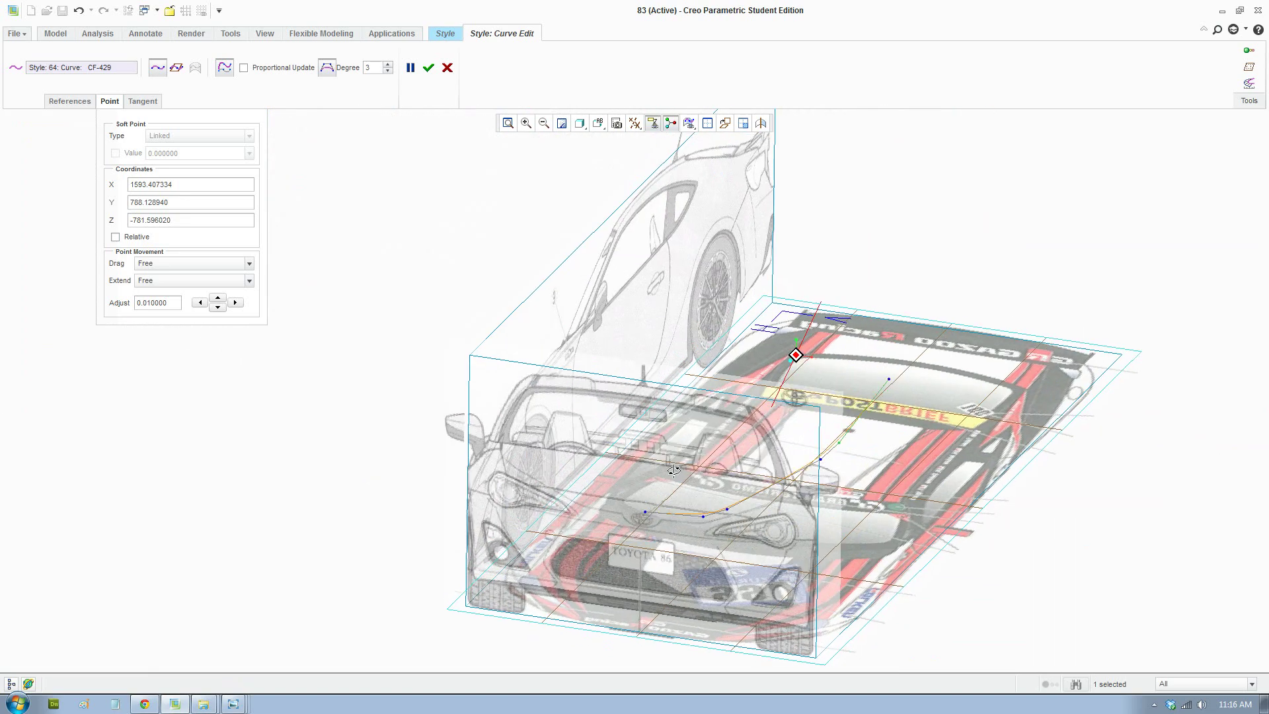
{"action": "left_click", "coordinate": [428, 68]}
{"action": "scroll", "coordinate": [744, 529], "scroll_direction": "down", "scroll_amount": 2}
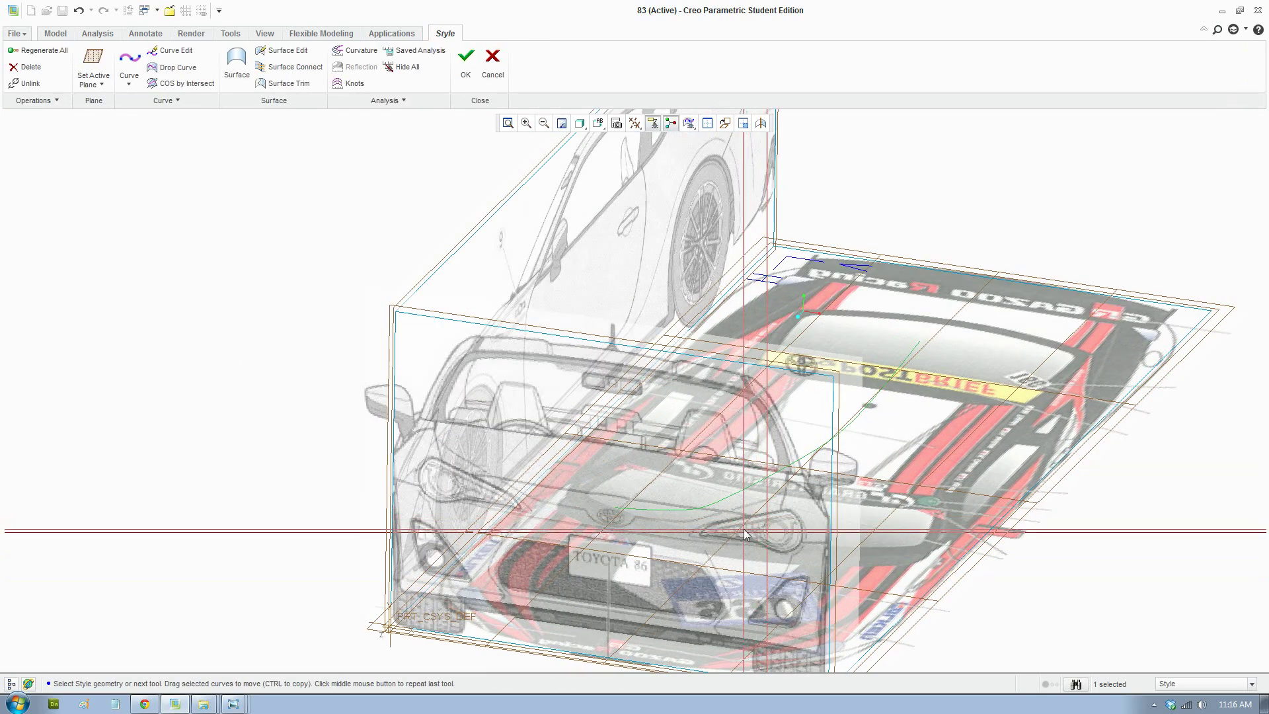
Start Visual Mirror to reflect the hood curve about a datum plane
{"action": "left_click", "coordinate": [263, 33]}
{"action": "left_click", "coordinate": [400, 102]}
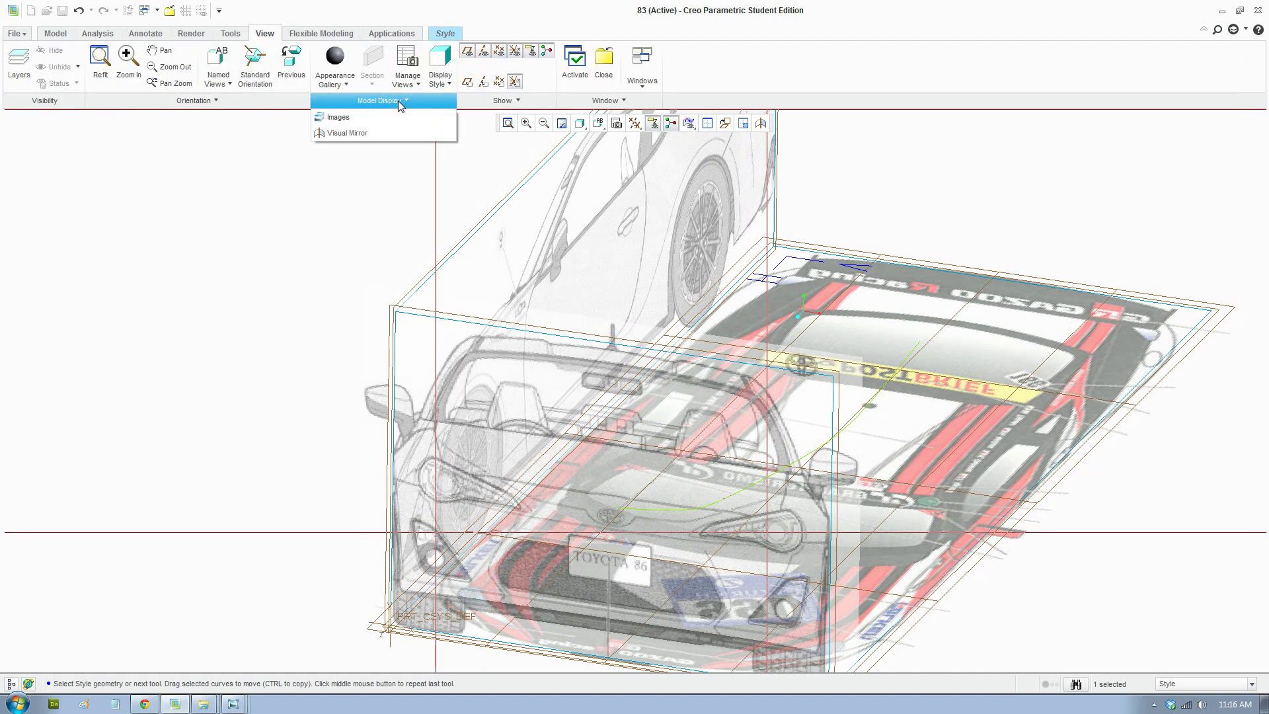
{"action": "left_click", "coordinate": [360, 133]}
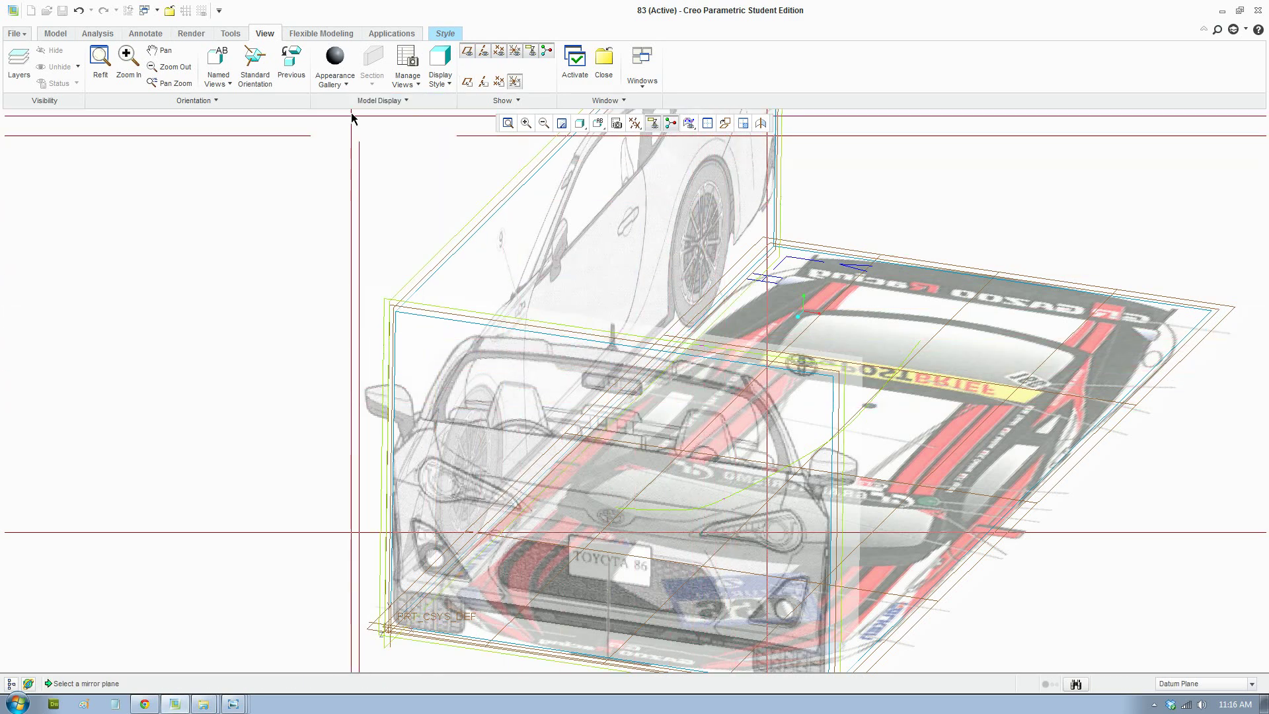
{"action": "scroll", "coordinate": [712, 432], "scroll_direction": "up", "scroll_amount": 2}
{"action": "scroll", "coordinate": [712, 432], "scroll_direction": "down", "scroll_amount": 2}
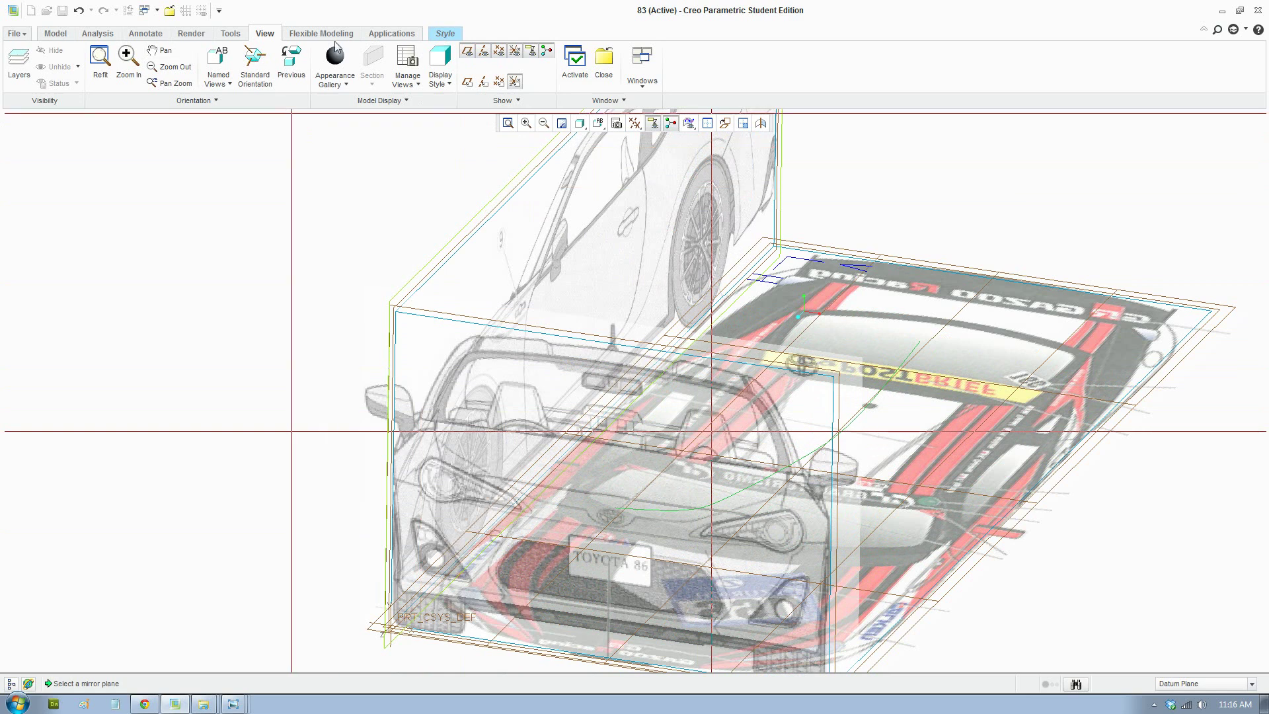
{"action": "left_click", "coordinate": [58, 33]}
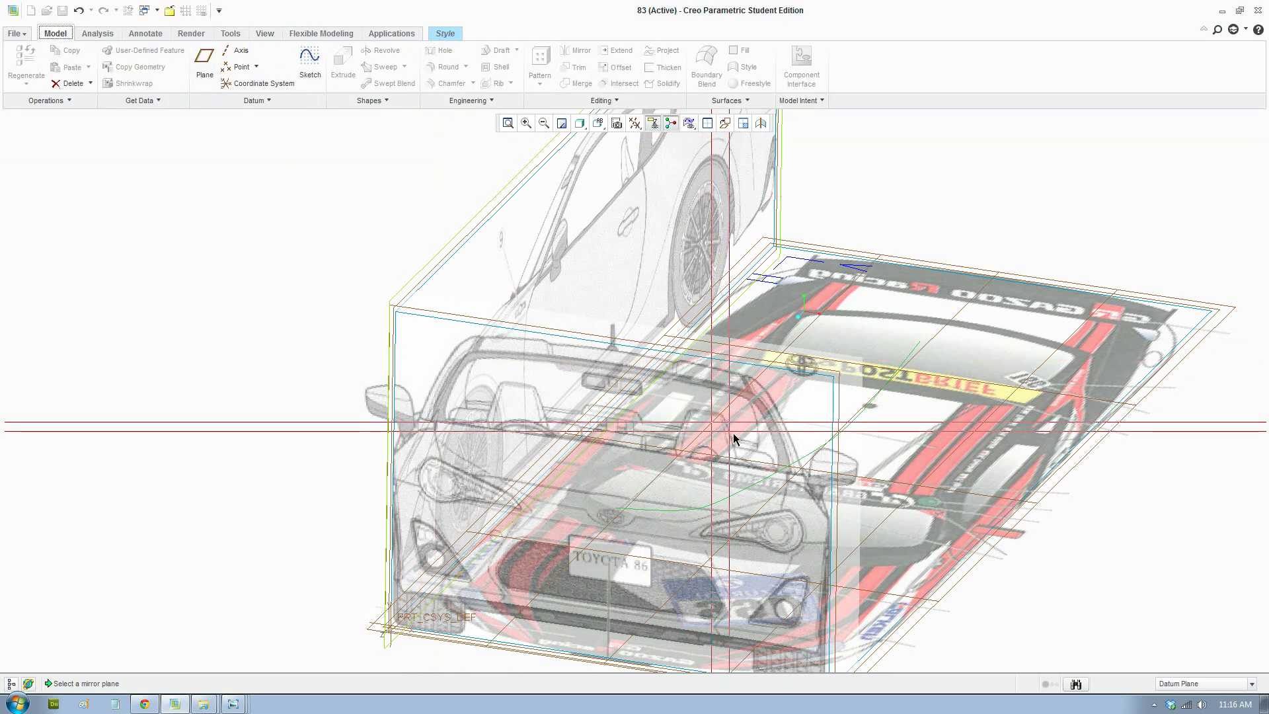
{"action": "left_click", "coordinate": [205, 63]}
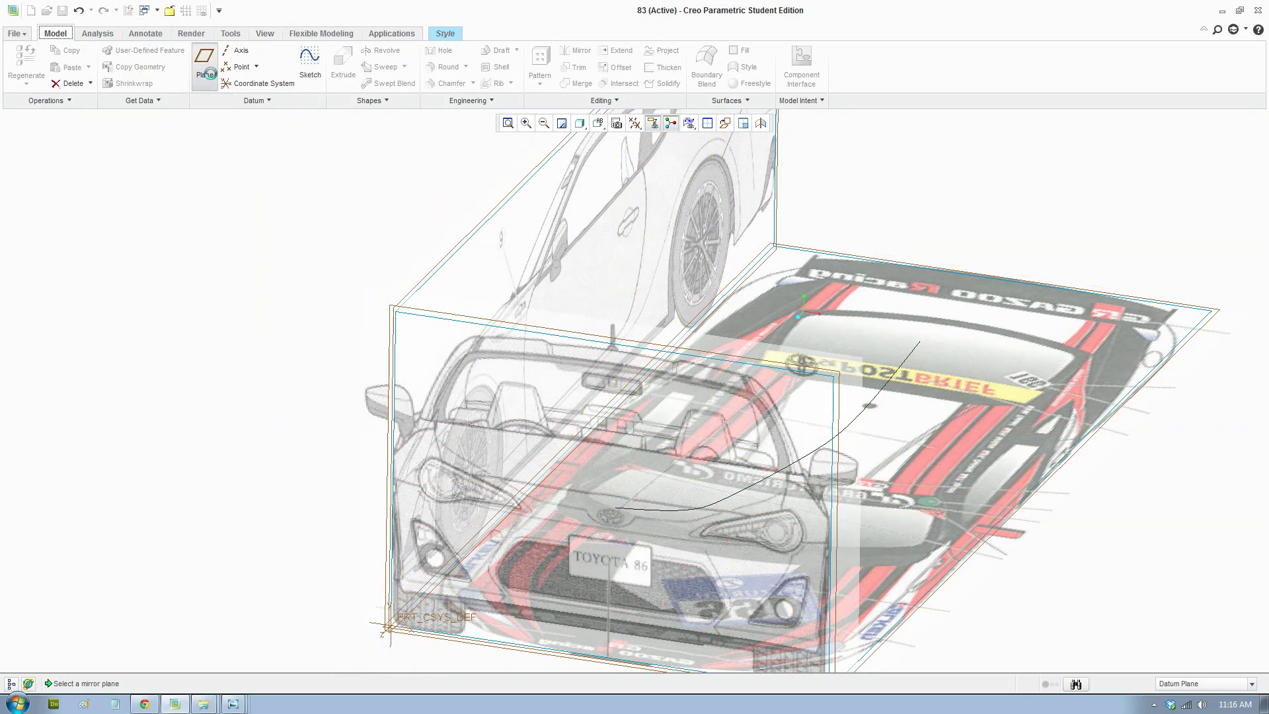
{"action": "left_click", "coordinate": [486, 222]}
{"action": "scroll", "coordinate": [493, 242], "scroll_direction": "up", "scroll_amount": 2}
{"action": "left_click", "coordinate": [1241, 291]}
{"action": "left_click", "coordinate": [605, 367]}
{"action": "middle_click_drag", "start_coordinate": [604, 319], "coordinate": [502, 284]}
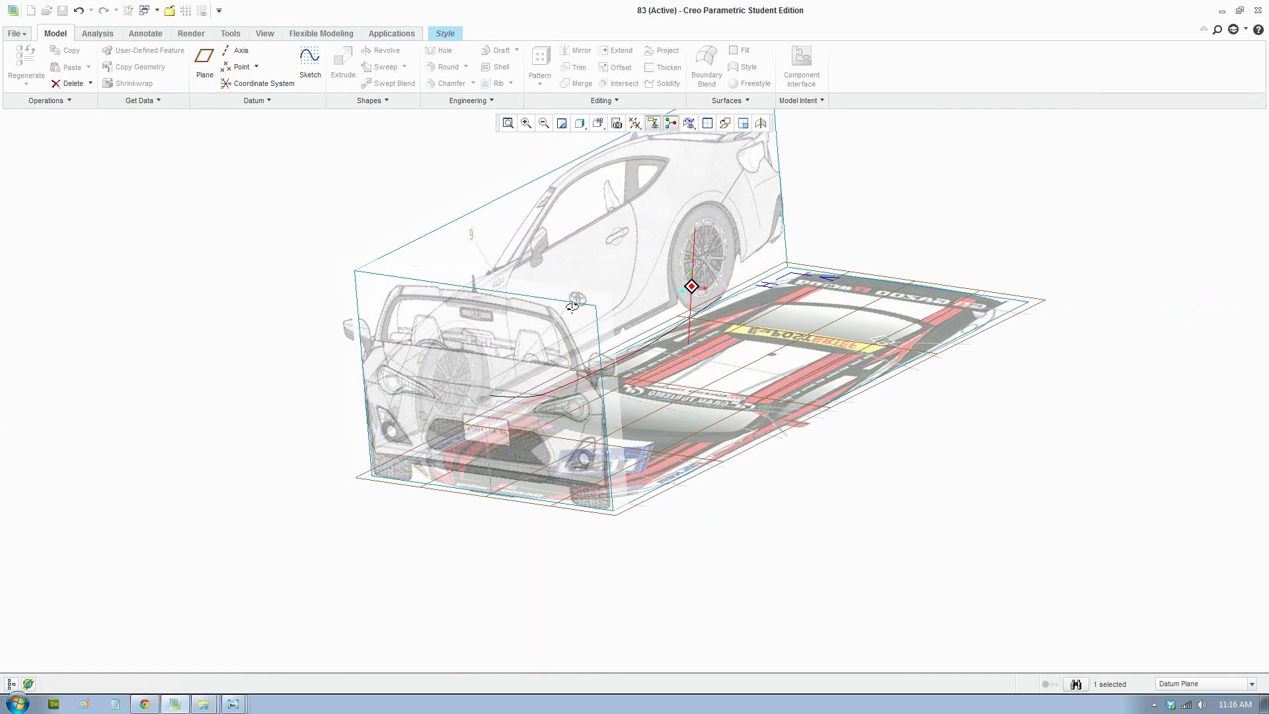
Define a new datum plane offset from the RIGHT plane by about 844, towards the middle of the car
{"action": "left_click", "coordinate": [196, 70]}
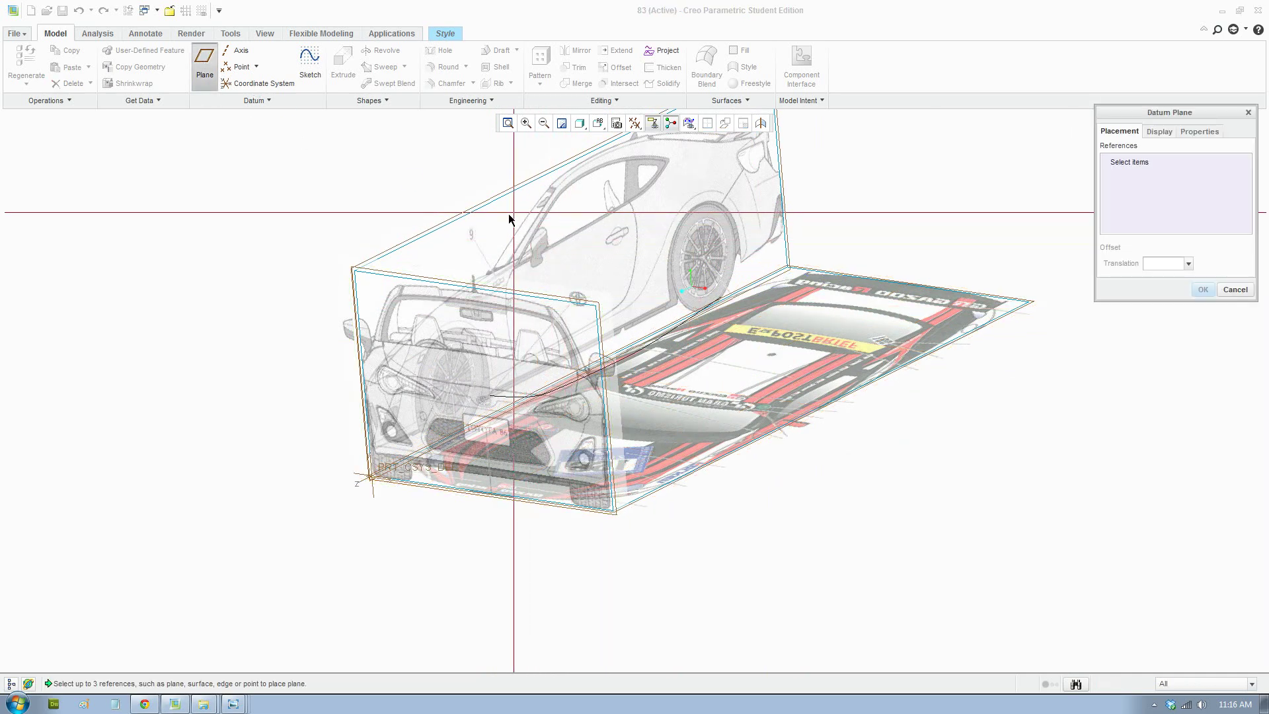
{"action": "scroll", "coordinate": [400, 240], "scroll_direction": "up", "scroll_amount": 3}
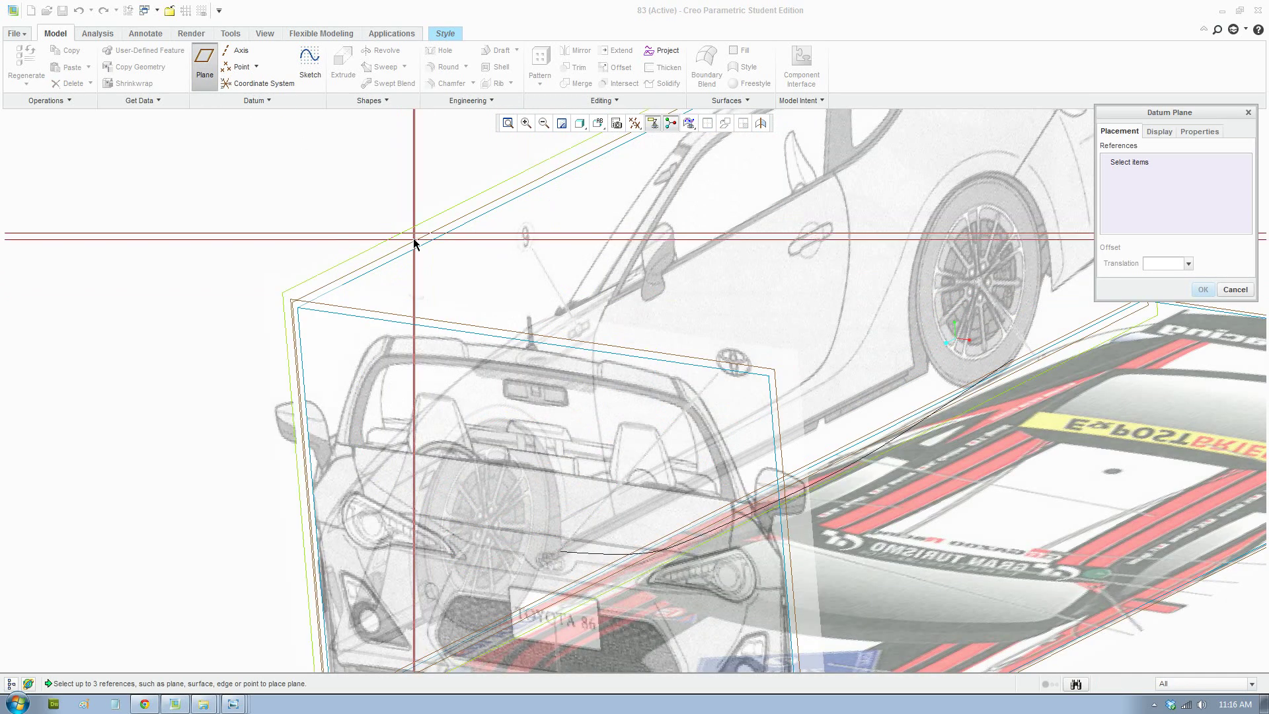
{"action": "left_click", "coordinate": [415, 244]}
{"action": "scroll", "coordinate": [575, 346], "scroll_direction": "down", "scroll_amount": 2}
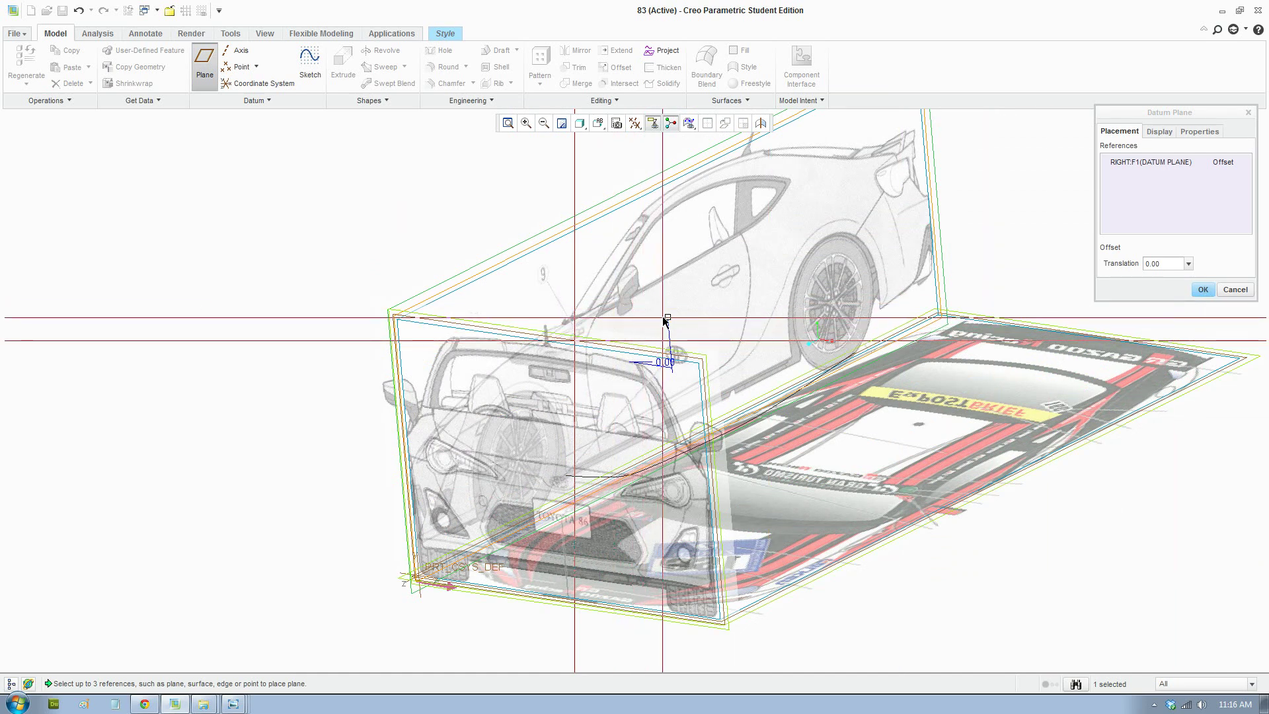
{"action": "left_click_drag", "start_coordinate": [667, 318], "coordinate": [796, 345]}
{"action": "mouse_move", "coordinate": [824, 385]}
{"action": "middle_mouse_down"}
{"action": "mouse_move", "coordinate": [840, 388]}
{"action": "mouse_move", "coordinate": [827, 400]}
{"action": "middle_mouse_up"}
{"action": "left_click_drag", "start_coordinate": [789, 336], "coordinate": [810, 338]}
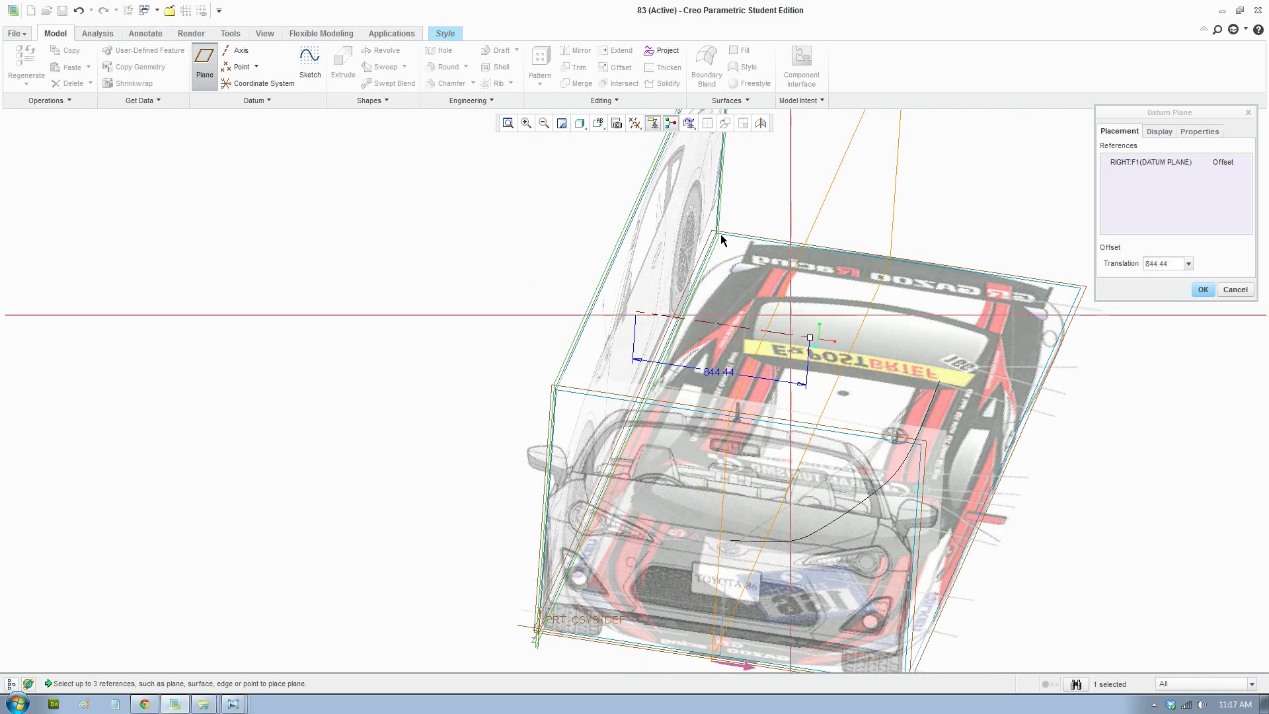
{"action": "left_click", "coordinate": [603, 124]}
{"action": "left_click", "coordinate": [618, 192]}
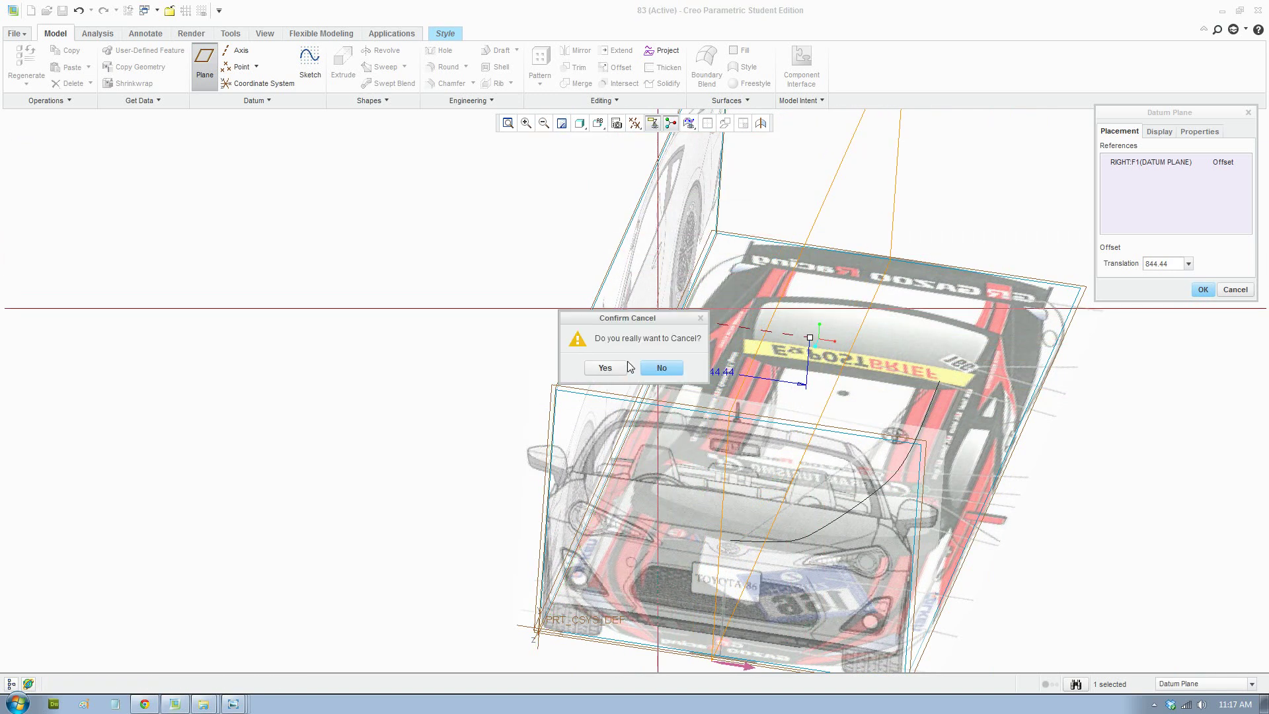
{"action": "left_click", "coordinate": [662, 368]}
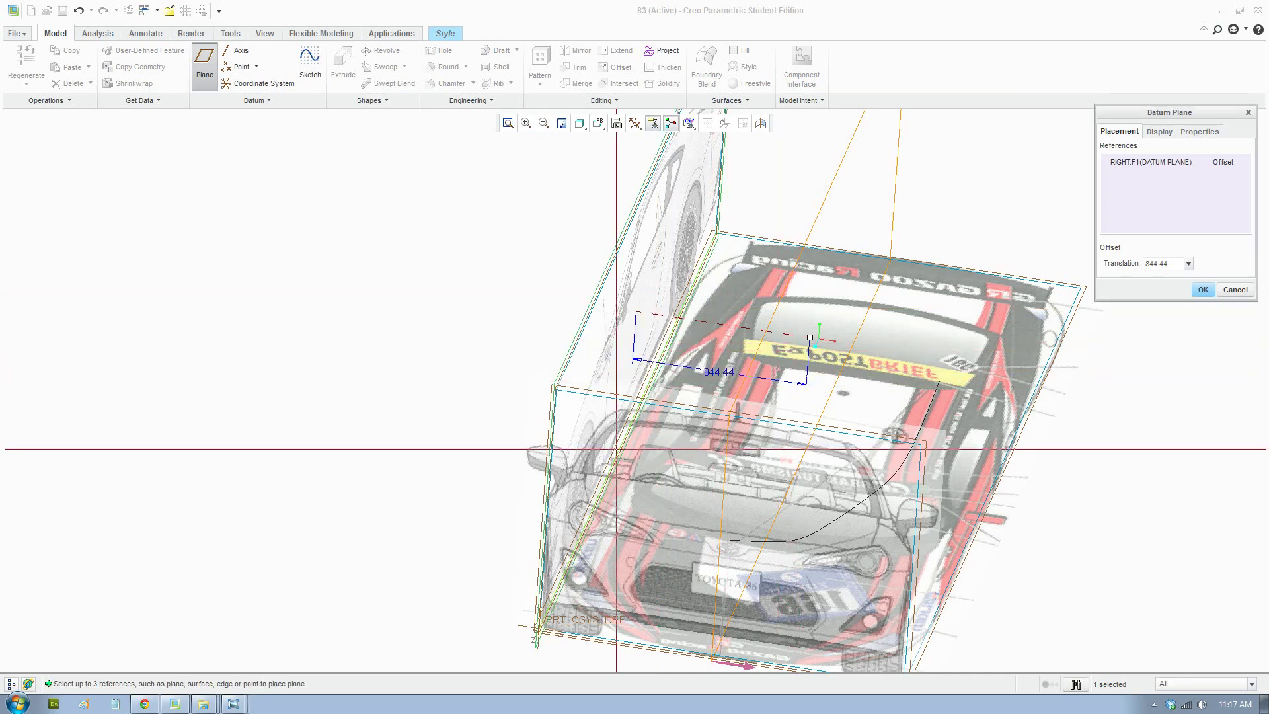
Switch to the dimensioned front.jpg image and use the Calculator to halve the car's overall width of 1775 mm
{"action": "left_click", "coordinate": [204, 704]}
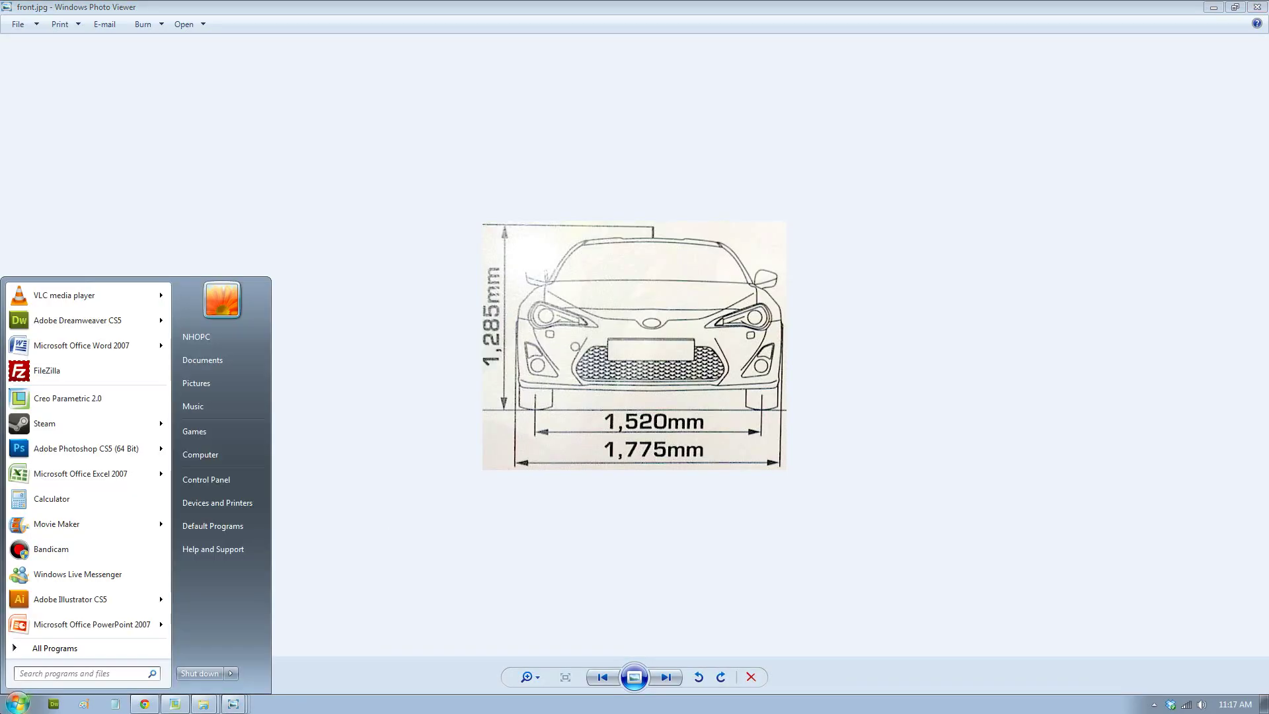
{"action": "type", "text": "calc"}
{"action": "key", "text": "Return"}
{"action": "type", "text": "1"}
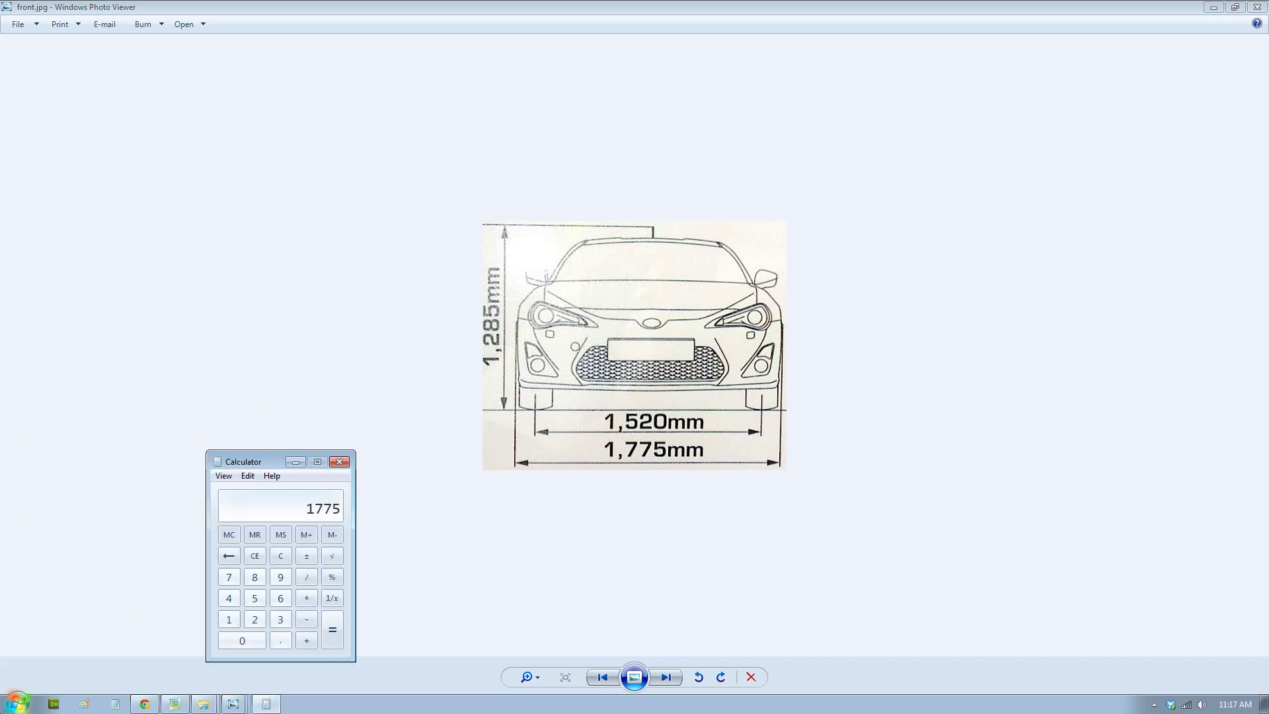
{"action": "left_click", "coordinate": [1217, 8]}
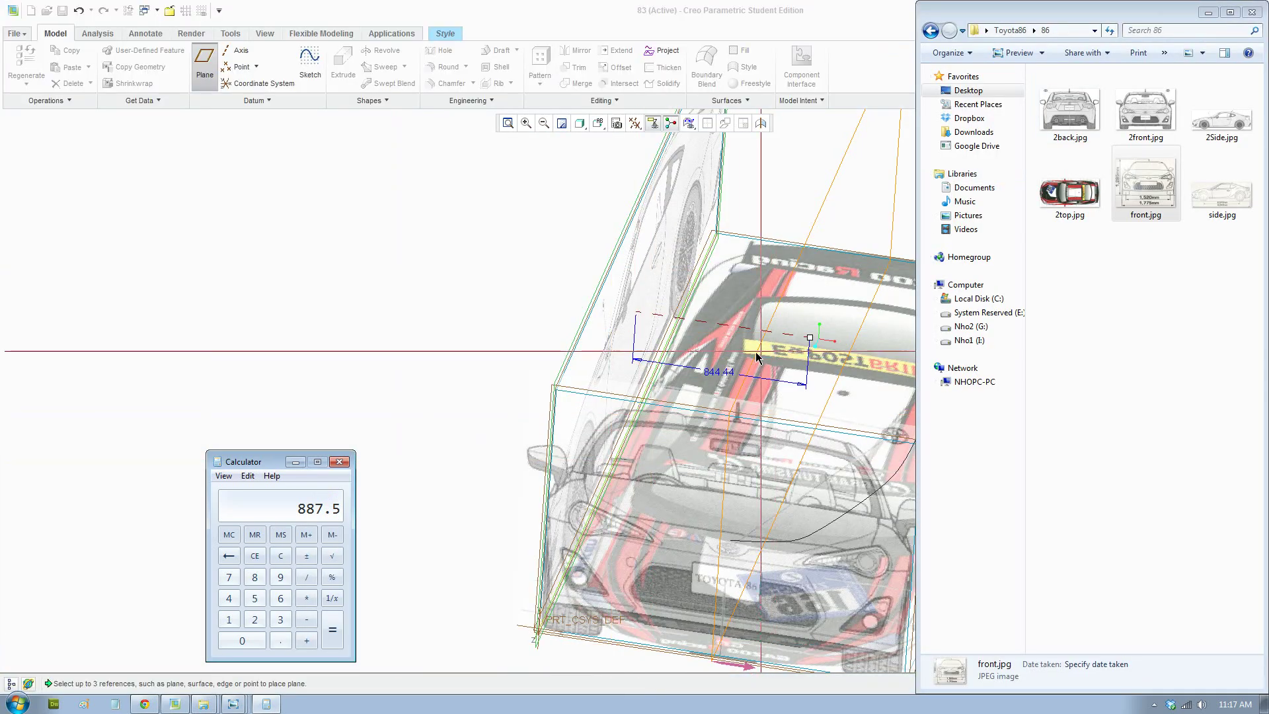
Set the datum plane's offset from the RIGHT plane to 887.5 and create the plane
{"action": "left_click", "coordinate": [732, 374]}
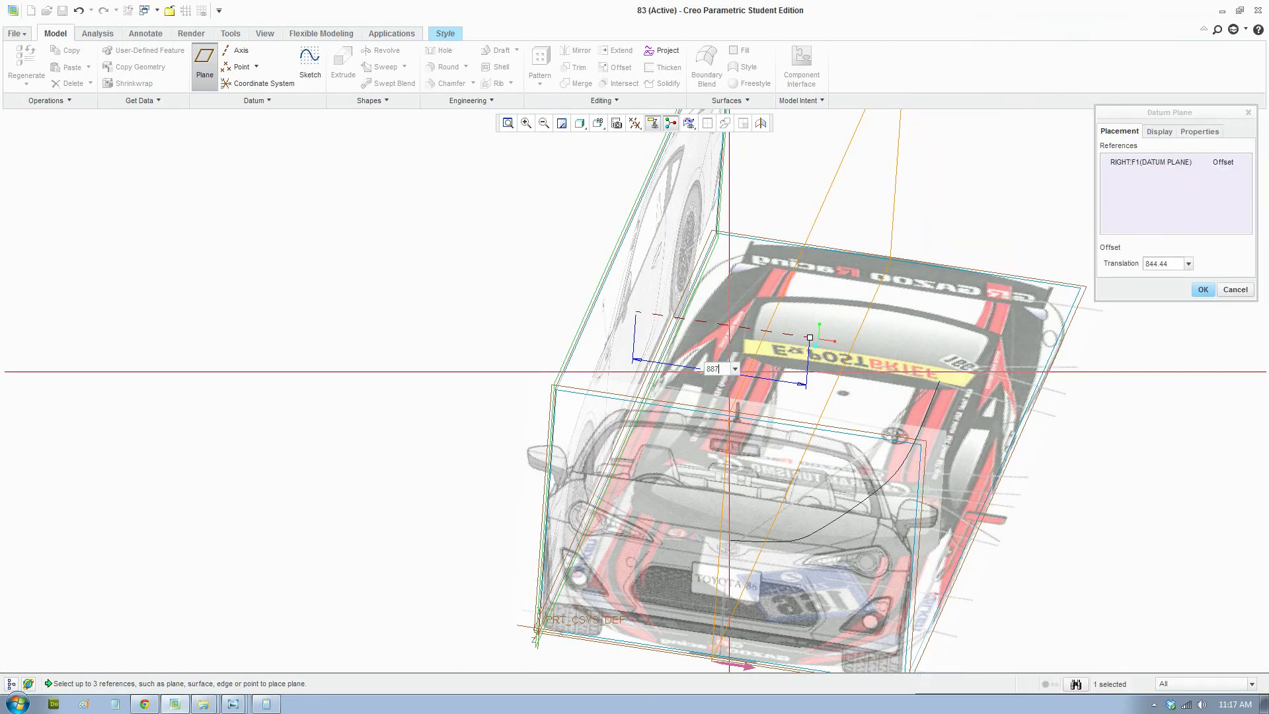
{"action": "key", "text": "Return"}
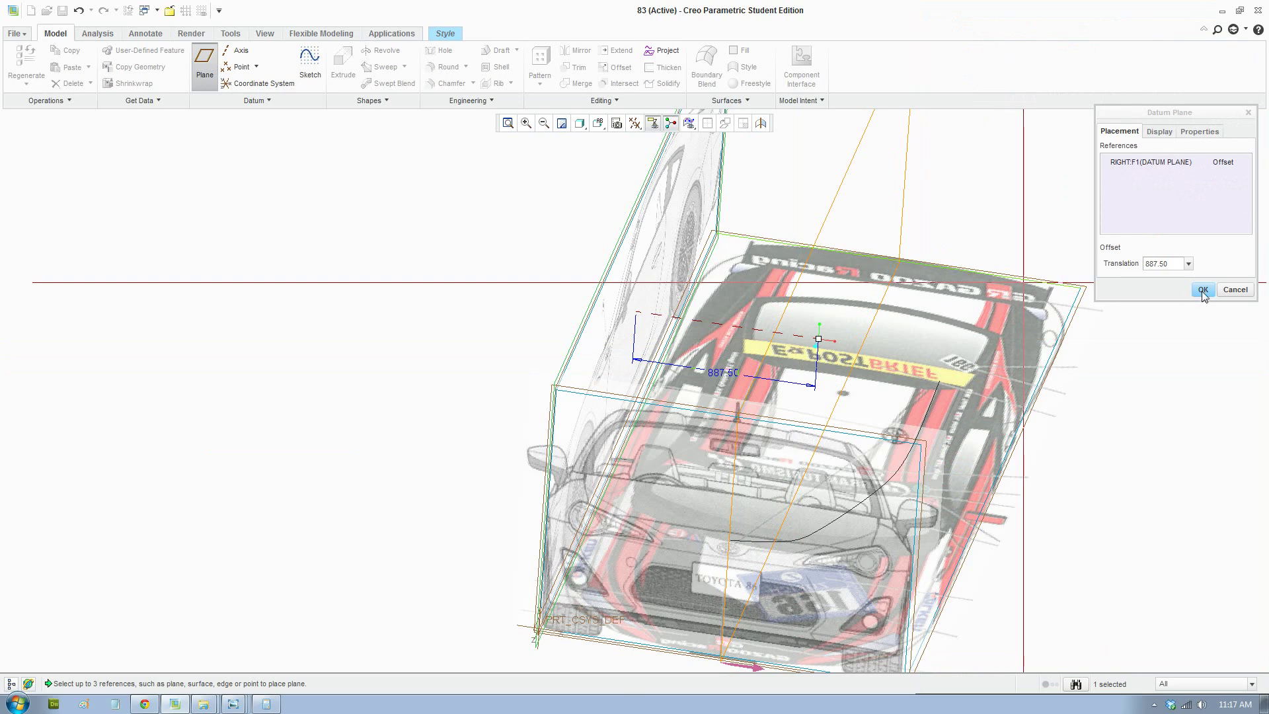
{"action": "left_click", "coordinate": [1203, 289]}
Turn off the Visual Mirror display of the hood curve
{"action": "middle_click_drag", "start_coordinate": [852, 255], "coordinate": [516, 108]}
{"action": "left_click", "coordinate": [265, 34]}
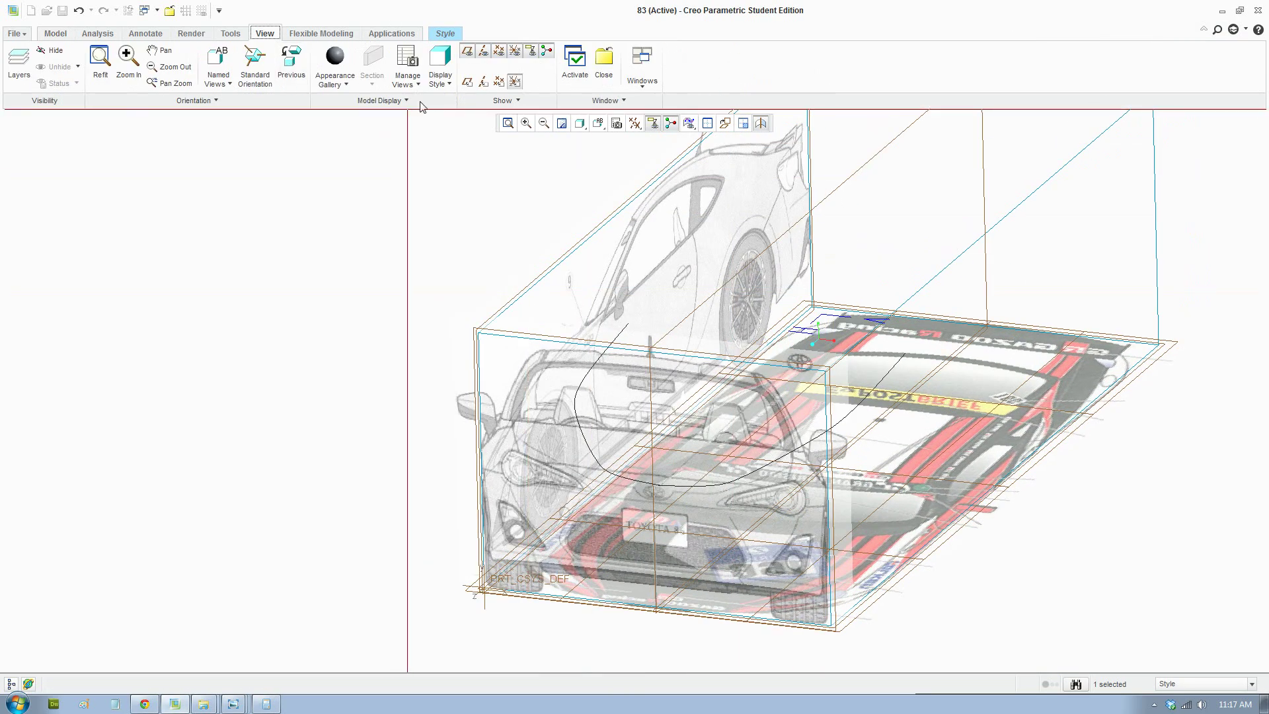
{"action": "left_click", "coordinate": [407, 102]}
{"action": "left_click", "coordinate": [376, 132]}
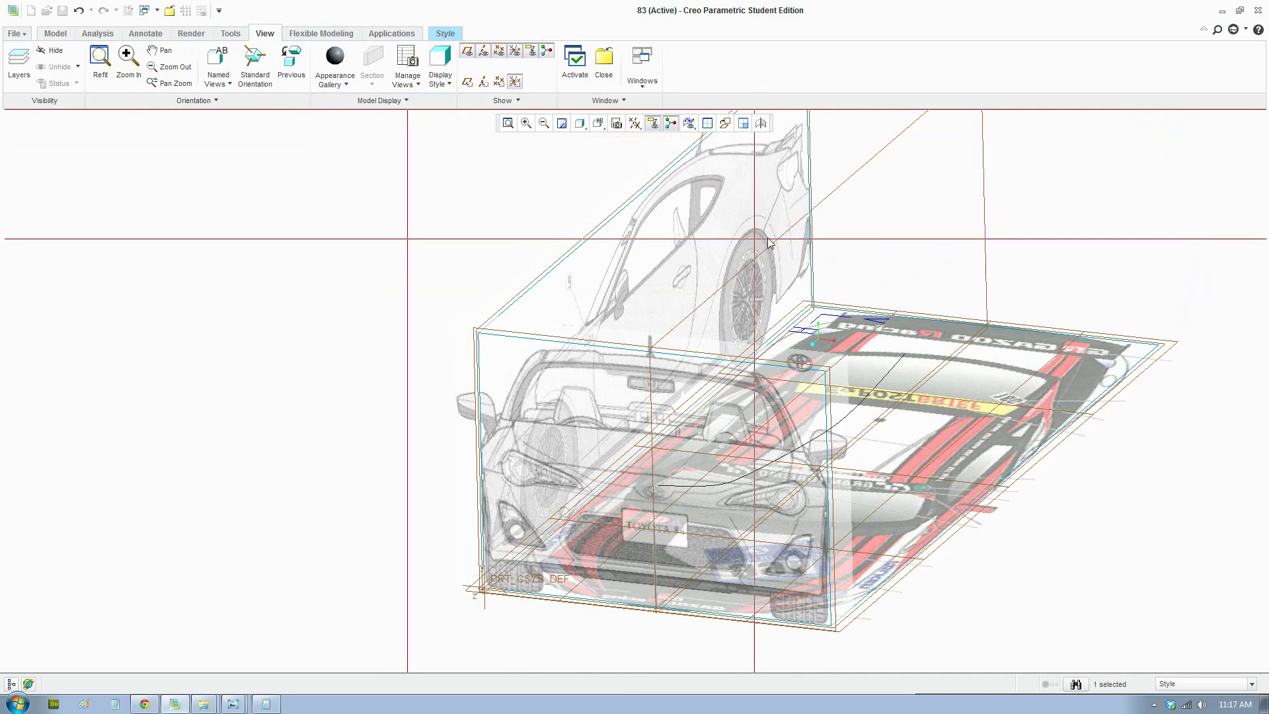
Turn on Visual Mirror for the hood curve, using the new centre datum plane as the mirror plane
{"action": "left_click", "coordinate": [836, 192]}
{"action": "scroll", "coordinate": [843, 185], "scroll_direction": "up", "scroll_amount": 1}
{"action": "scroll", "coordinate": [856, 186], "scroll_direction": "down", "scroll_amount": 1}
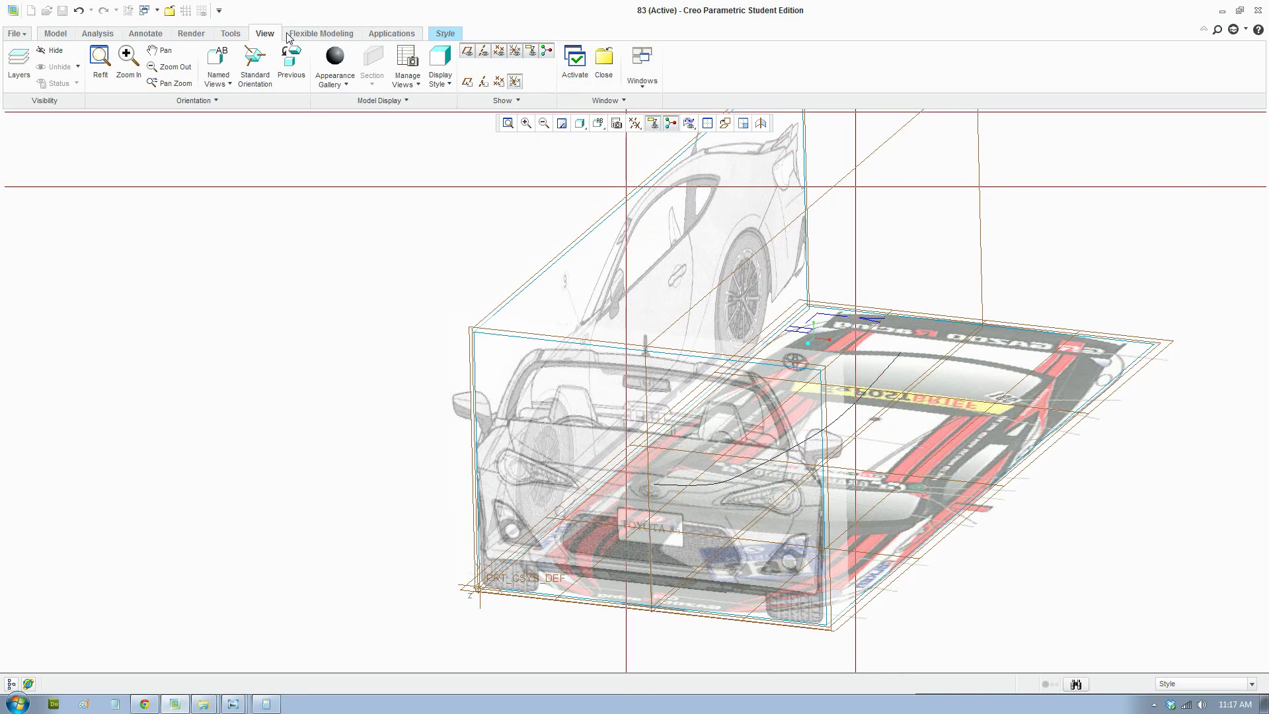
{"action": "left_click", "coordinate": [387, 105]}
{"action": "left_click", "coordinate": [357, 132]}
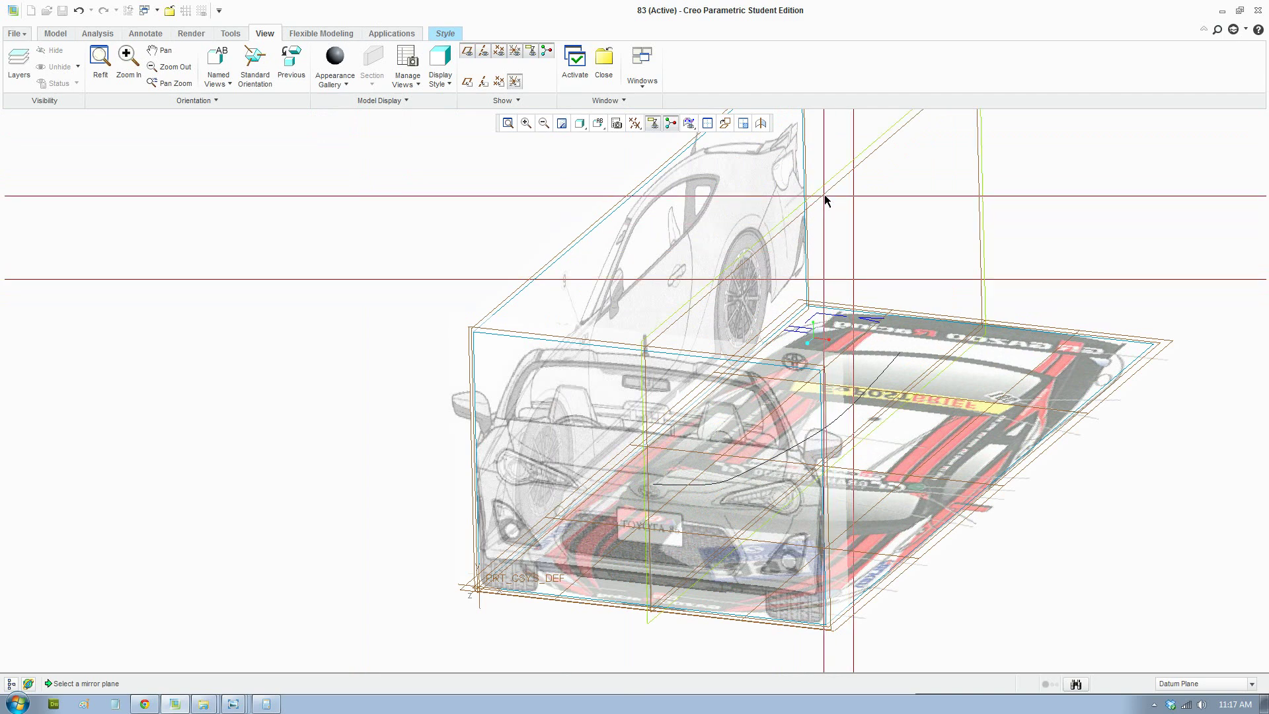
{"action": "left_click", "coordinate": [825, 199]}
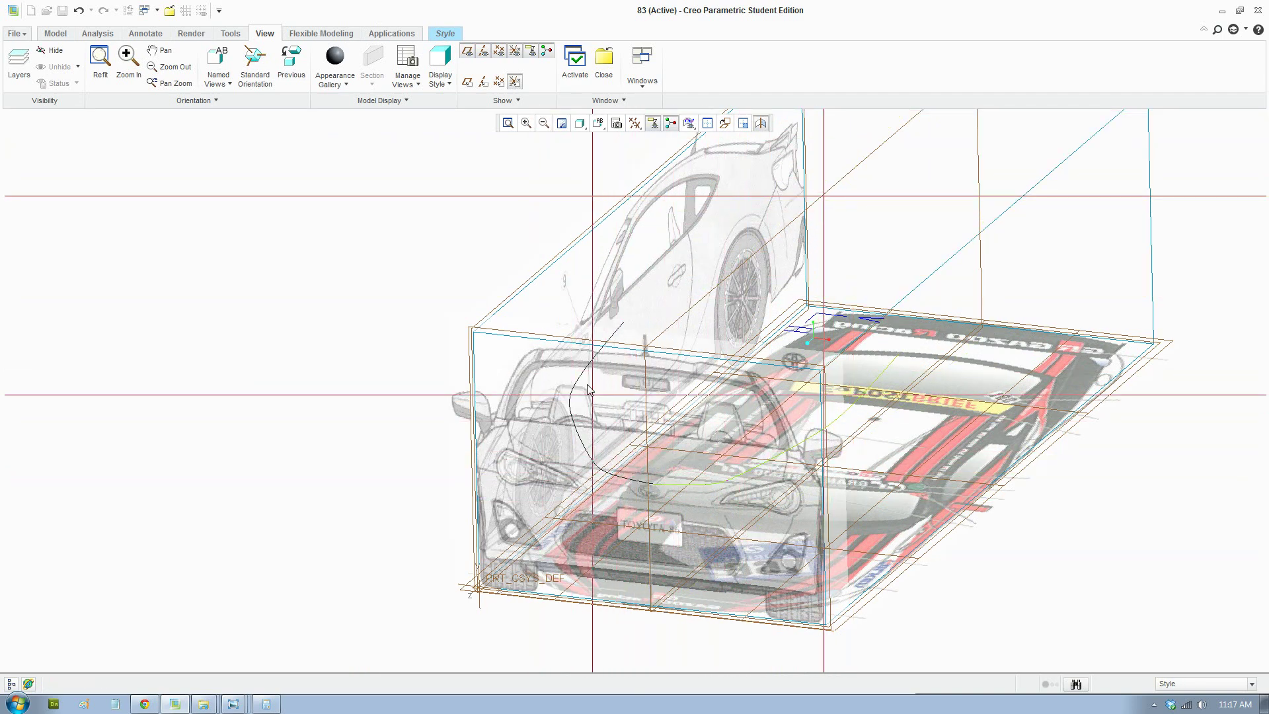
Complete the Style feature and examine the mirrored hood curve against the blueprint images from several angles
{"action": "left_click", "coordinate": [445, 33]}
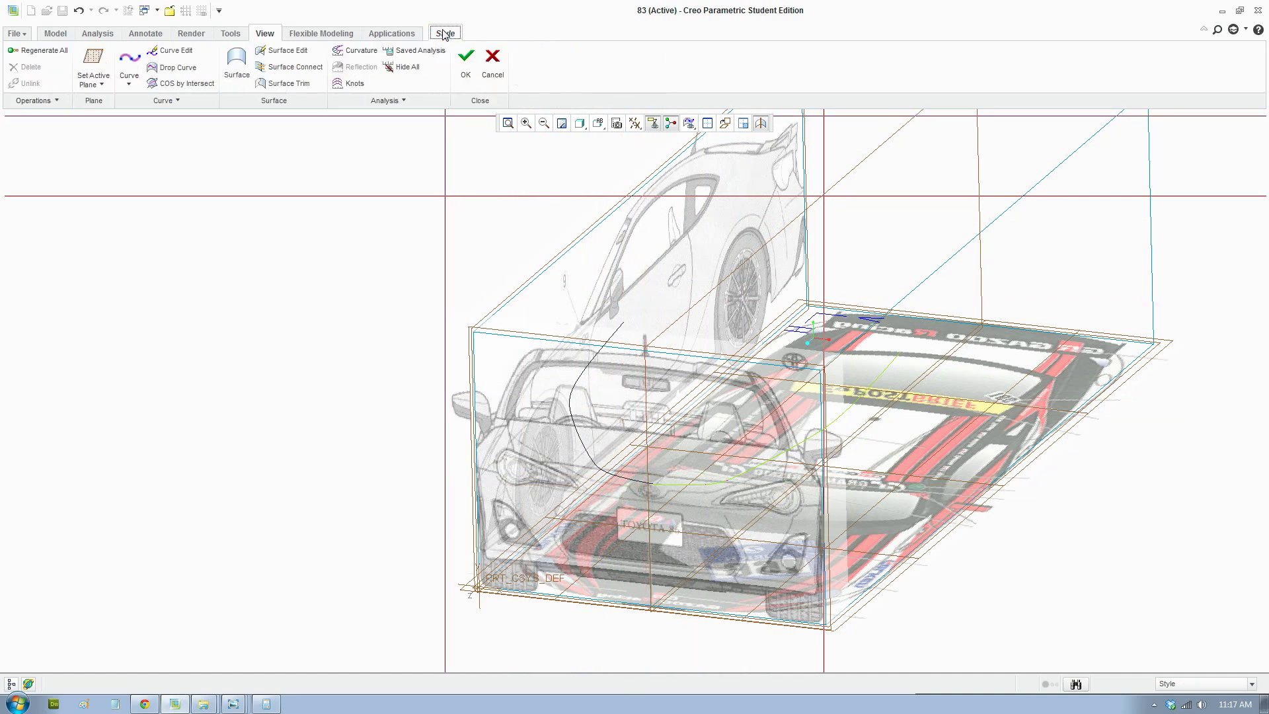
{"action": "left_click", "coordinate": [467, 57]}
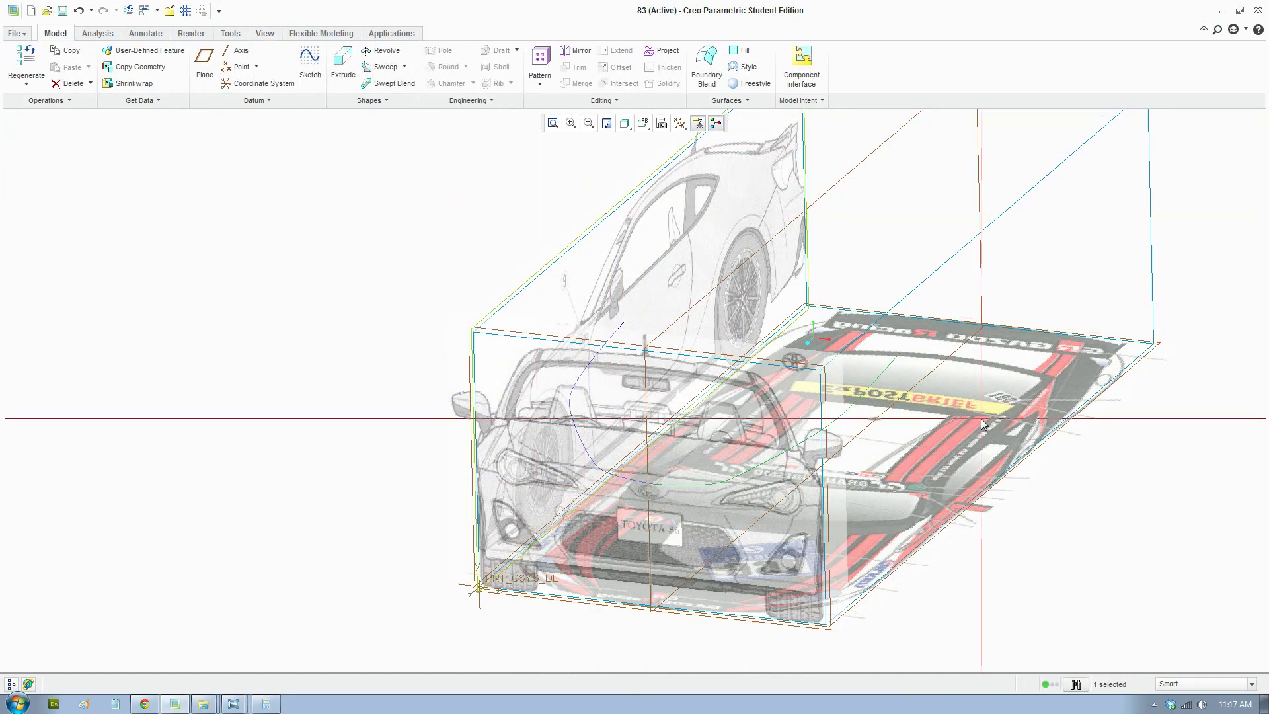
{"action": "middle_click_drag", "start_coordinate": [965, 424], "coordinate": [1005, 395]}
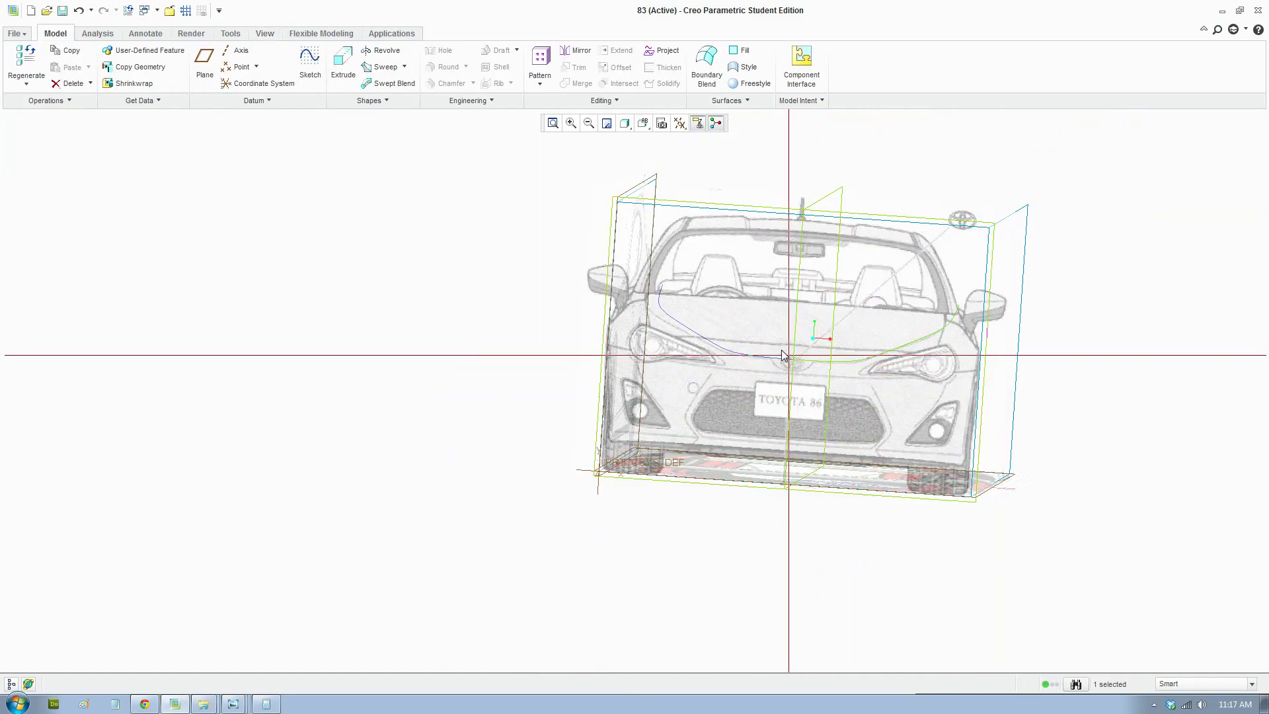
{"action": "mouse_move", "coordinate": [782, 355]}
{"action": "middle_mouse_down"}
{"action": "mouse_move", "coordinate": [813, 334]}
{"action": "mouse_move", "coordinate": [802, 361]}
{"action": "middle_mouse_up"}
{"action": "scroll", "coordinate": [802, 360], "scroll_direction": "down", "scroll_amount": 4}
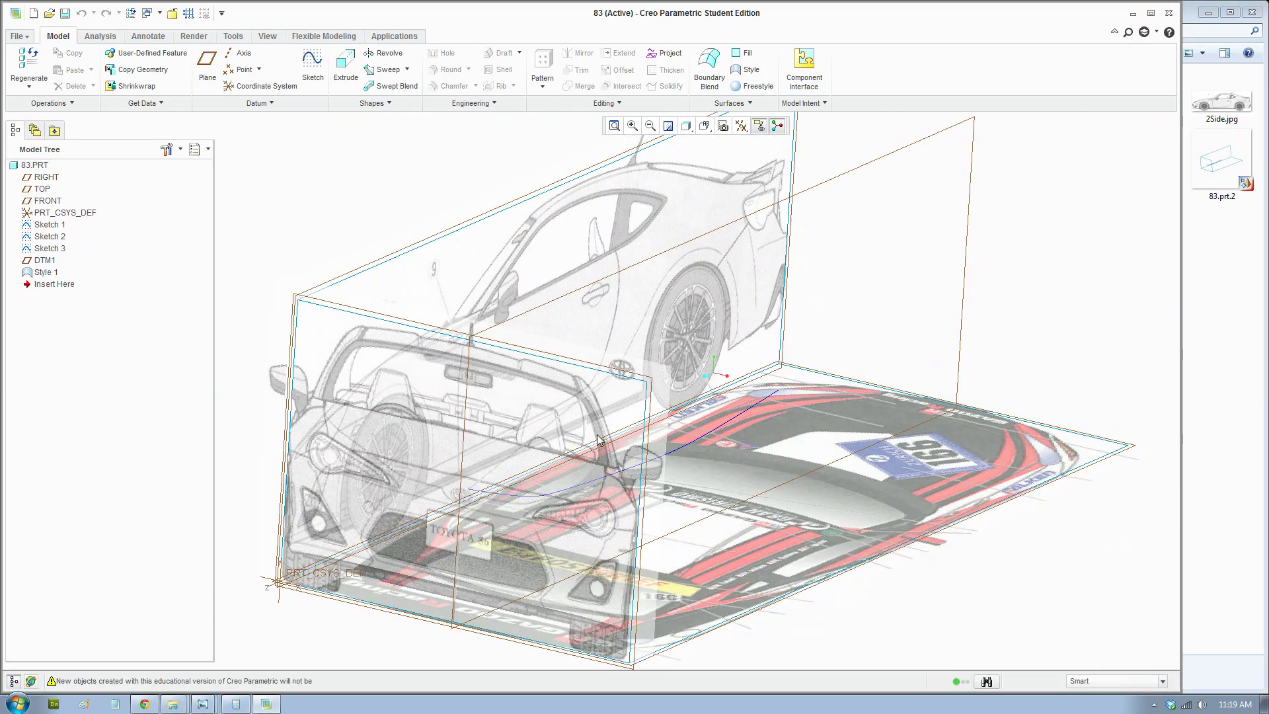
{"action": "middle_click_drag", "start_coordinate": [595, 457], "coordinate": [521, 482]}
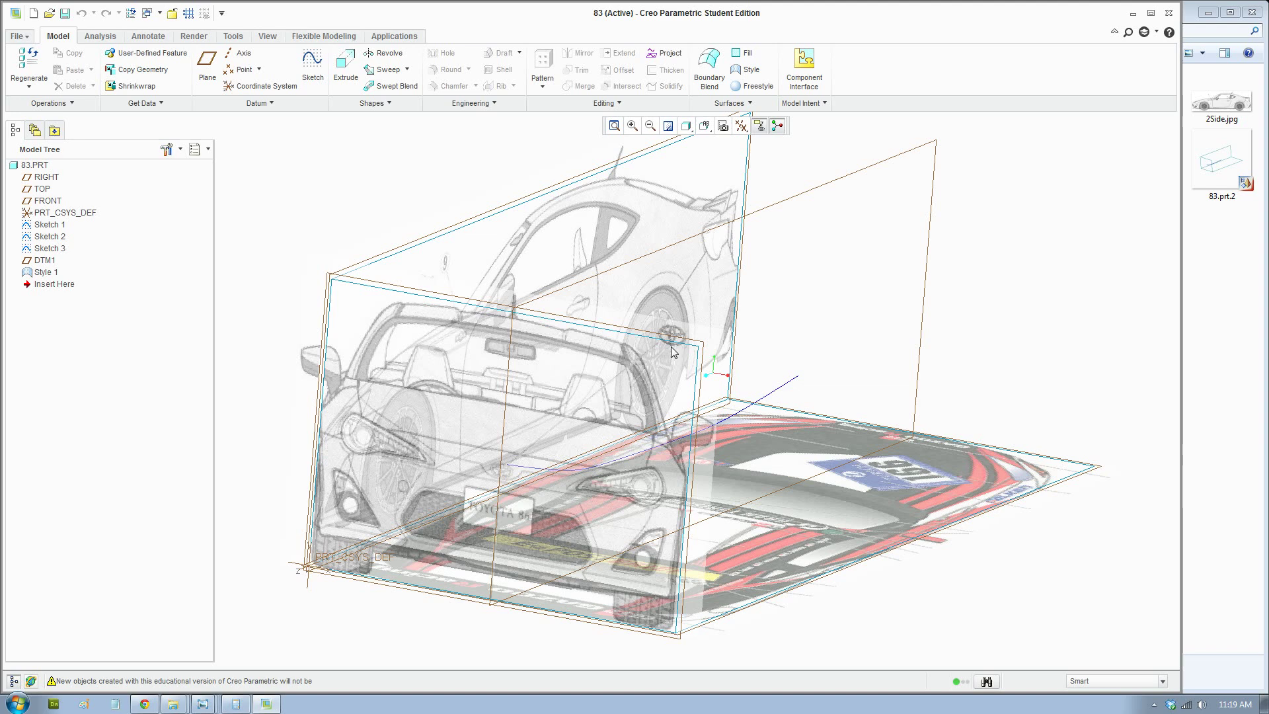
{"action": "scroll", "coordinate": [672, 347], "scroll_direction": "up", "scroll_amount": 3}
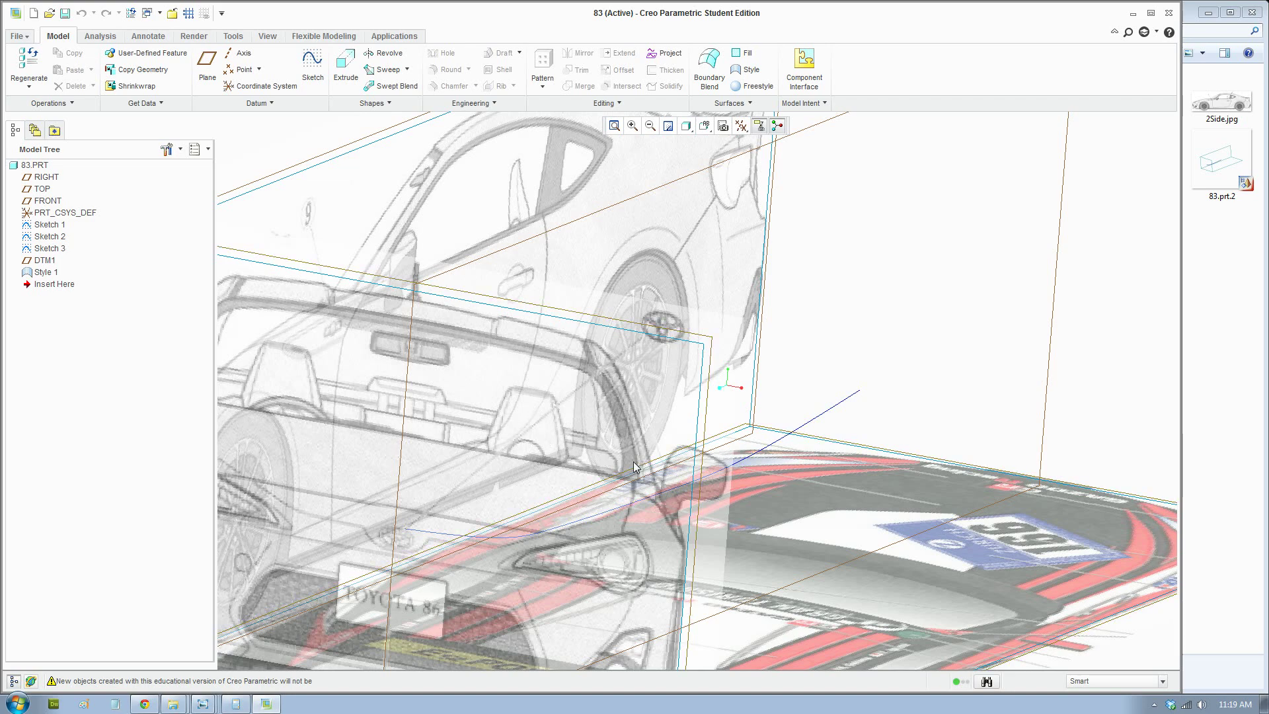
{"action": "middle_click_drag", "start_coordinate": [635, 467], "coordinate": [589, 444]}
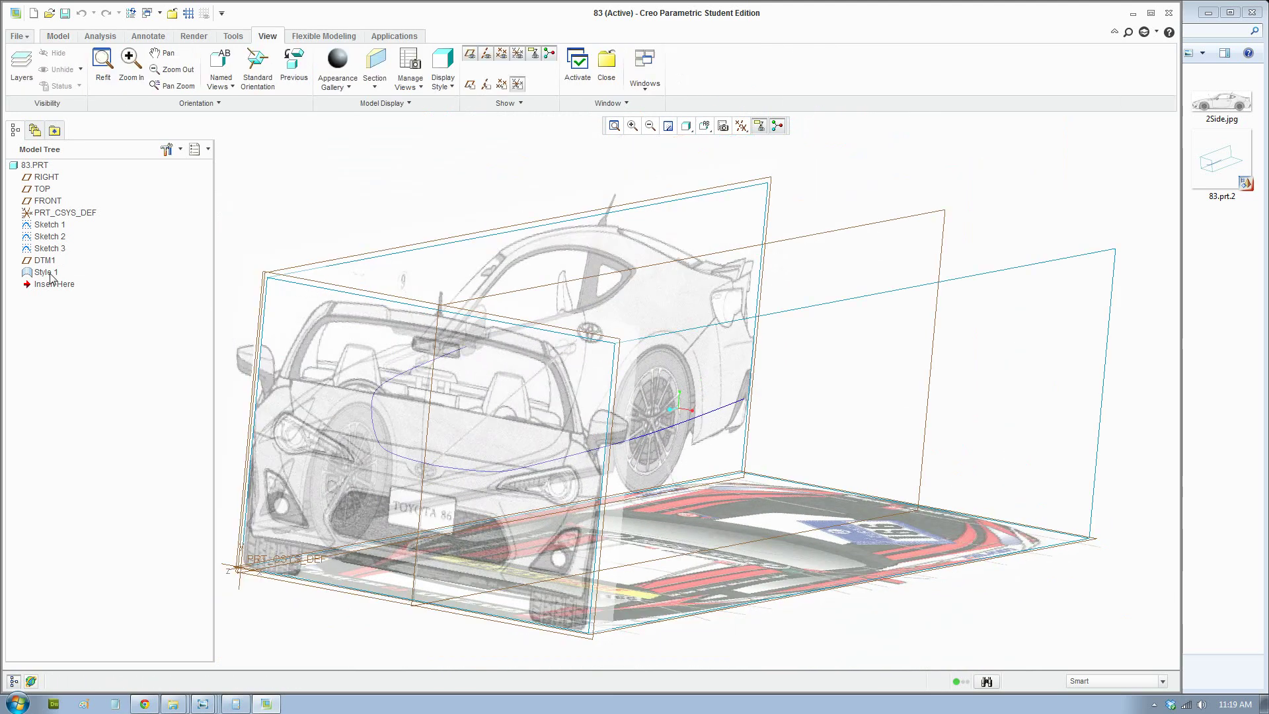
Reopen the definition of Style 1 and show all four views with the Model Tree hidden
{"action": "right_click", "coordinate": [47, 273]}
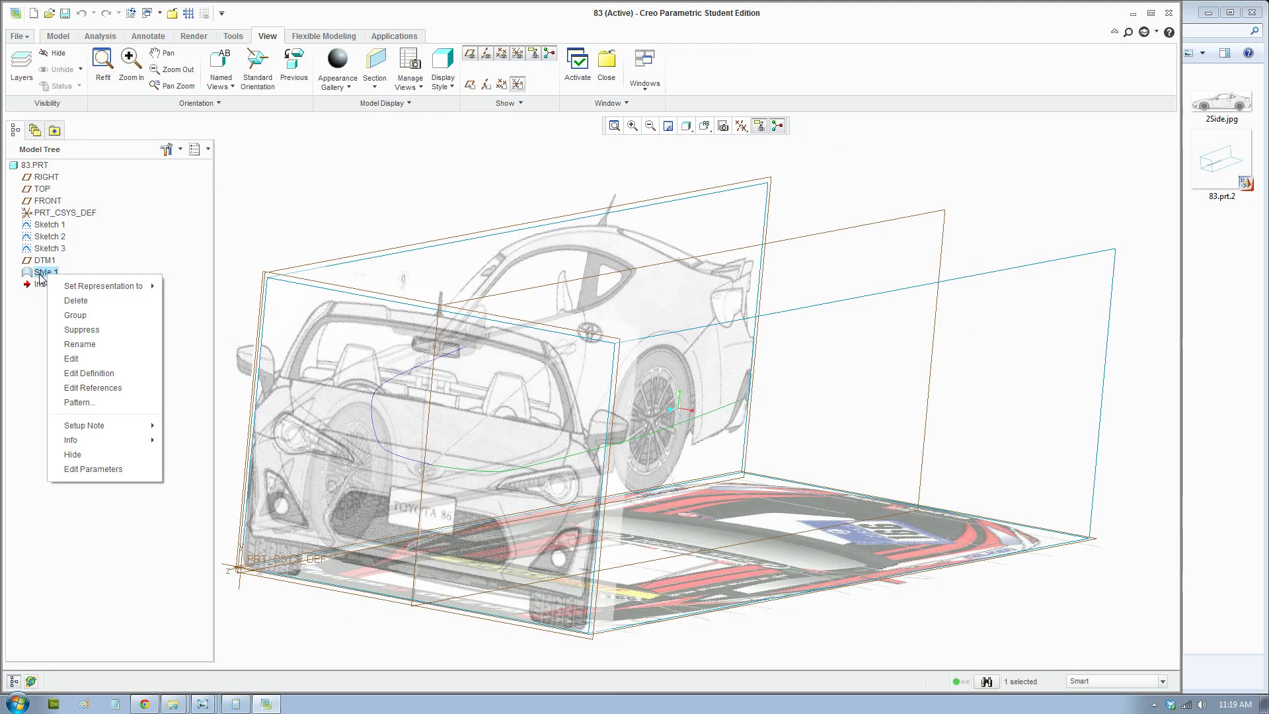
{"action": "left_click", "coordinate": [106, 377]}
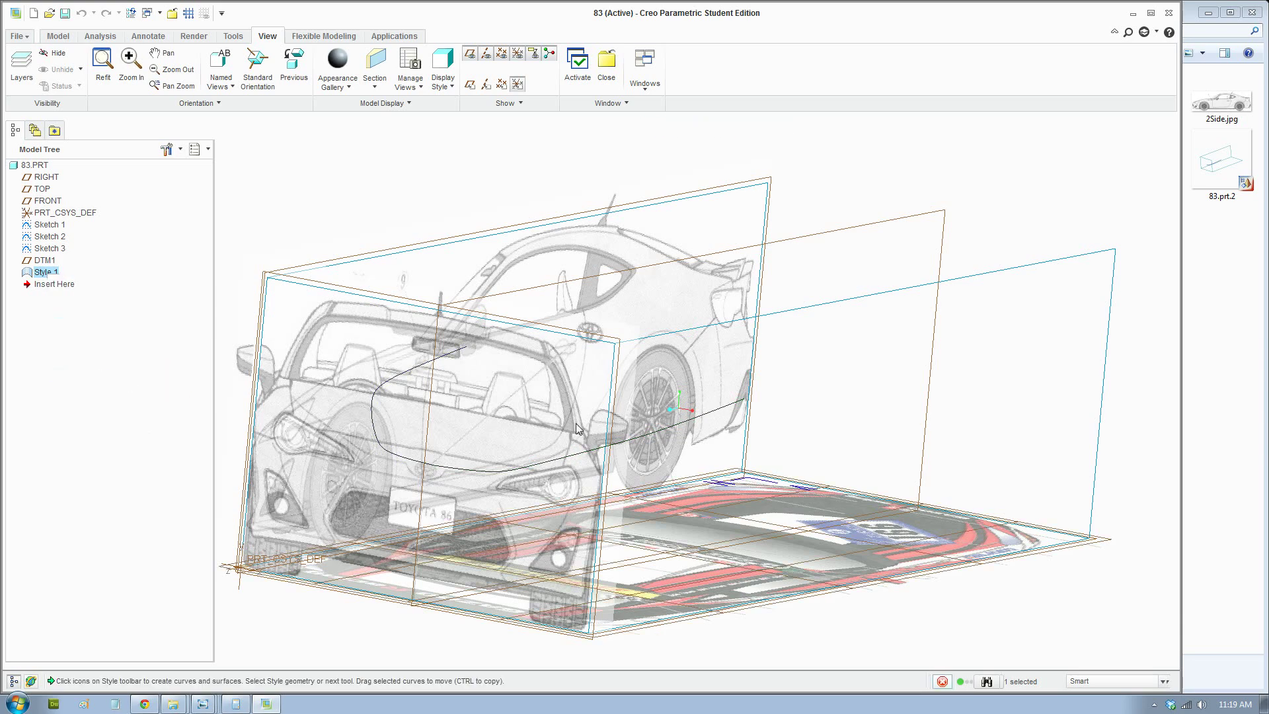
{"action": "middle_click_drag", "start_coordinate": [698, 439], "coordinate": [803, 146]}
{"action": "left_click", "coordinate": [769, 125]}
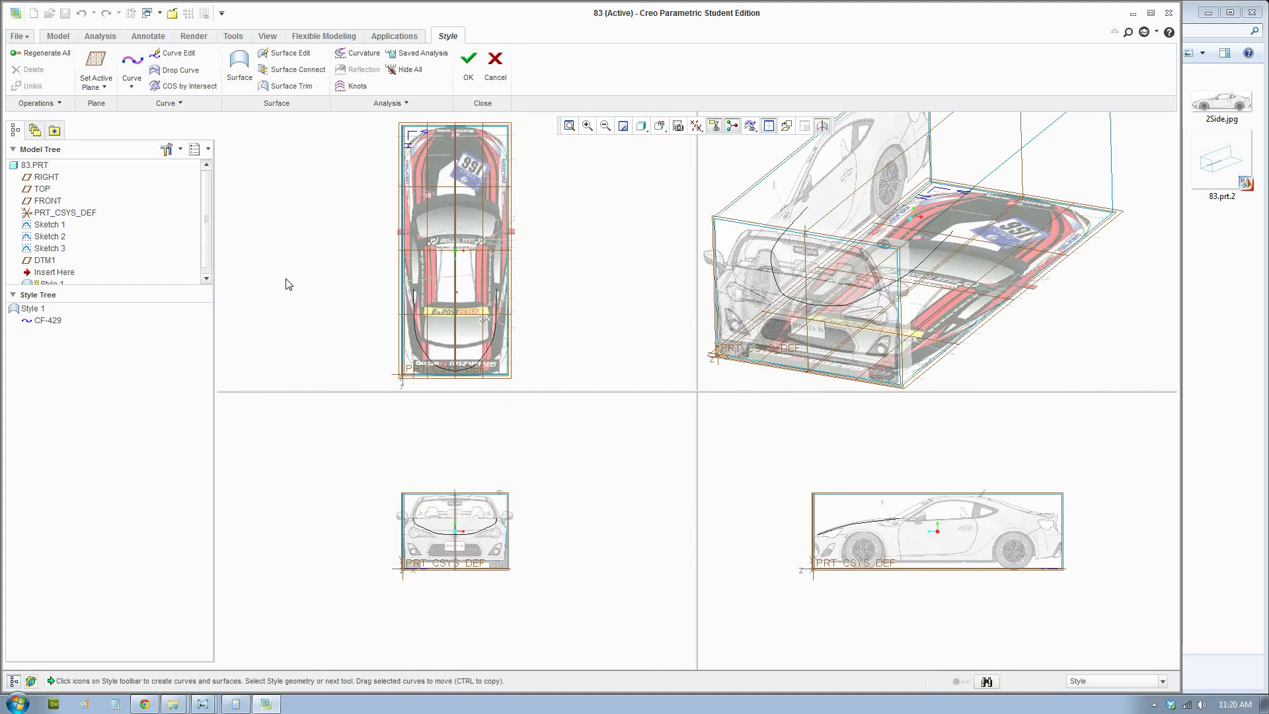
{"action": "left_click", "coordinate": [14, 681]}
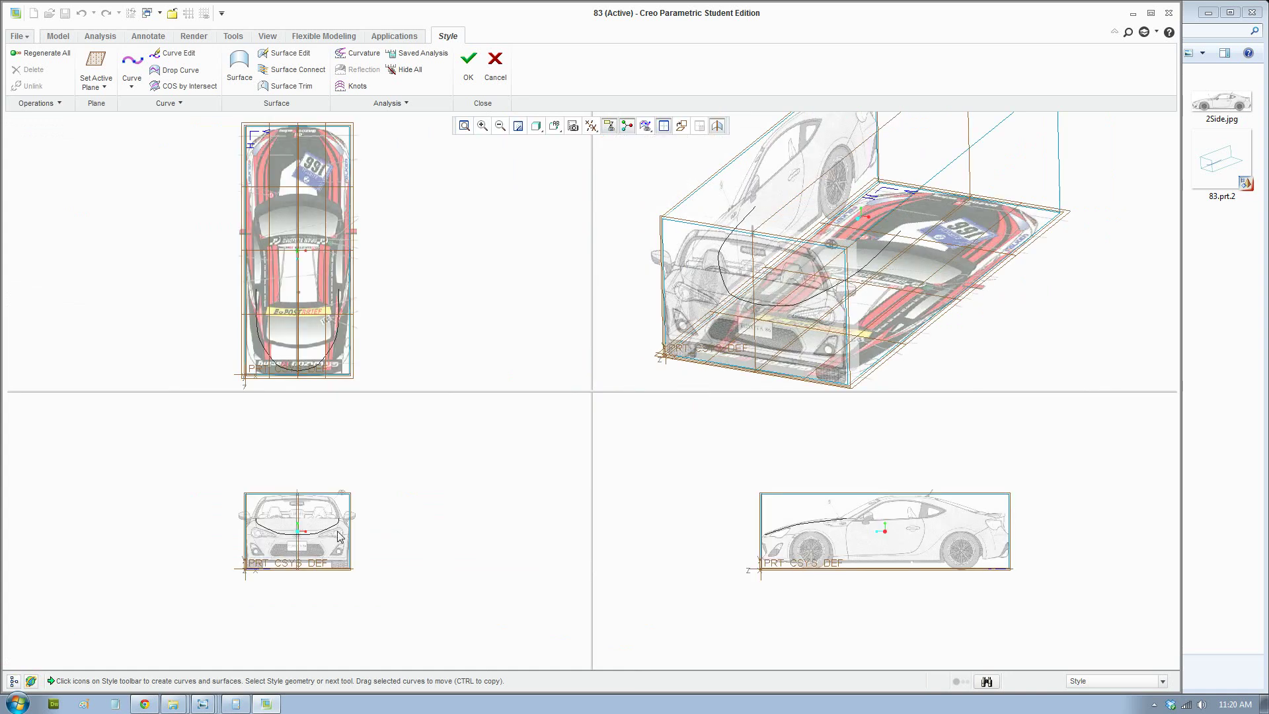
Create a degree 3 free curve in the front view from the hood curve's rear corner to the centre plane along the windscreen base
{"action": "scroll", "coordinate": [292, 521], "scroll_direction": "up", "scroll_amount": 3}
{"action": "scroll", "coordinate": [320, 514], "scroll_direction": "up", "scroll_amount": 6}
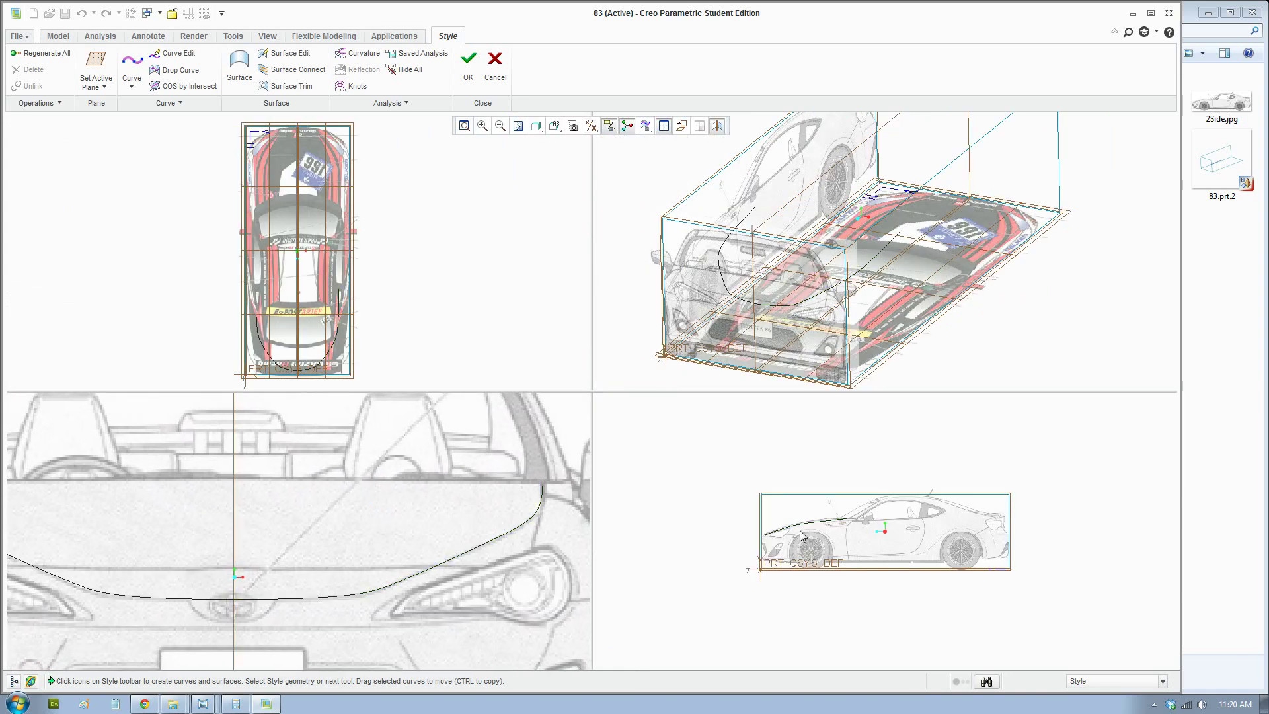
{"action": "scroll", "coordinate": [800, 532], "scroll_direction": "up", "scroll_amount": 5}
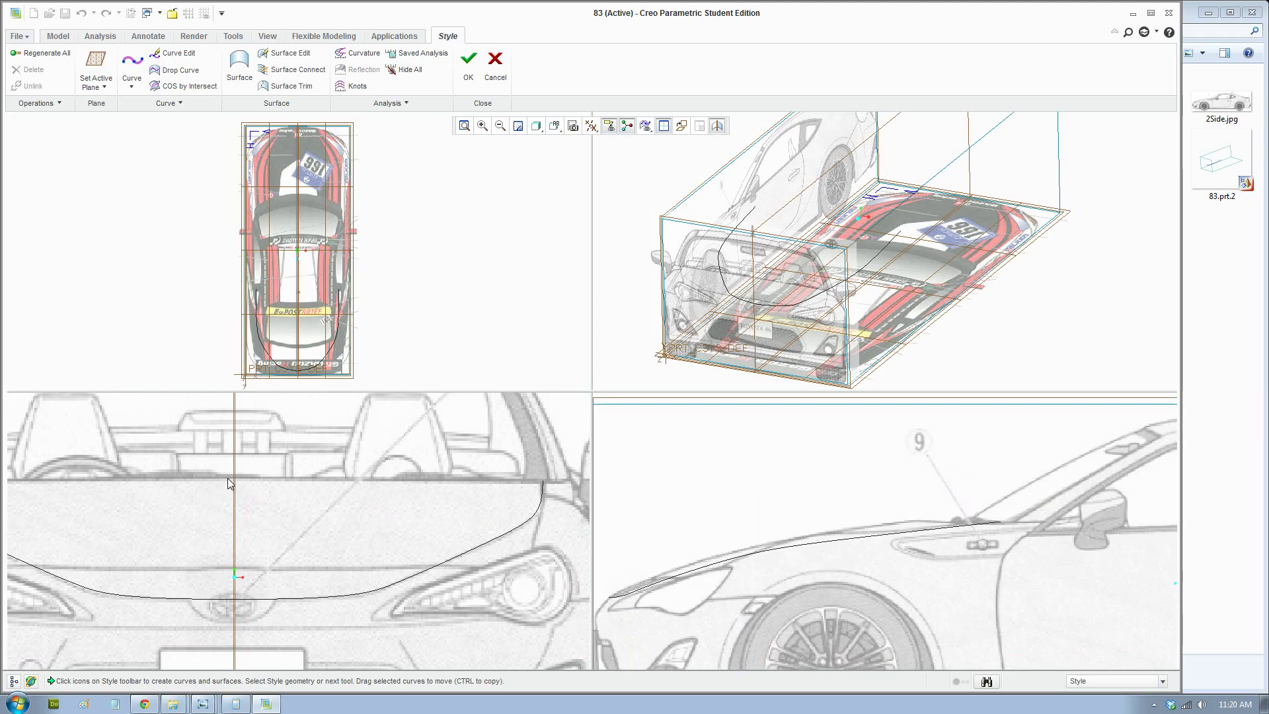
{"action": "left_click", "coordinate": [132, 66]}
{"action": "scroll", "coordinate": [542, 481], "scroll_direction": "up", "scroll_amount": 4}
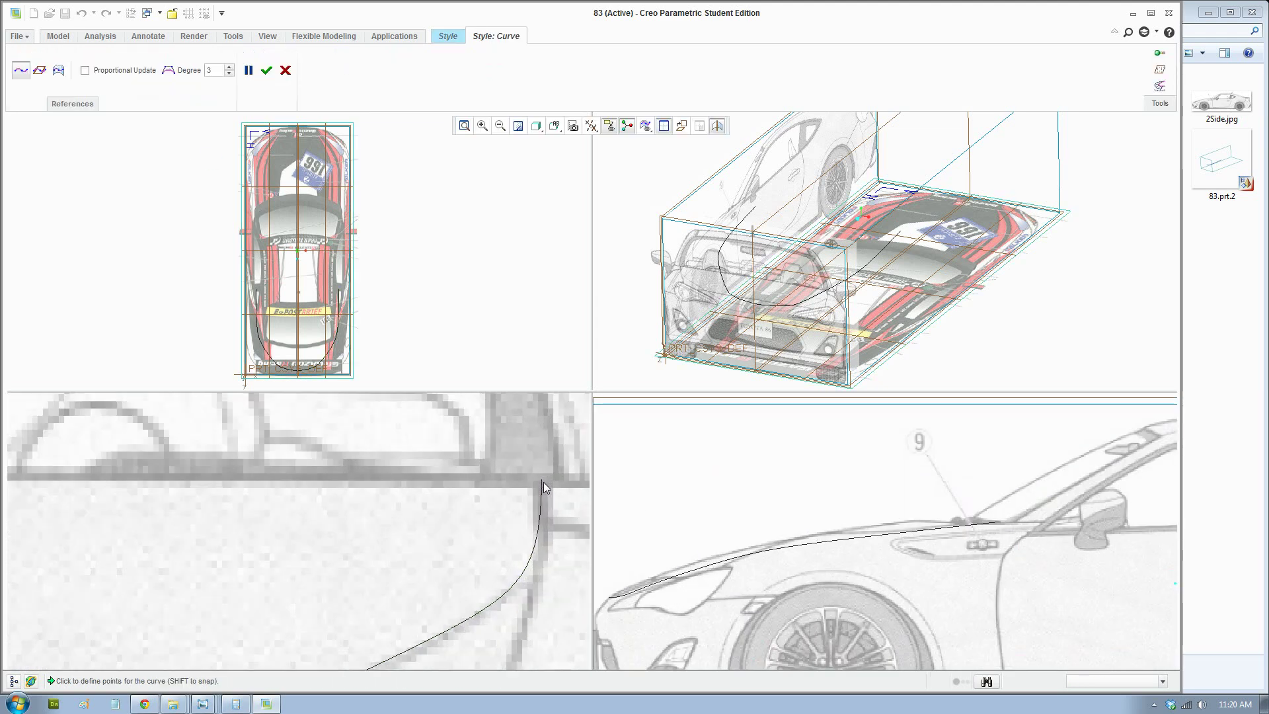
{"action": "left_click", "coordinate": [541, 480]}
{"action": "scroll", "coordinate": [468, 499], "scroll_direction": "down", "scroll_amount": 4}
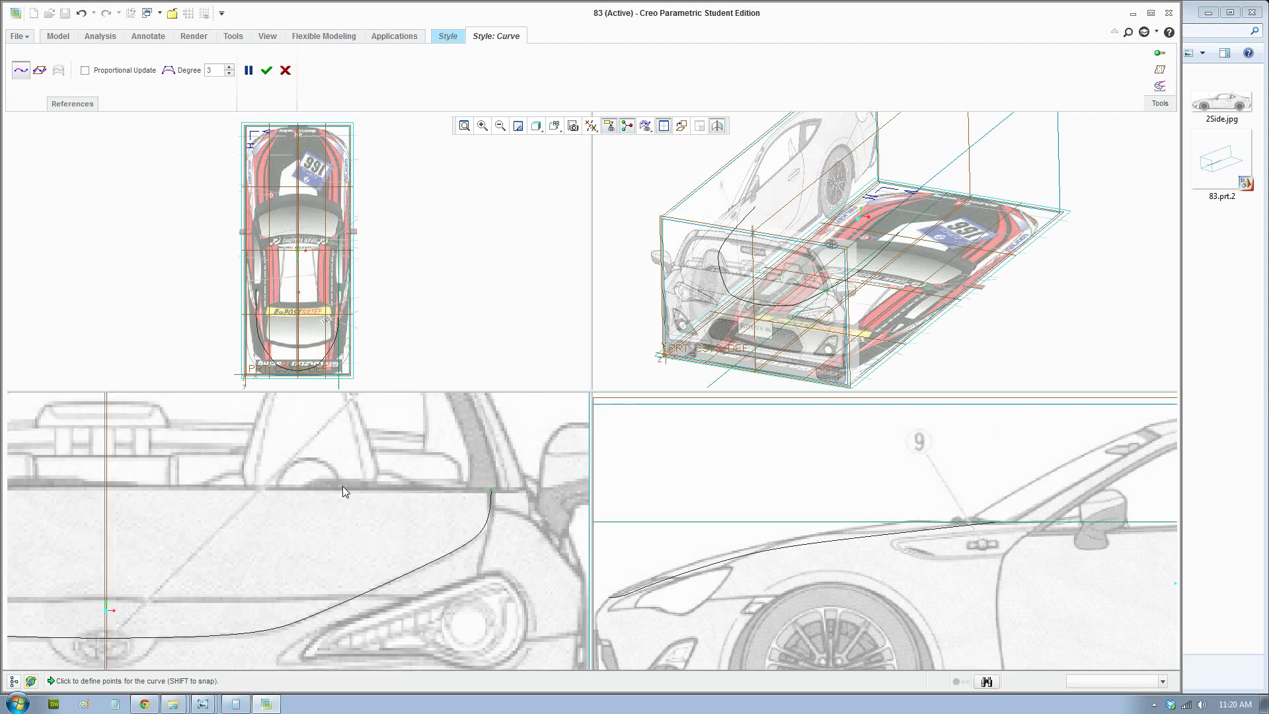
{"action": "left_click", "coordinate": [106, 485]}
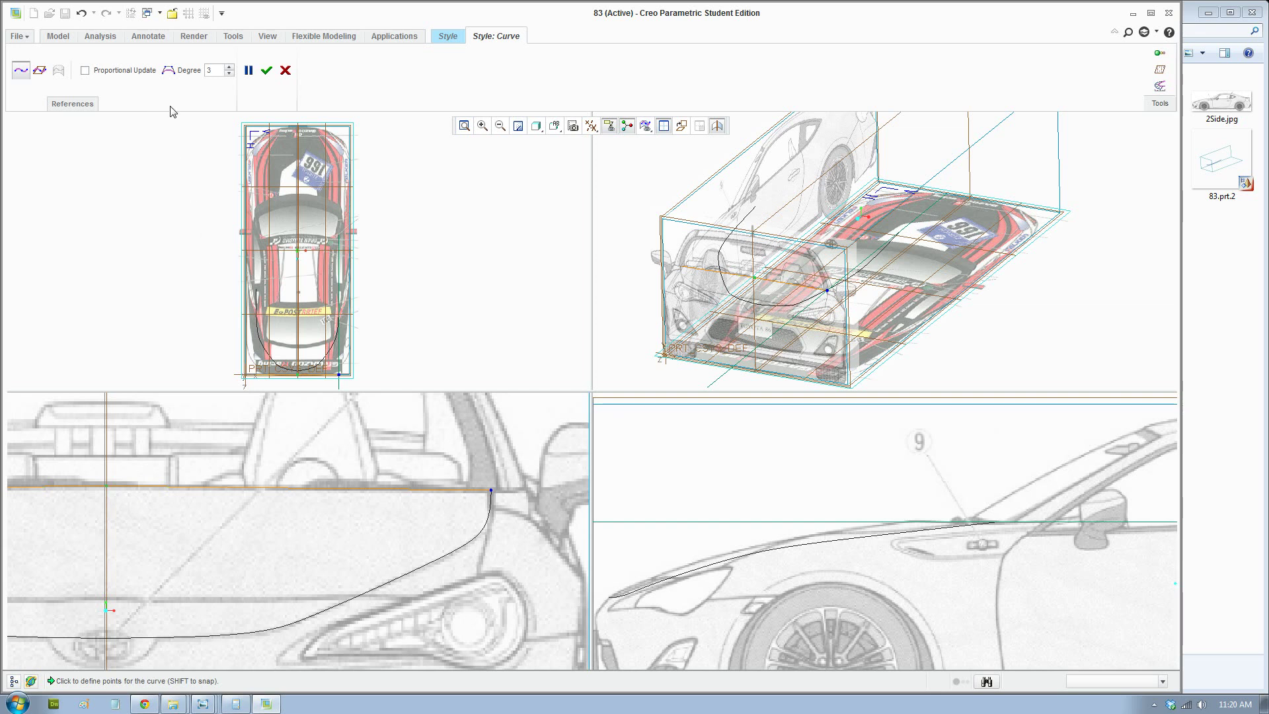
{"action": "left_click", "coordinate": [266, 71]}
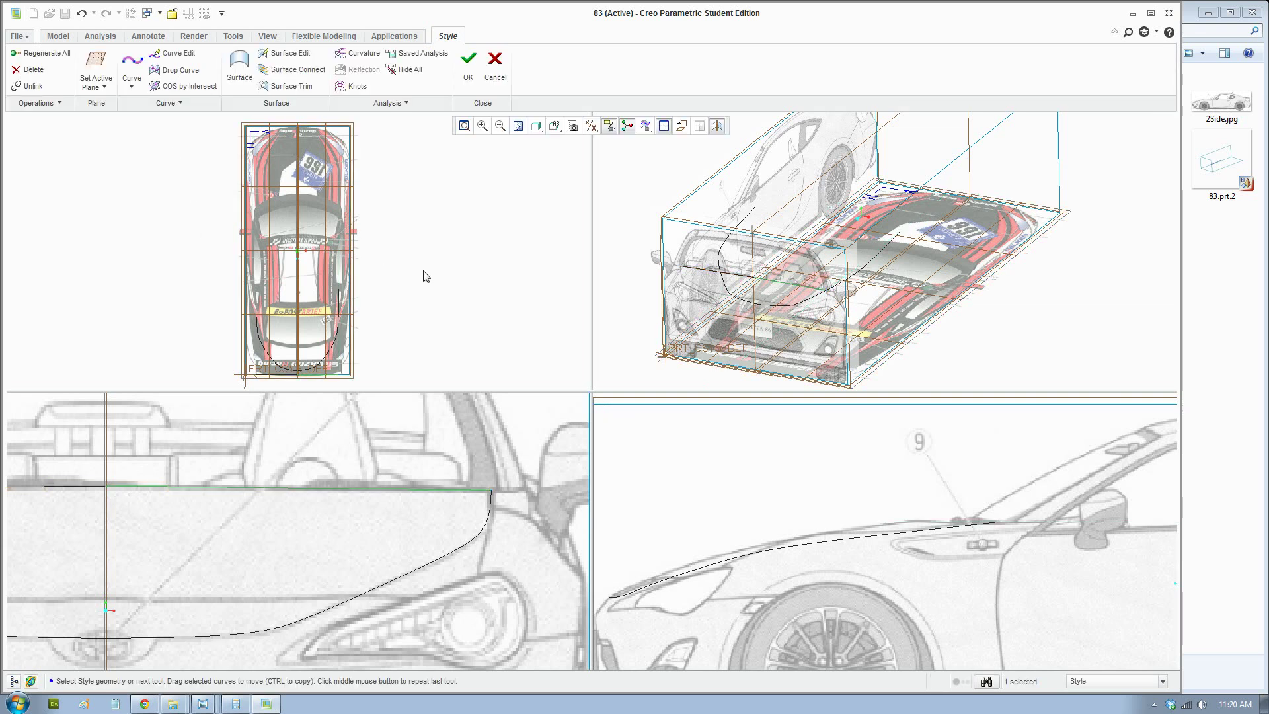
Edit the new curve and move its end points in the side view onto the rear end of the hood curve
{"action": "left_click", "coordinate": [173, 53]}
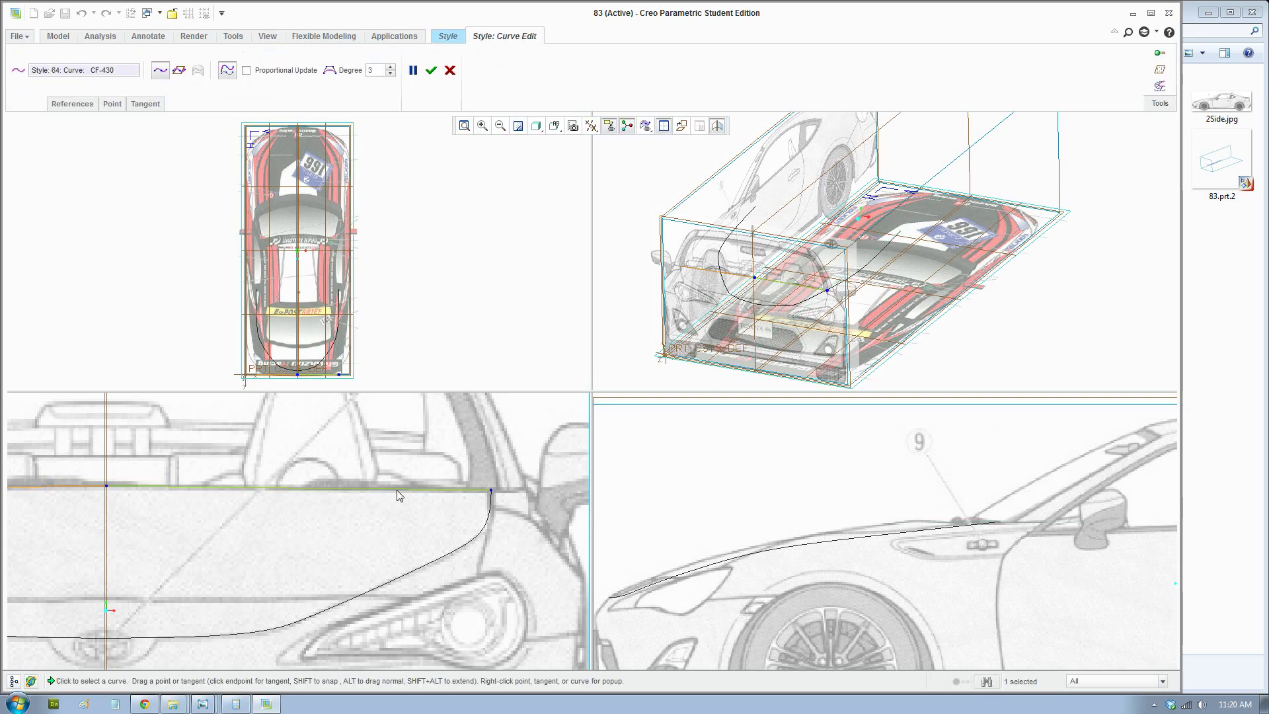
{"action": "scroll", "coordinate": [689, 527], "scroll_direction": "down", "scroll_amount": 2}
{"action": "scroll", "coordinate": [629, 534], "scroll_direction": "up", "scroll_amount": 3}
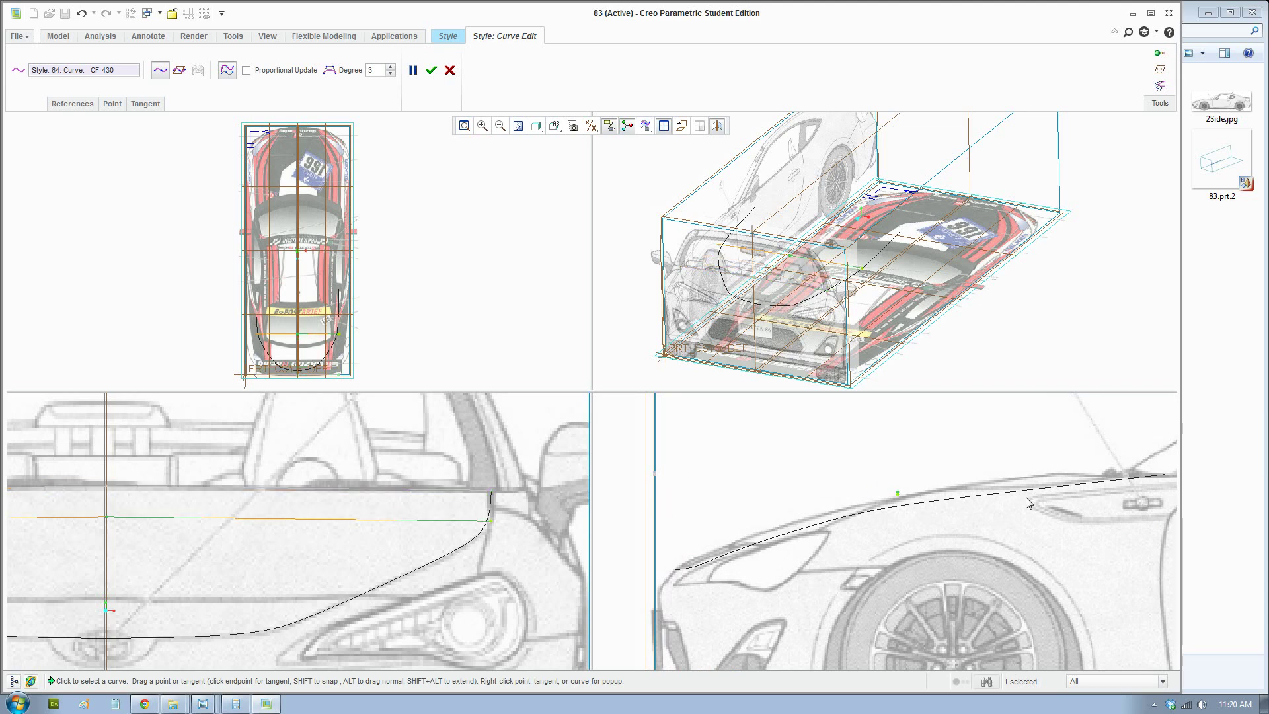
{"action": "scroll", "coordinate": [1065, 487], "scroll_direction": "down", "scroll_amount": 8}
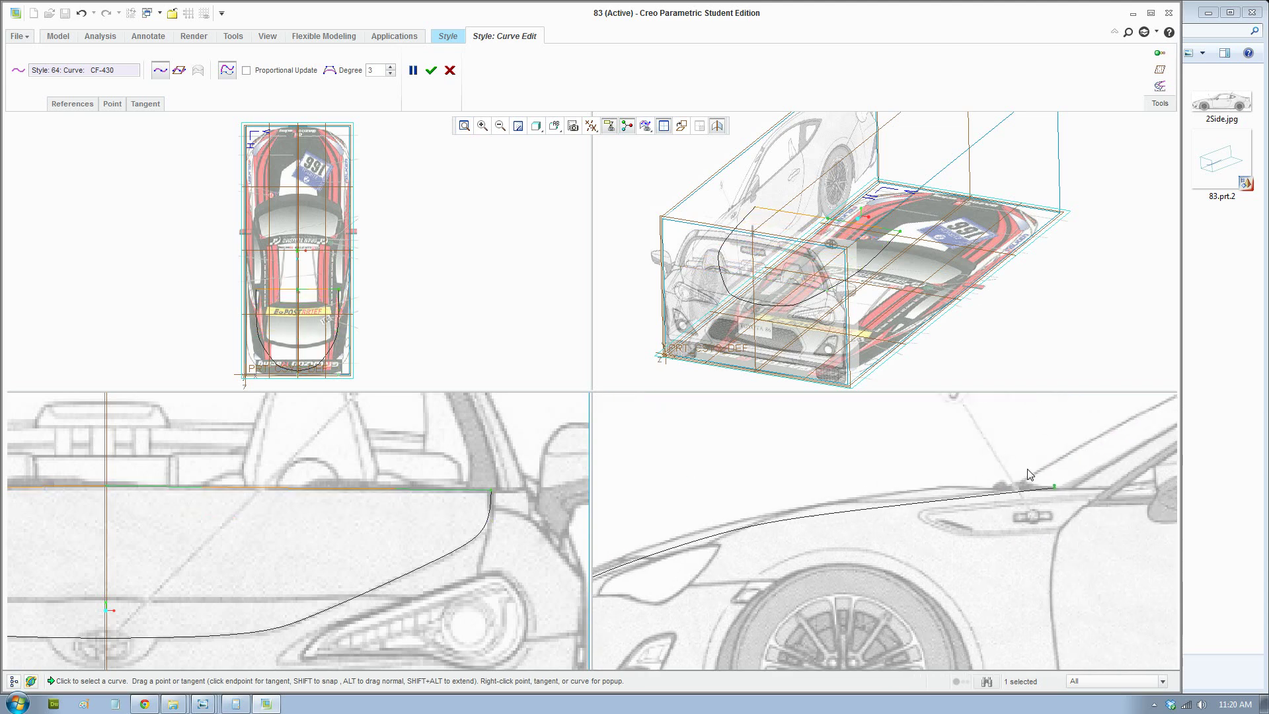
{"action": "scroll", "coordinate": [966, 537], "scroll_direction": "down", "scroll_amount": 3}
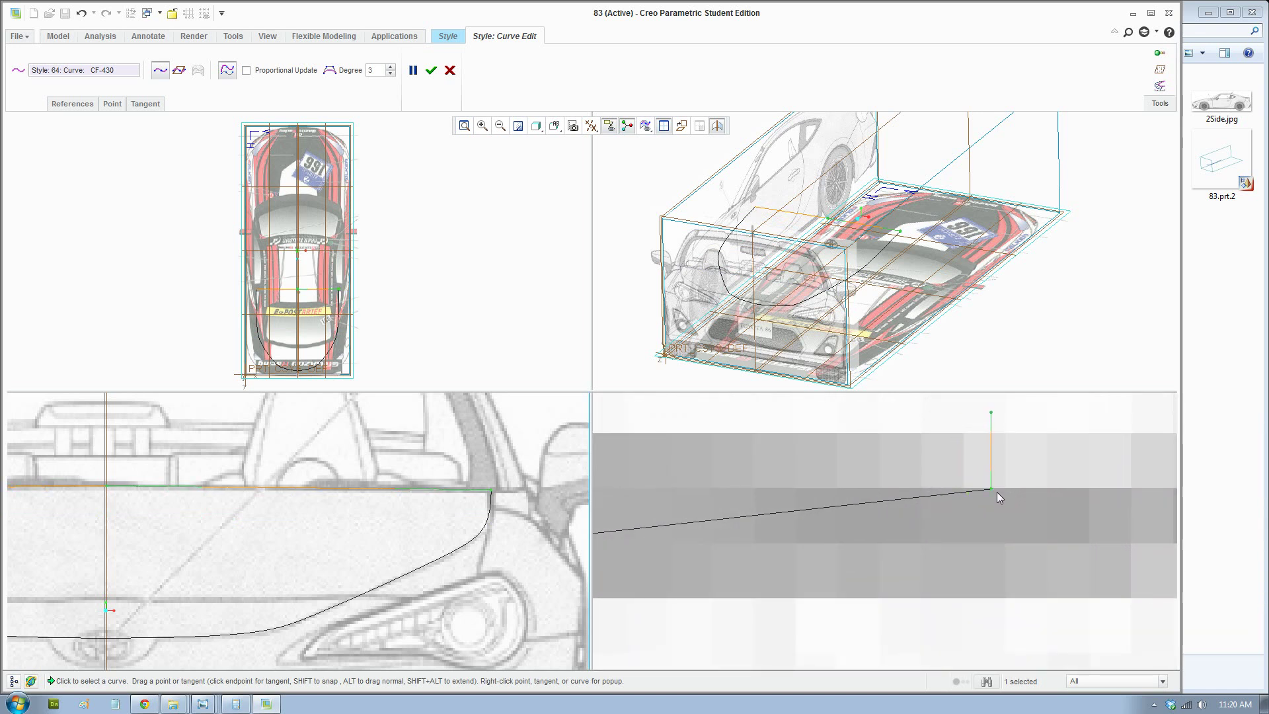
{"action": "scroll", "coordinate": [997, 491], "scroll_direction": "down", "scroll_amount": 2}
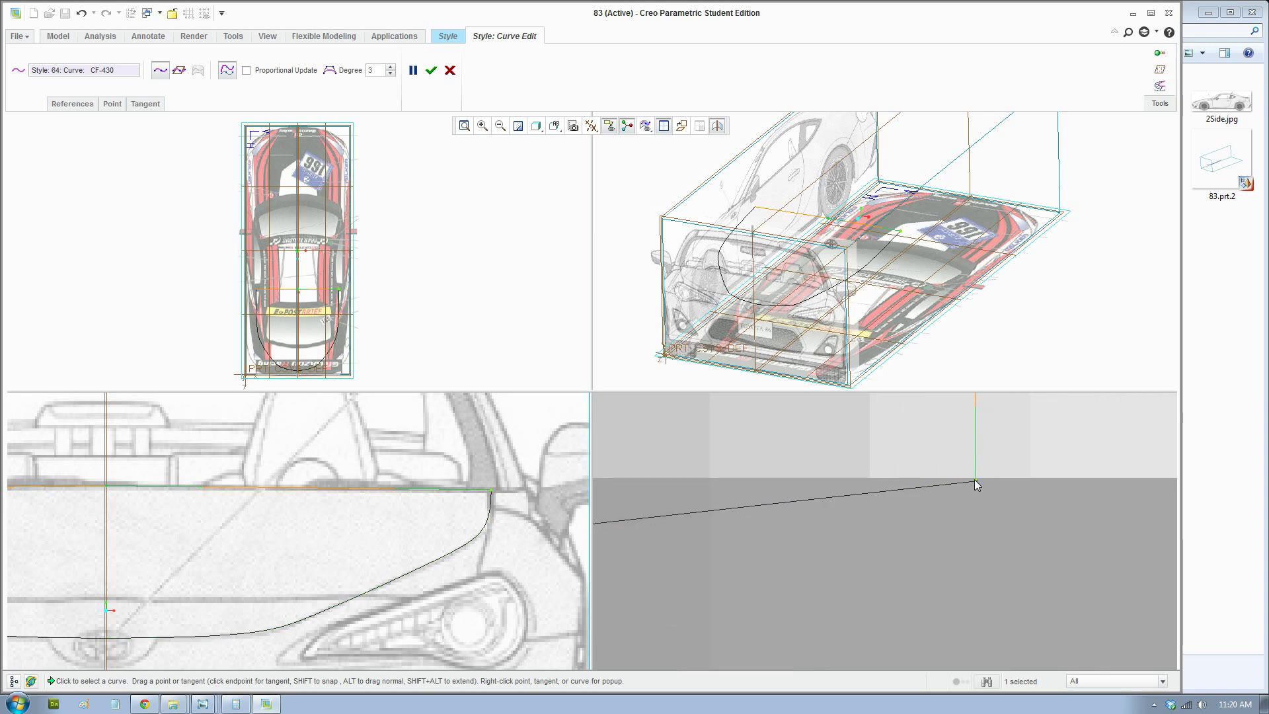
{"action": "left_click_drag", "start_coordinate": [975, 482], "coordinate": [979, 481]}
Align the new curve's outer end point with the rear end of the hood curve in the front view
{"action": "scroll", "coordinate": [497, 489], "scroll_direction": "down", "scroll_amount": 3}
{"action": "scroll", "coordinate": [486, 506], "scroll_direction": "down", "scroll_amount": 5}
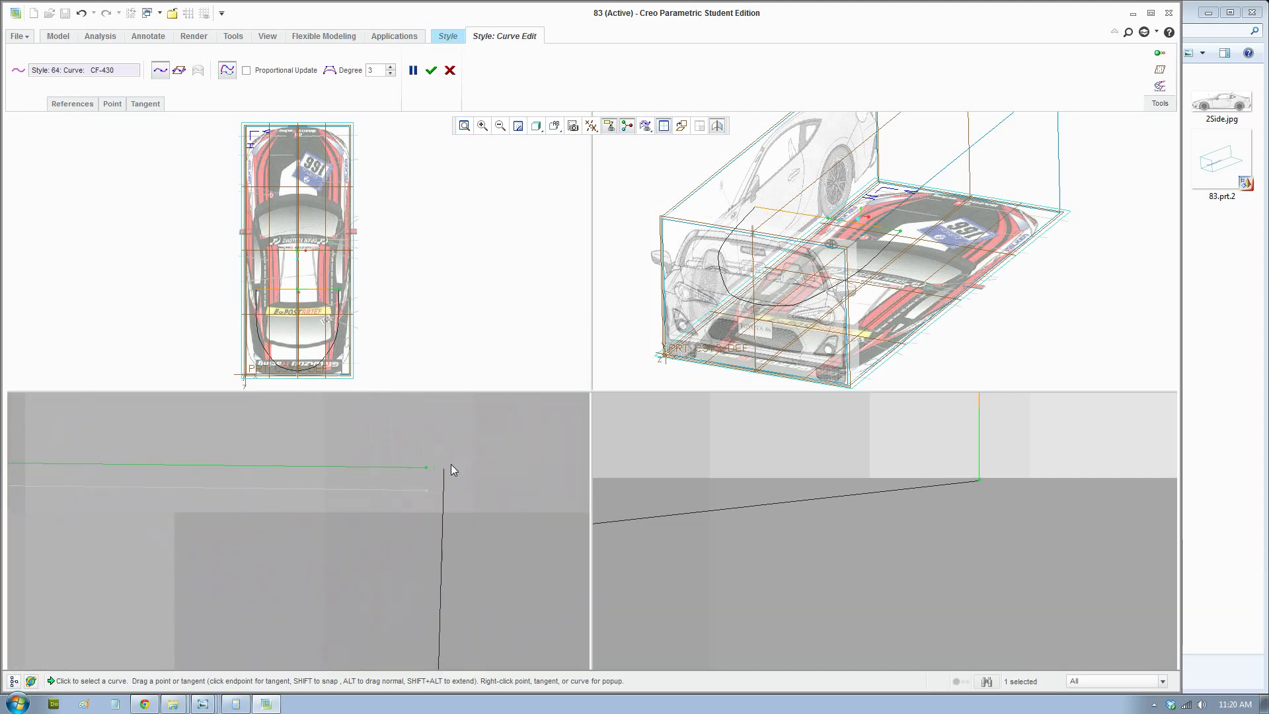
{"action": "left_click_drag", "start_coordinate": [405, 471], "coordinate": [437, 473]}
{"action": "scroll", "coordinate": [415, 488], "scroll_direction": "up", "scroll_amount": 5}
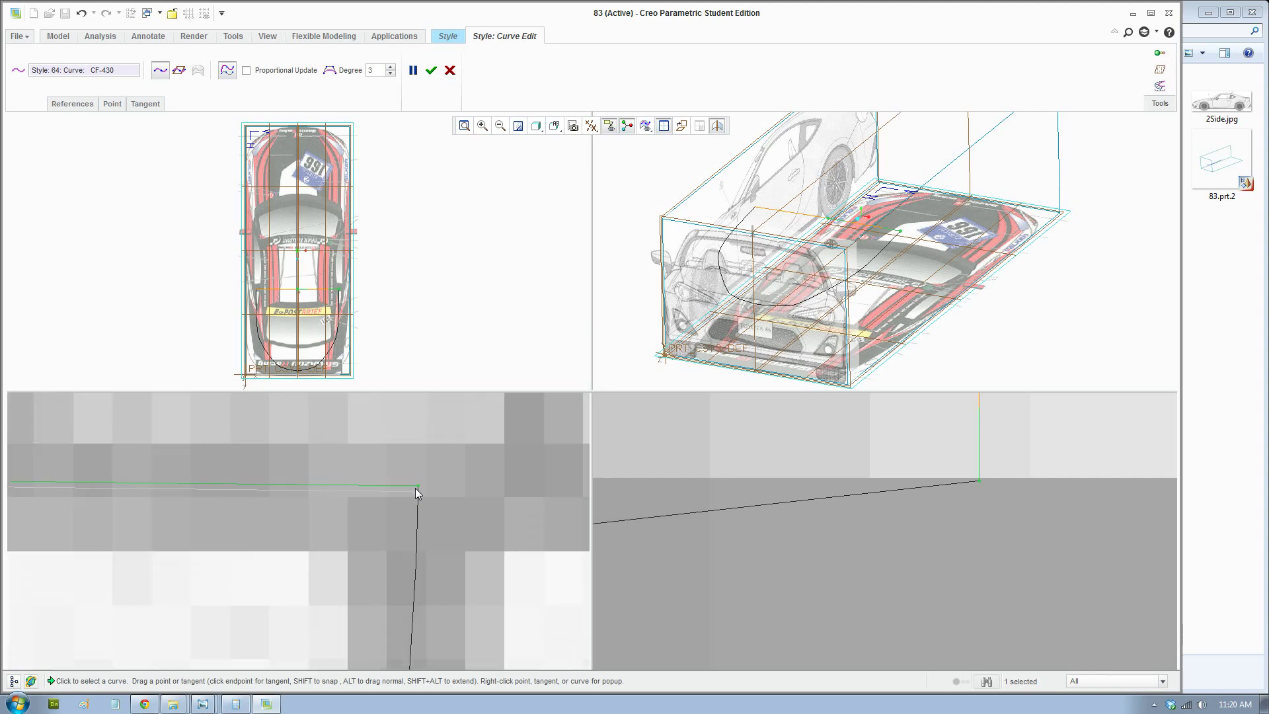
{"action": "scroll", "coordinate": [415, 487], "scroll_direction": "up", "scroll_amount": 5}
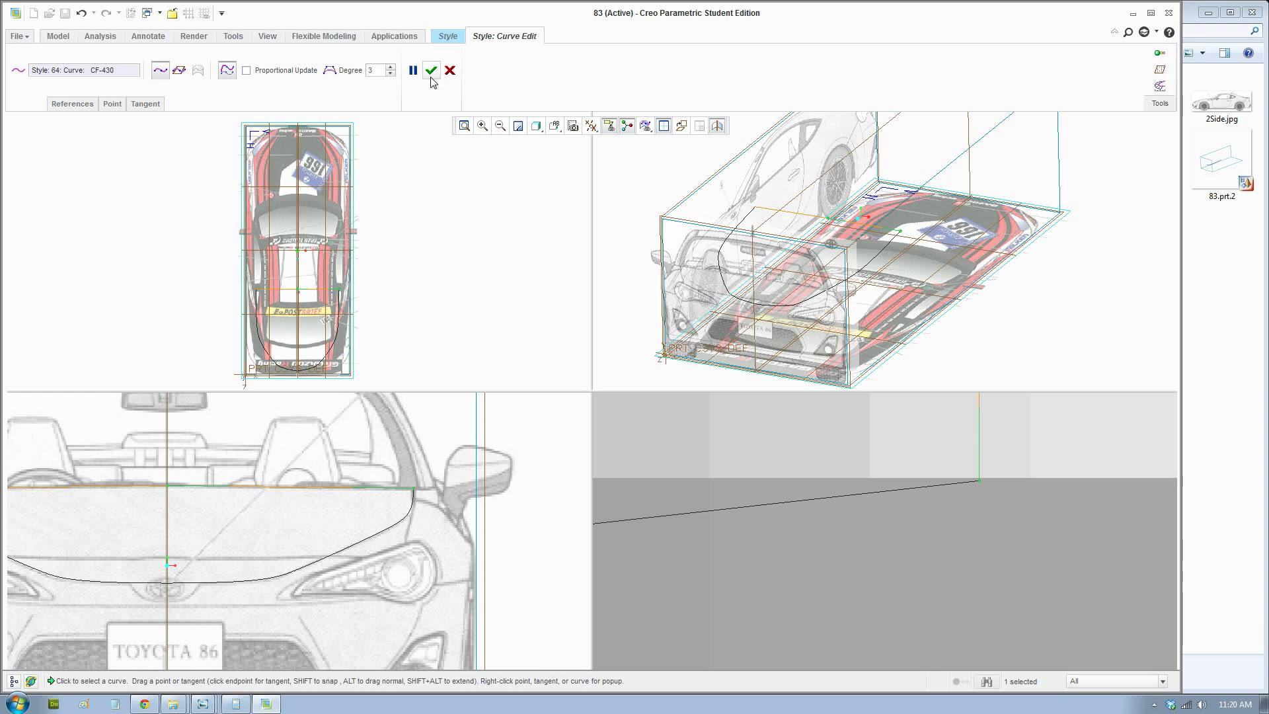
Add a point to the windscreen-base curve between its ends and raise its centre end point slightly in the front view
{"action": "right_click", "coordinate": [294, 488]}
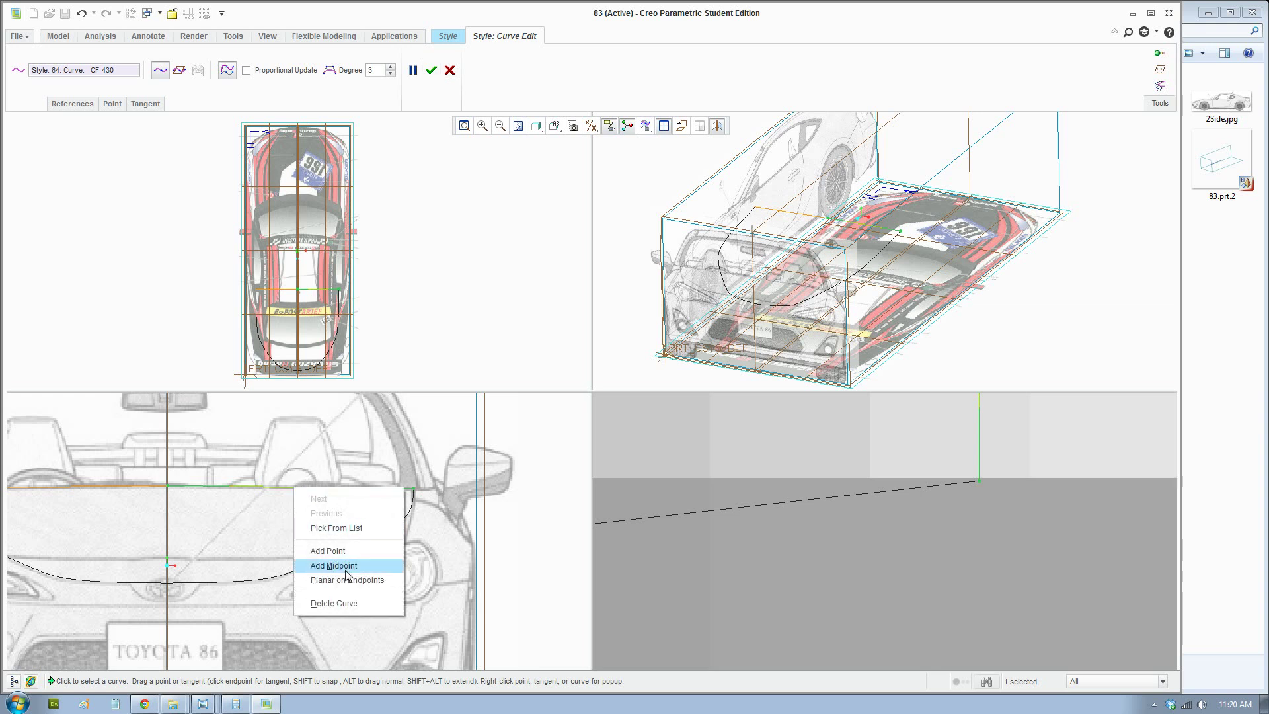
{"action": "left_click", "coordinate": [324, 550]}
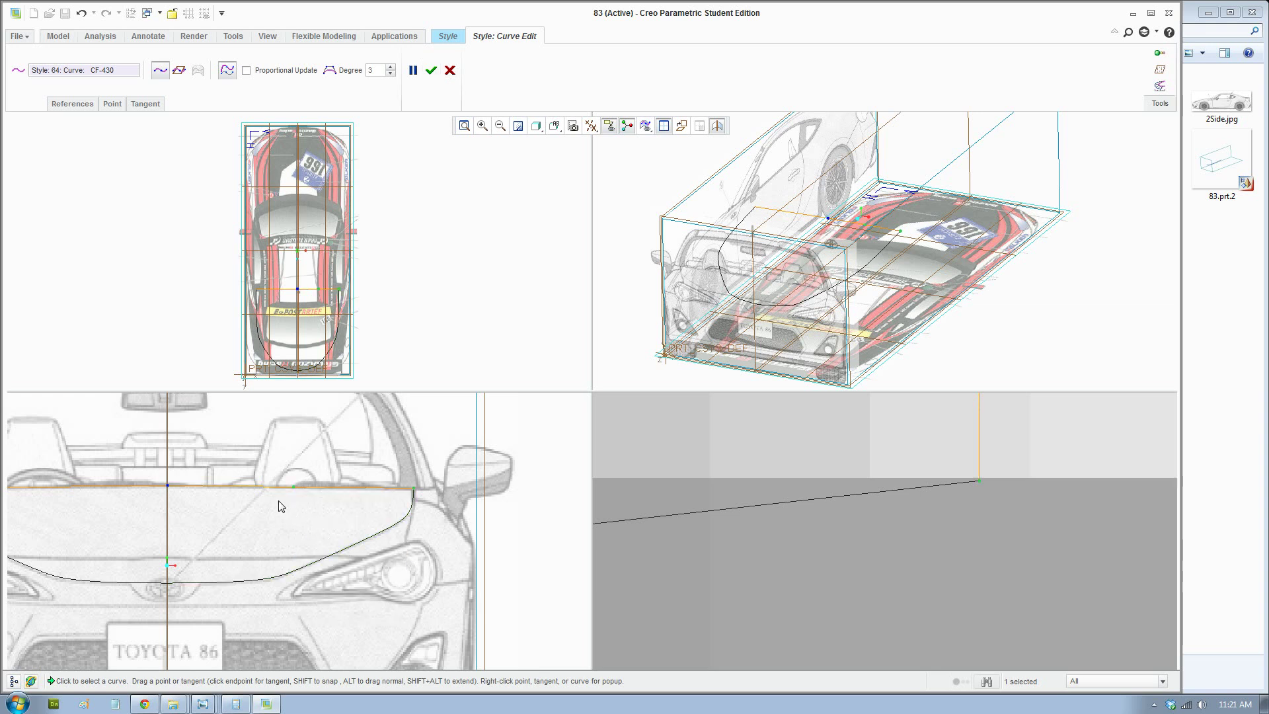
{"action": "left_click", "coordinate": [169, 486]}
{"action": "left_click_drag", "start_coordinate": [168, 485], "coordinate": [169, 477]}
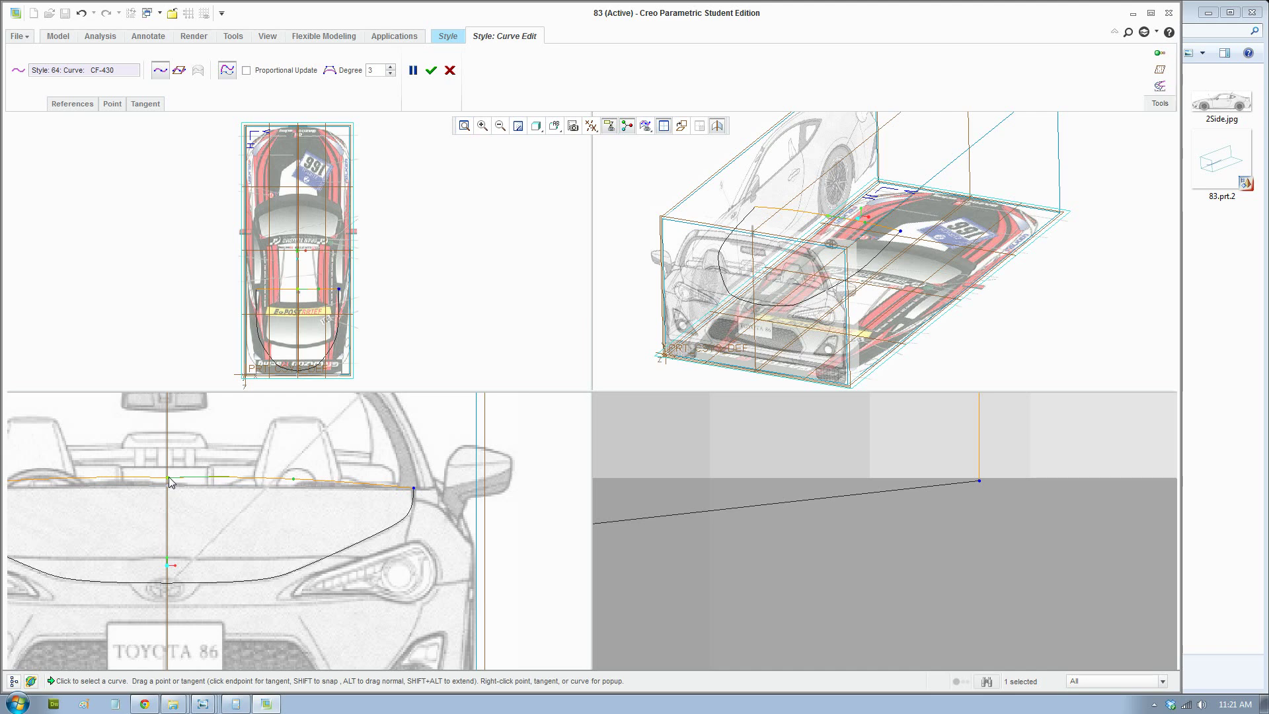
Lower the centre end point of the windscreen-base curve slightly in the front view and finish editing the curve
{"action": "scroll", "coordinate": [235, 503], "scroll_direction": "down", "scroll_amount": 3}
{"action": "scroll", "coordinate": [236, 503], "scroll_direction": "up", "scroll_amount": 2}
{"action": "middle_click_drag", "start_coordinate": [261, 496], "coordinate": [239, 493], "text": "shift"}
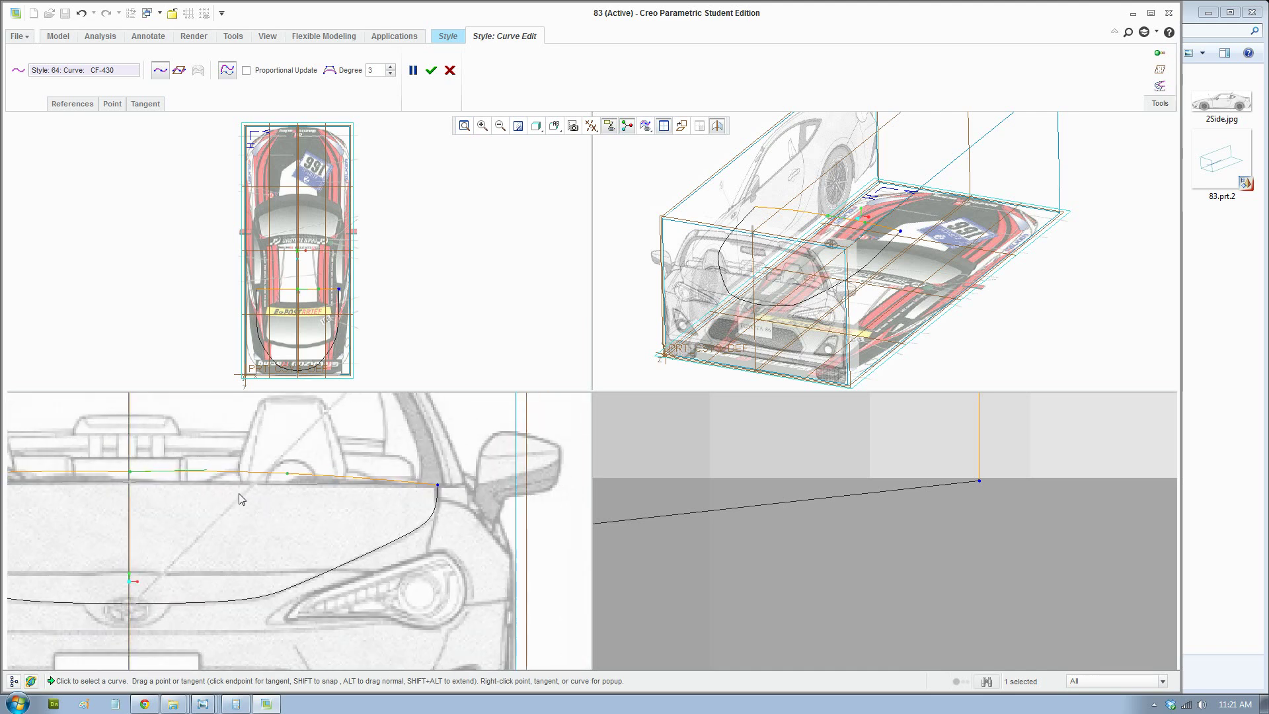
{"action": "left_click_drag", "start_coordinate": [199, 470], "coordinate": [200, 473]}
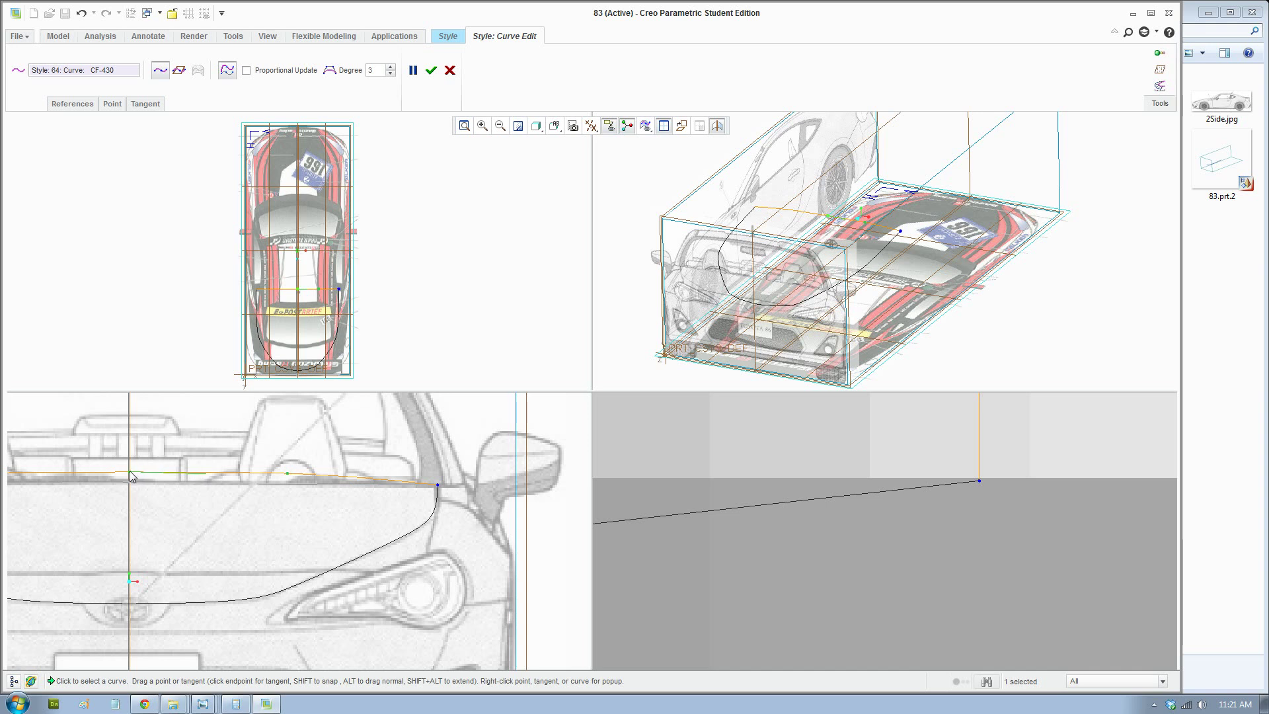
{"action": "left_click_drag", "start_coordinate": [130, 475], "coordinate": [136, 482]}
{"action": "scroll", "coordinate": [681, 527], "scroll_direction": "up", "scroll_amount": 3}
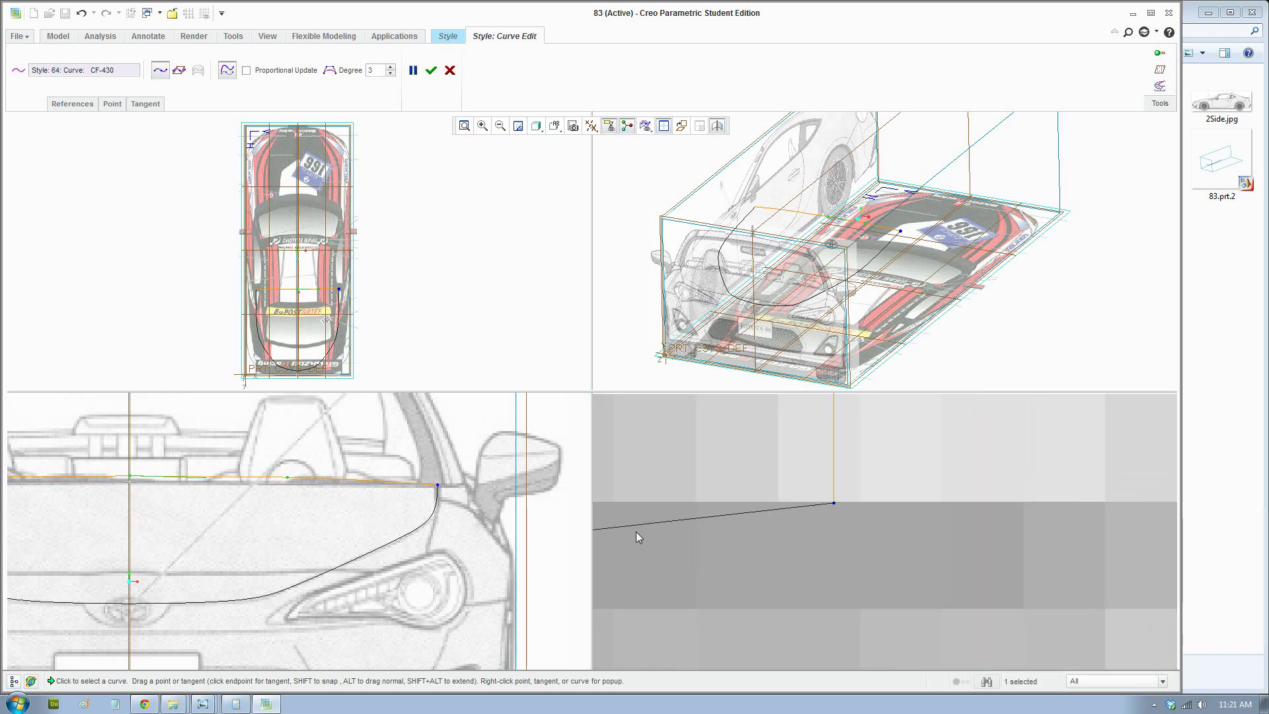
{"action": "scroll", "coordinate": [974, 562], "scroll_direction": "down", "scroll_amount": 5}
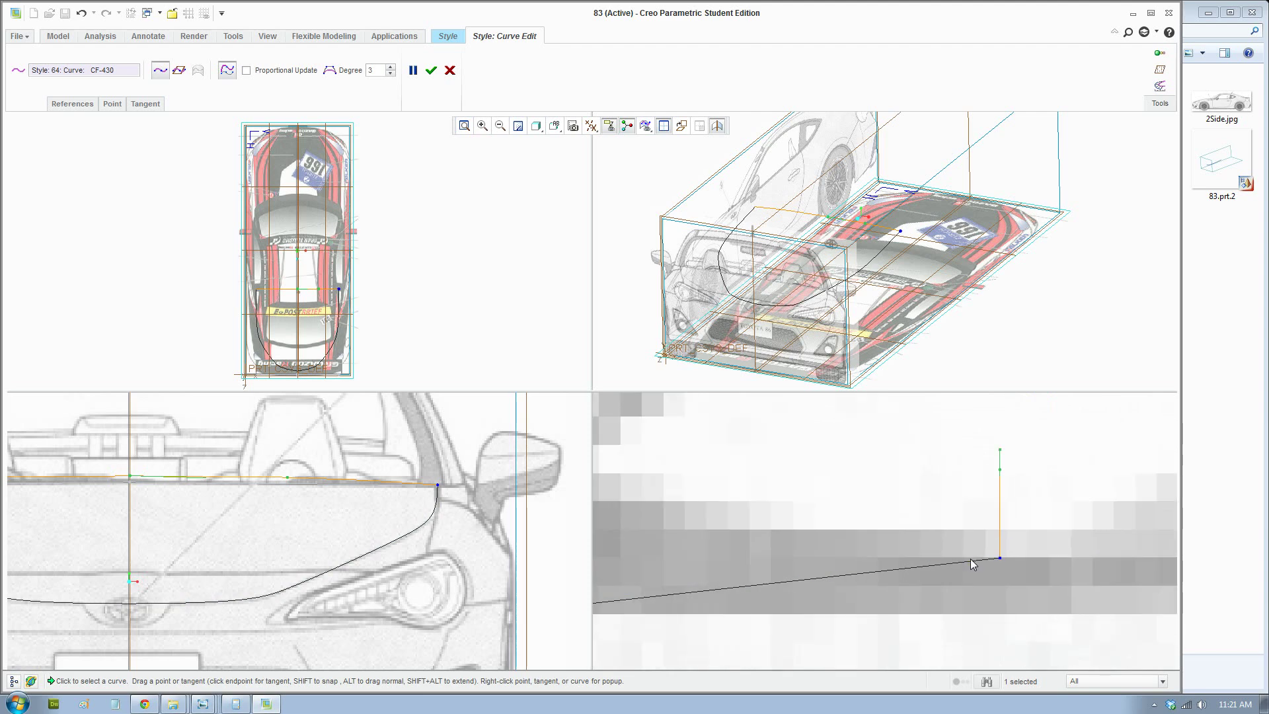
{"action": "left_click", "coordinate": [431, 70]}
Examine how the hood and windscreen-base curves fit the blueprints in the perspective and side views
{"action": "scroll", "coordinate": [862, 249], "scroll_direction": "down", "scroll_amount": 2}
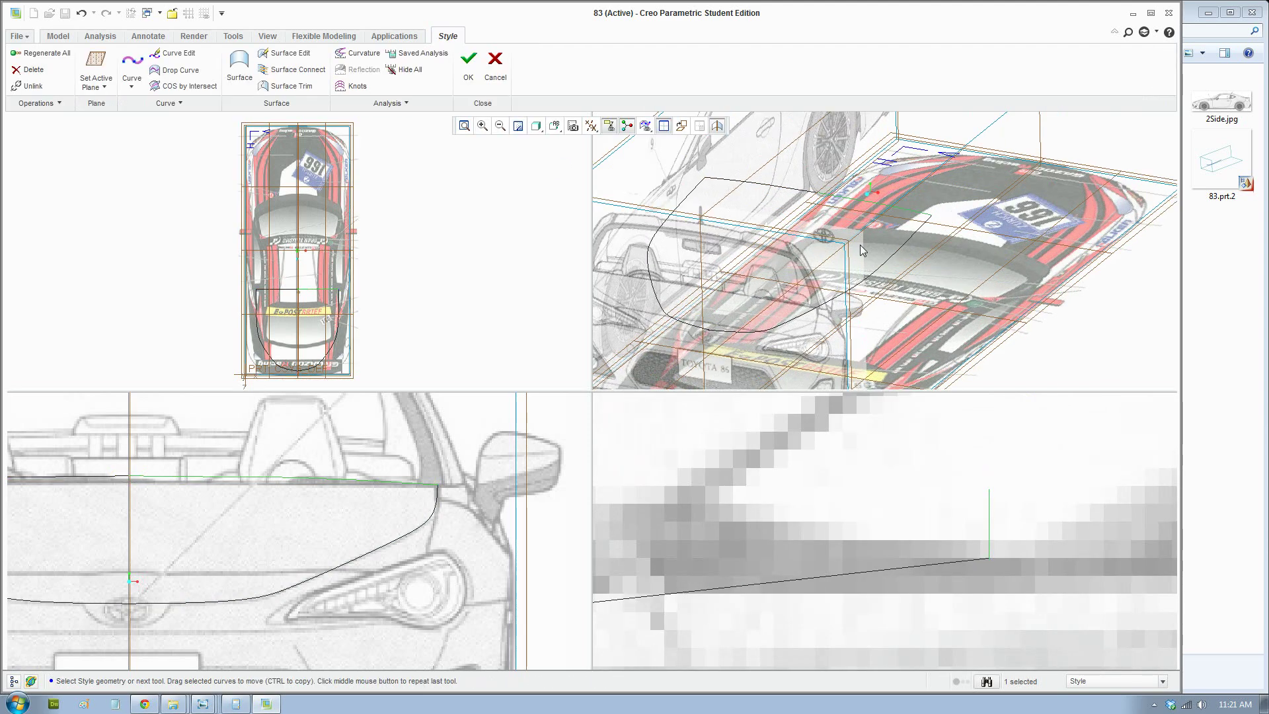
{"action": "left_click", "coordinate": [906, 237]}
{"action": "left_click", "coordinate": [886, 206]}
{"action": "scroll", "coordinate": [737, 496], "scroll_direction": "up", "scroll_amount": 3}
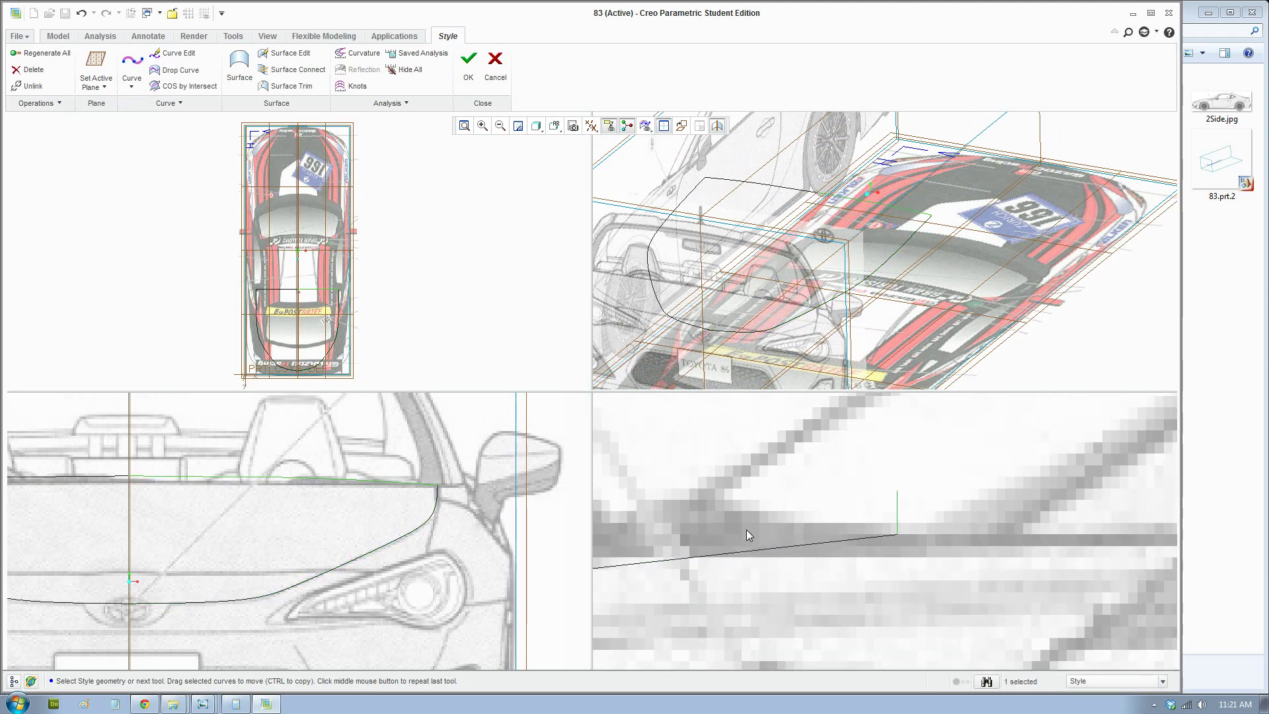
{"action": "middle_click_drag", "start_coordinate": [747, 533], "coordinate": [1017, 450], "text": "shift"}
{"action": "scroll", "coordinate": [1012, 463], "scroll_direction": "up", "scroll_amount": 4}
{"action": "scroll", "coordinate": [847, 504], "scroll_direction": "up", "scroll_amount": 3}
{"action": "scroll", "coordinate": [813, 535], "scroll_direction": "up", "scroll_amount": 5}
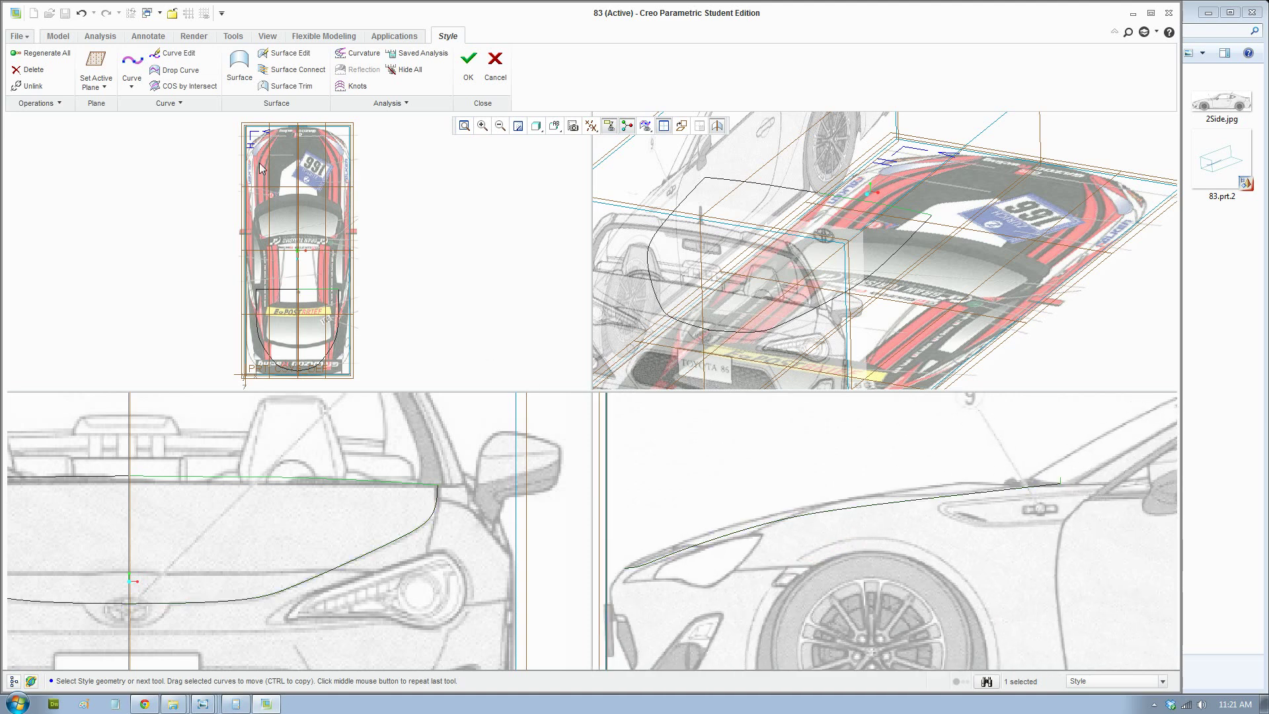
Create a degree 3 free curve in the side view from the windscreen-base centre end to the front tip of the hood
{"action": "left_click", "coordinate": [132, 66]}
{"action": "scroll", "coordinate": [1062, 487], "scroll_direction": "down", "scroll_amount": 3}
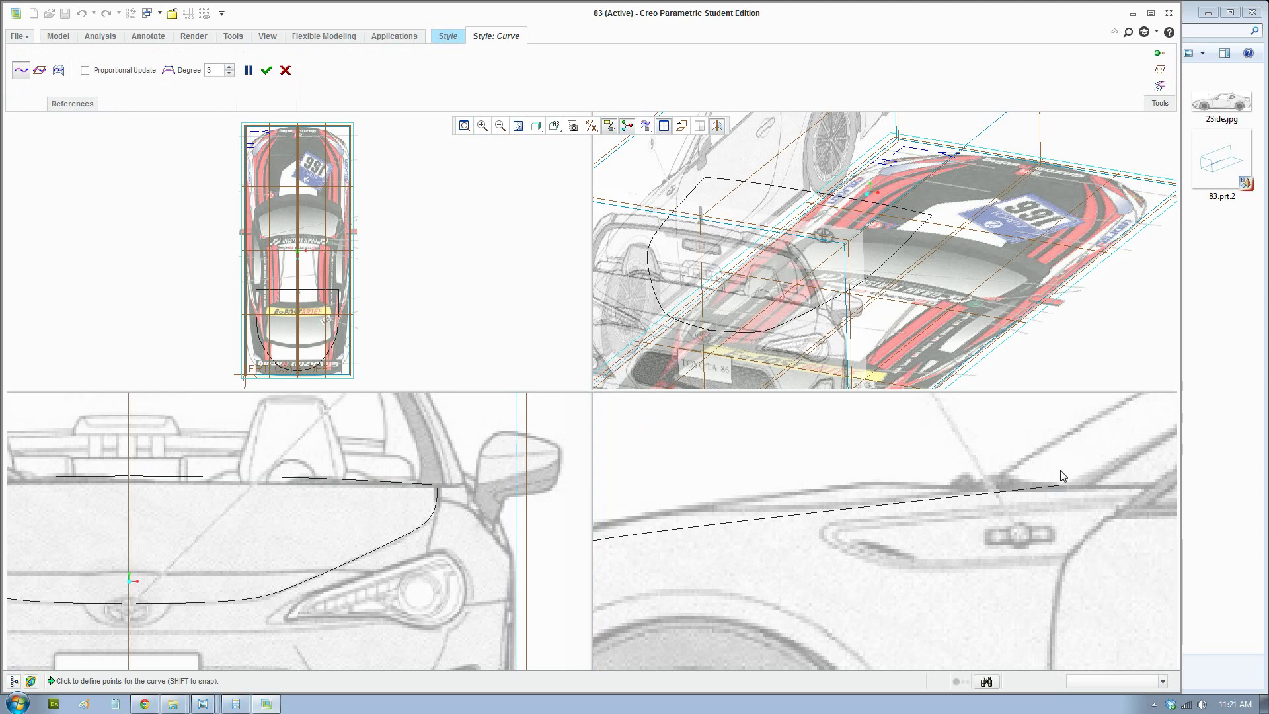
{"action": "scroll", "coordinate": [1062, 486], "scroll_direction": "down", "scroll_amount": 2}
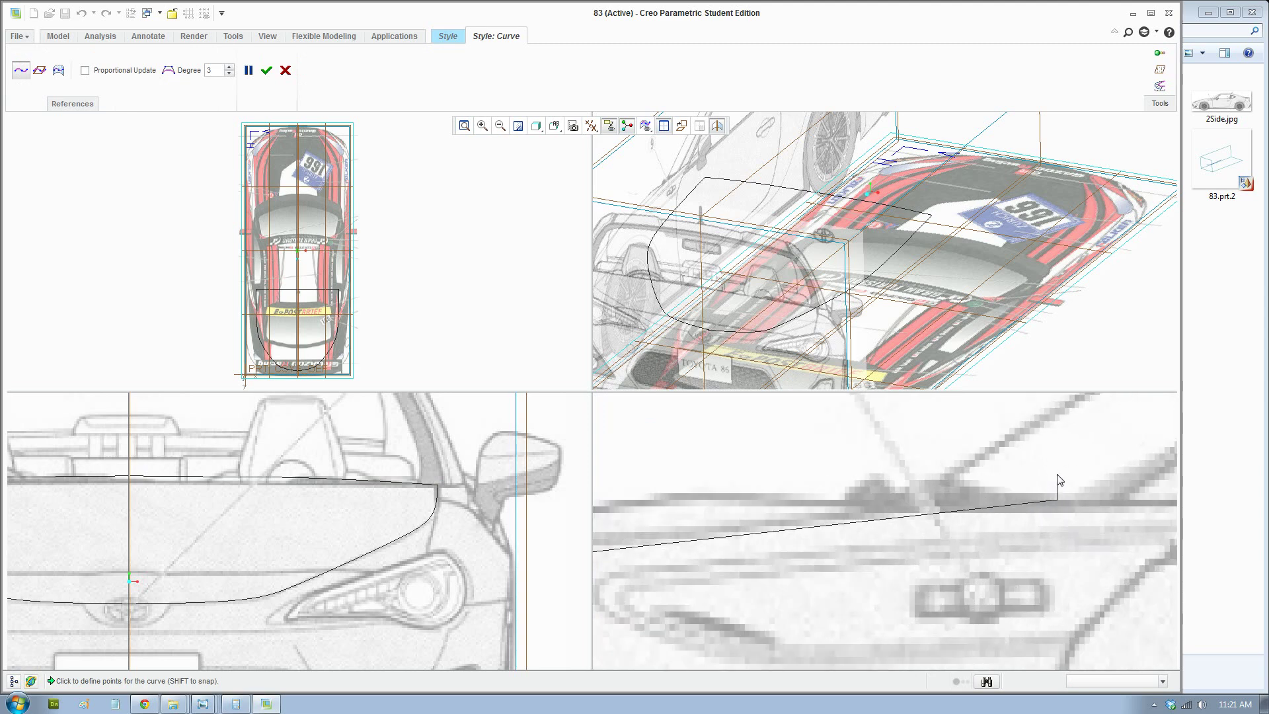
{"action": "left_click", "coordinate": [1058, 476]}
{"action": "scroll", "coordinate": [859, 519], "scroll_direction": "up", "scroll_amount": 5}
{"action": "middle_click_drag", "start_coordinate": [739, 547], "coordinate": [971, 533], "text": "shift"}
{"action": "scroll", "coordinate": [711, 577], "scroll_direction": "up", "scroll_amount": 2}
{"action": "scroll", "coordinate": [704, 579], "scroll_direction": "down", "scroll_amount": 2}
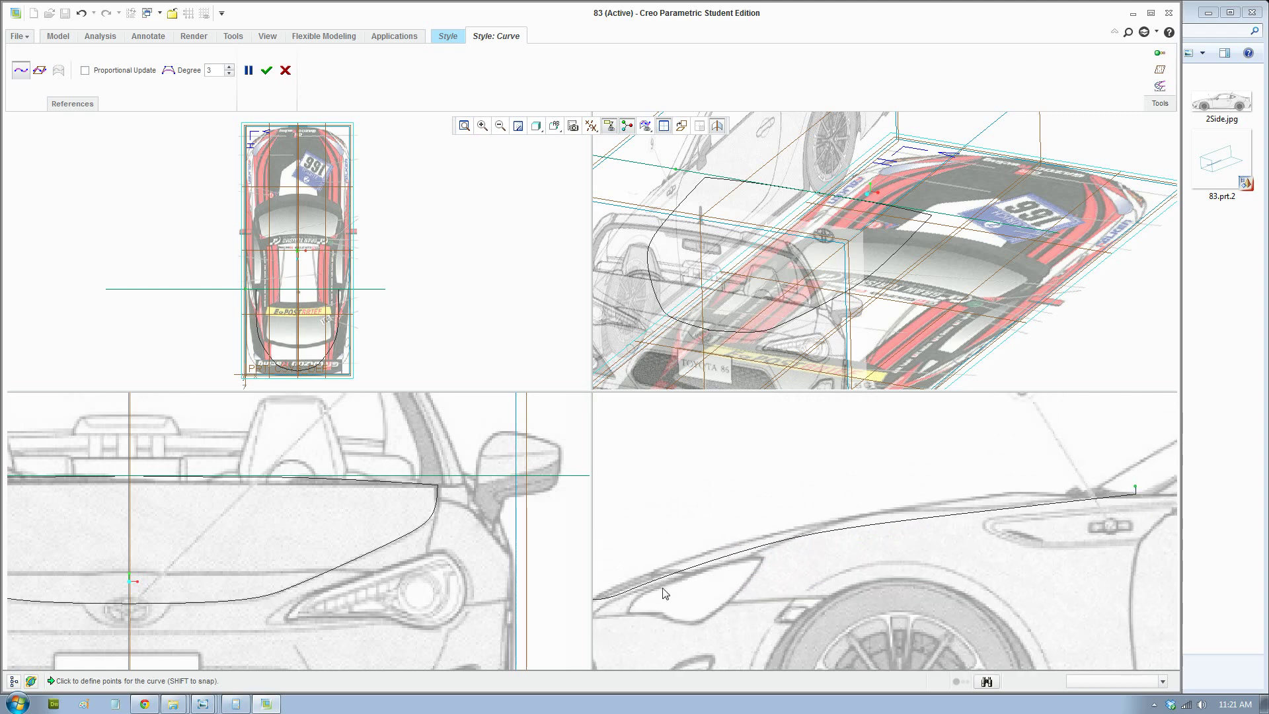
{"action": "middle_click_drag", "start_coordinate": [698, 569], "coordinate": [722, 551], "text": "shift"}
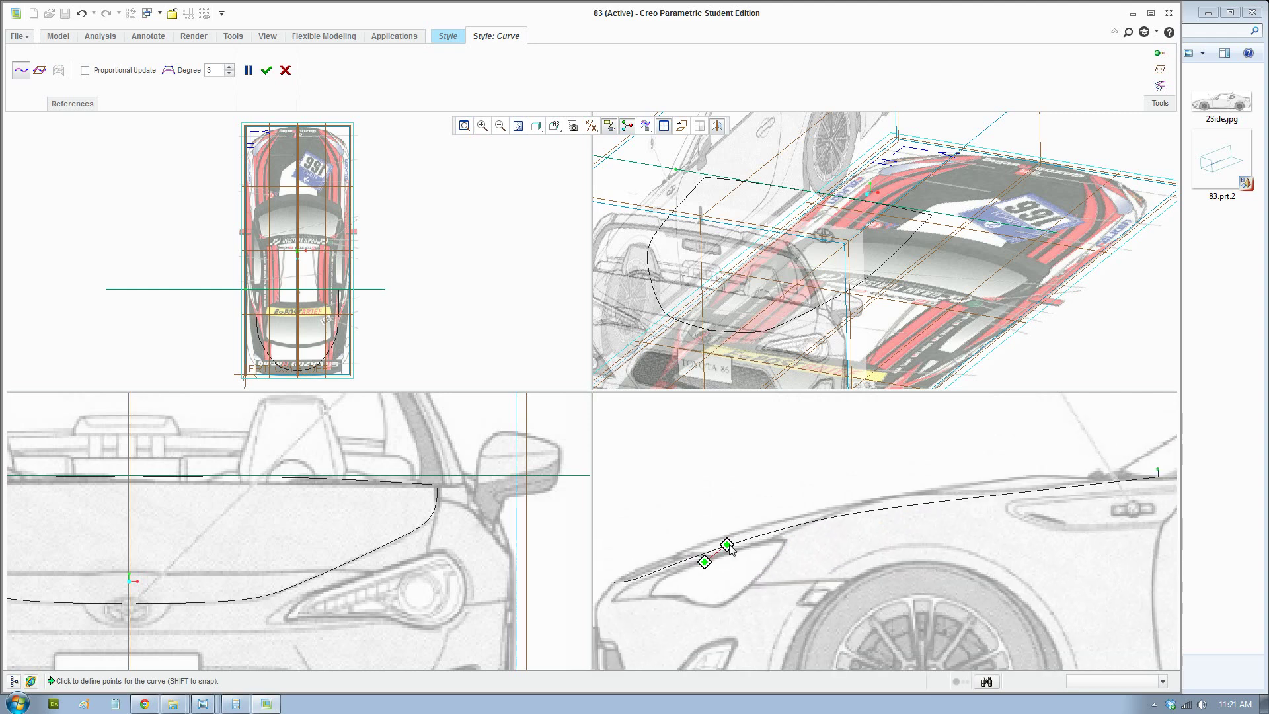
{"action": "left_click", "coordinate": [618, 587]}
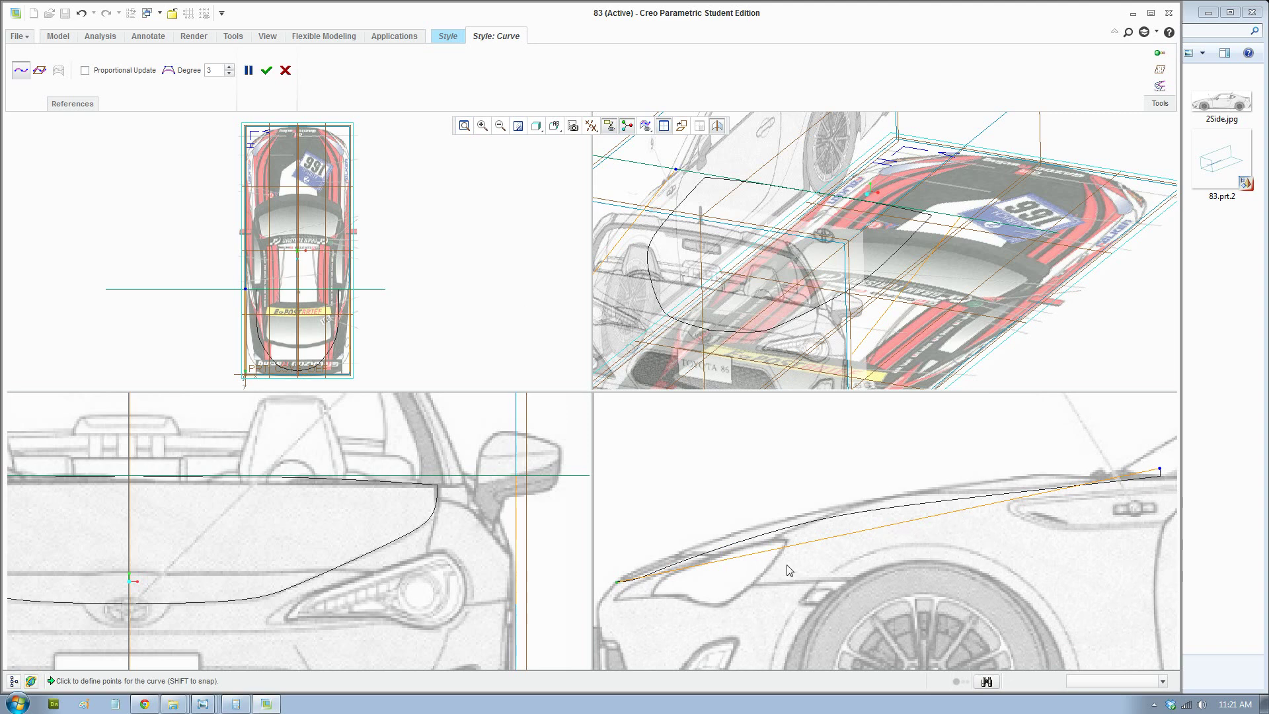
{"action": "left_click", "coordinate": [266, 70]}
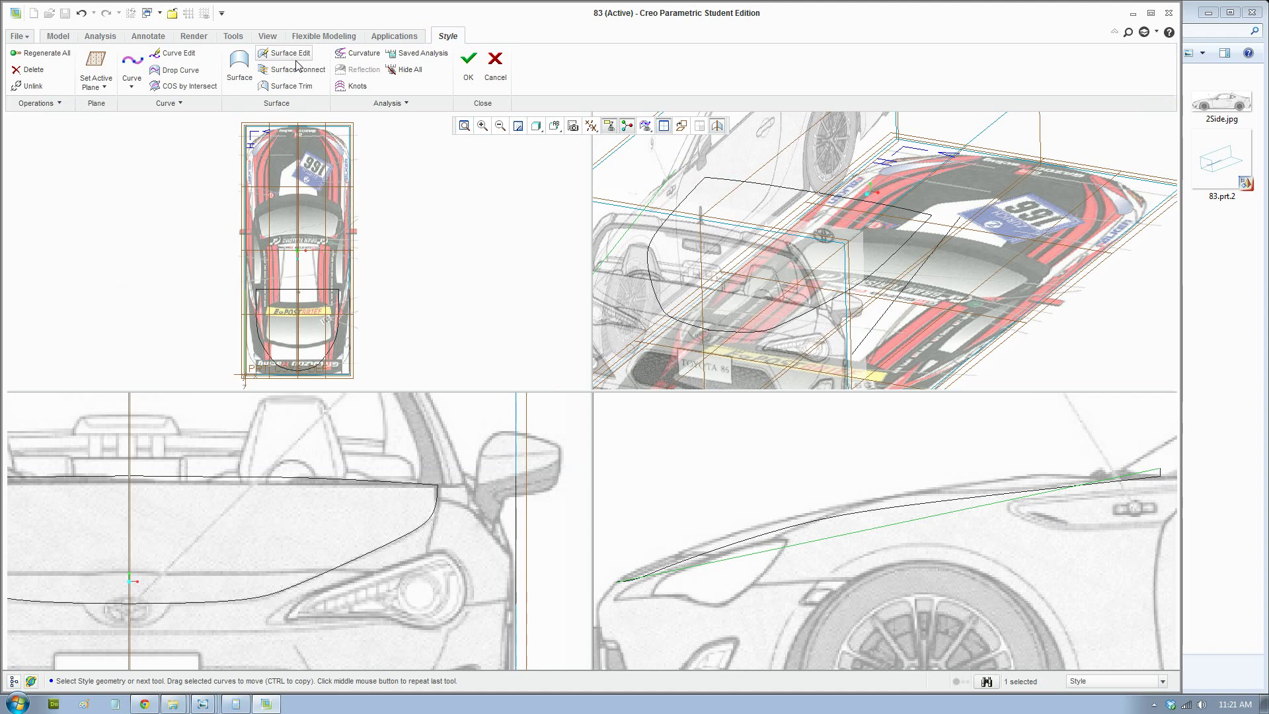
Edit the new side-view curve, add a point midway along it and switch the curve to control point editing
{"action": "left_click", "coordinate": [296, 58]}
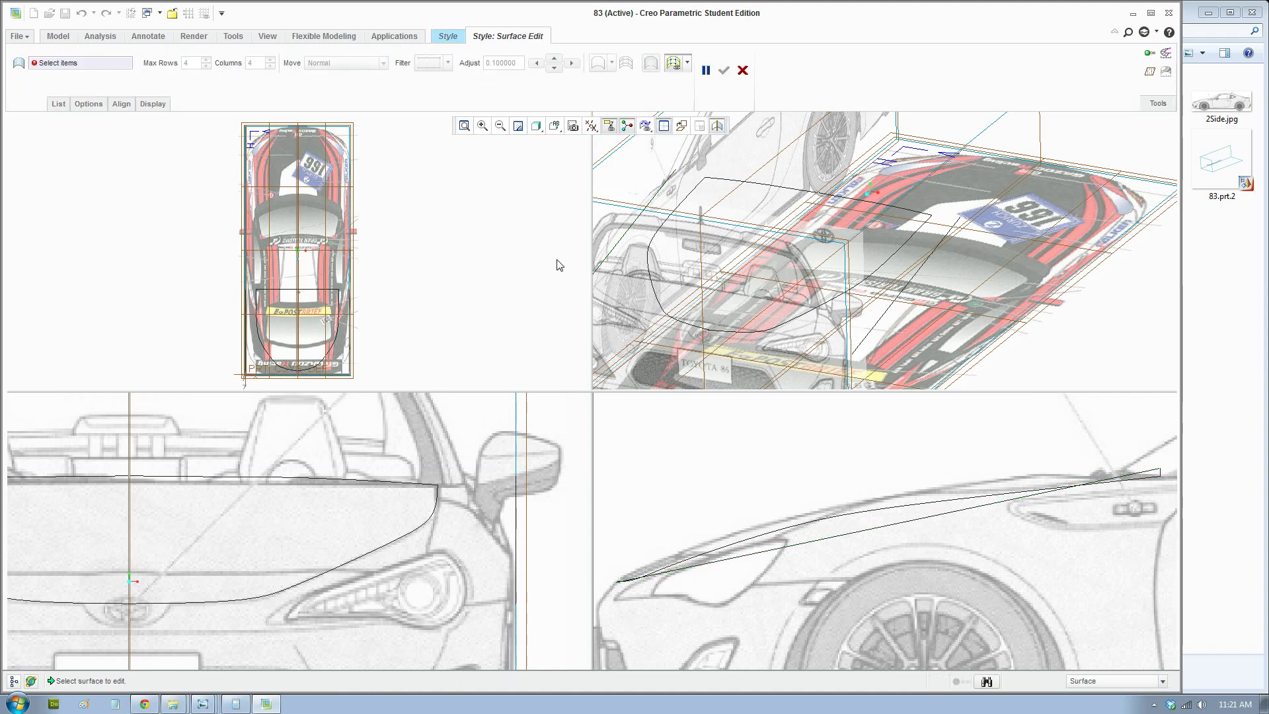
{"action": "left_click", "coordinate": [742, 70]}
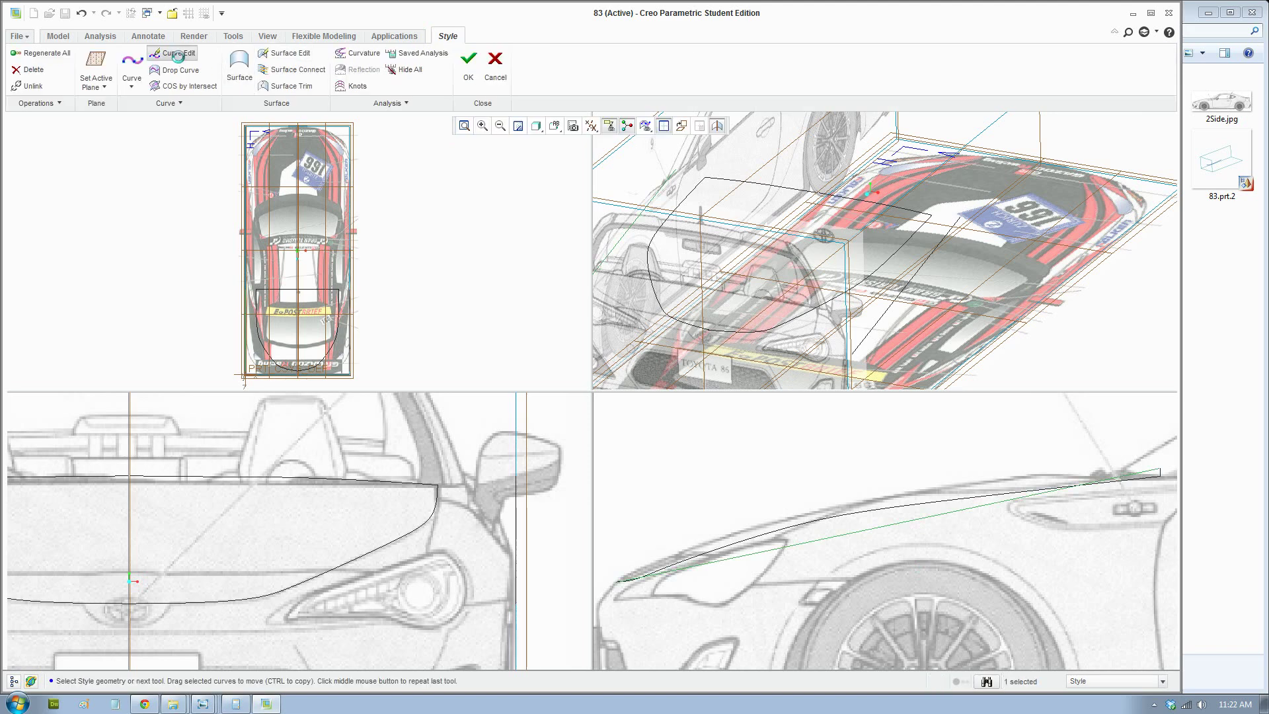
{"action": "left_click", "coordinate": [177, 55]}
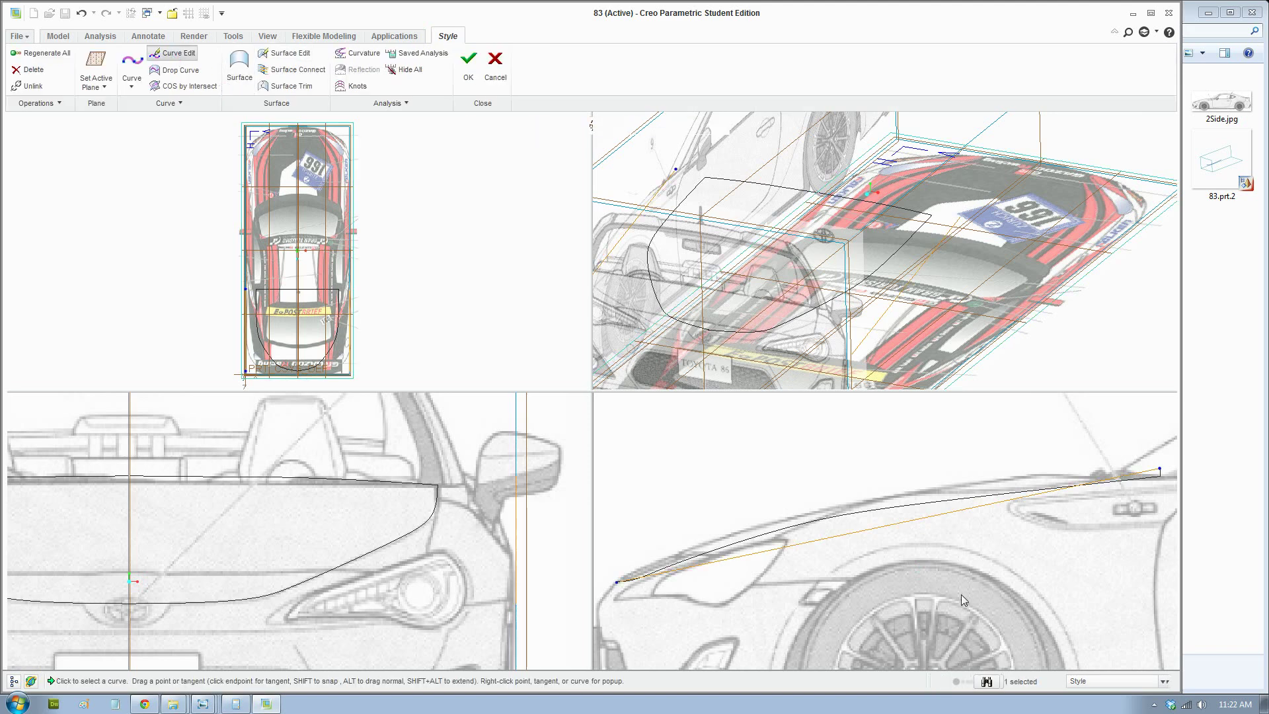
{"action": "right_click", "coordinate": [888, 532]}
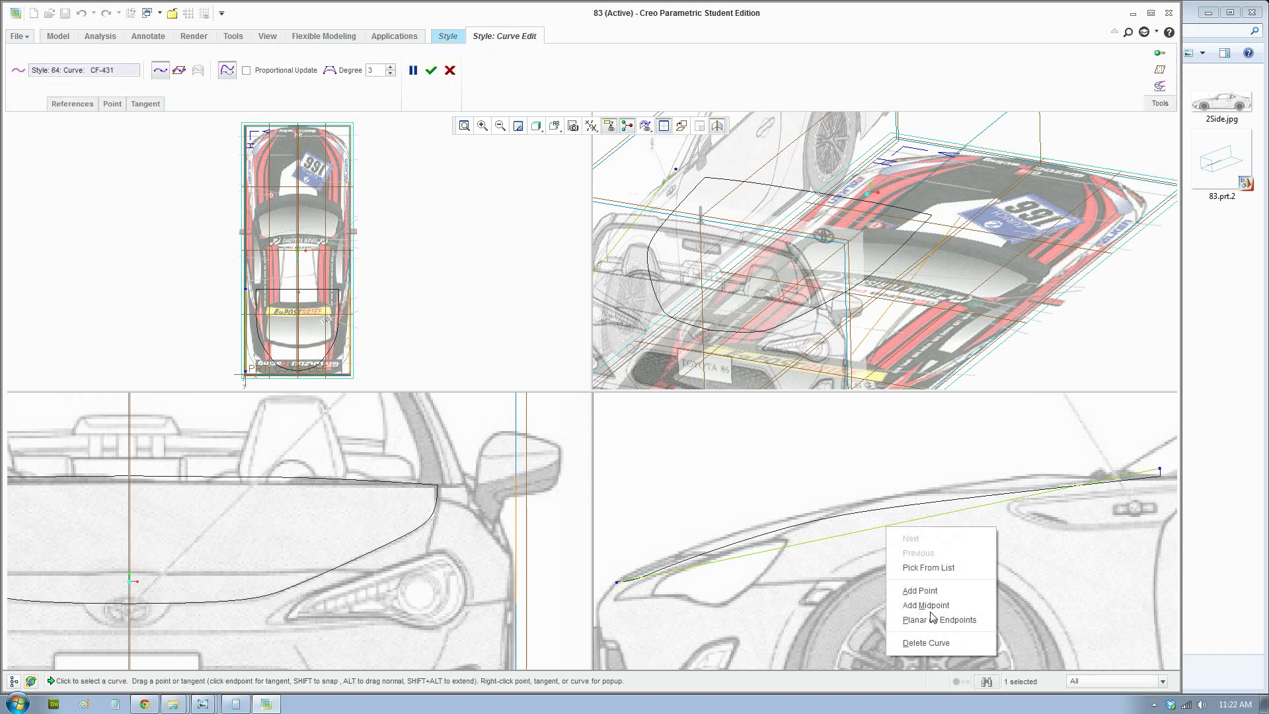
{"action": "left_click", "coordinate": [893, 566]}
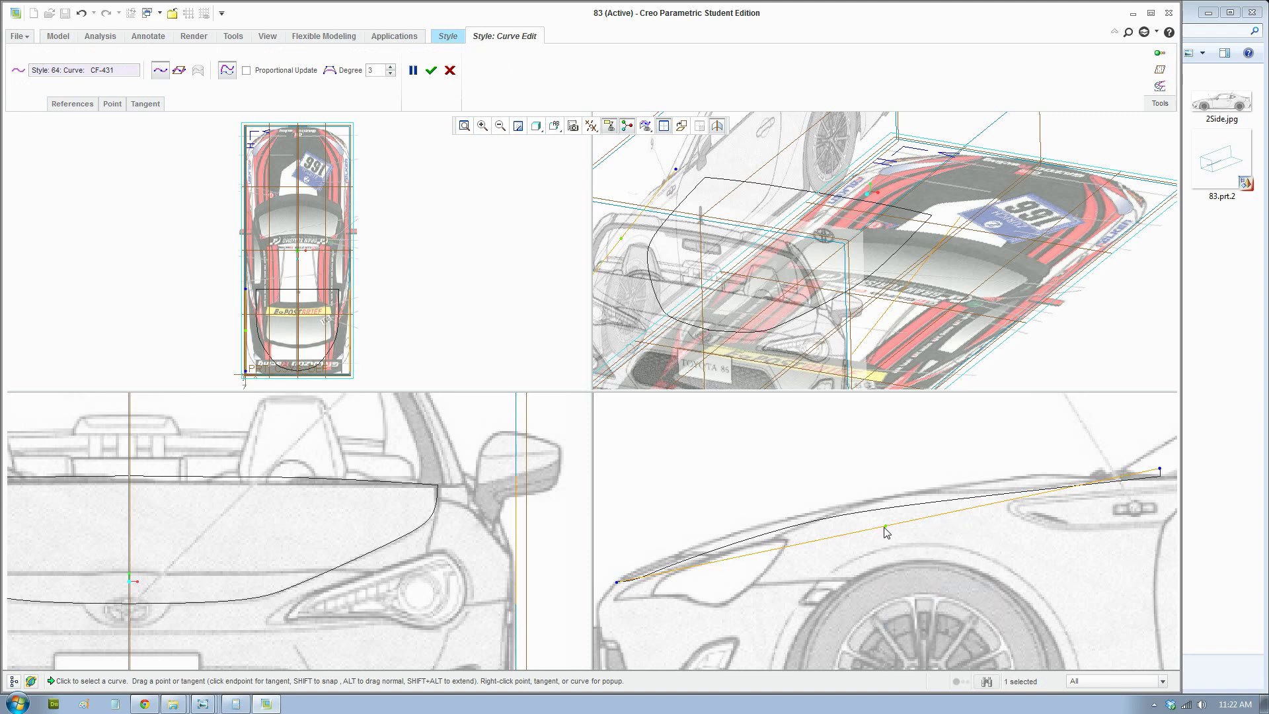
{"action": "left_click", "coordinate": [330, 70]}
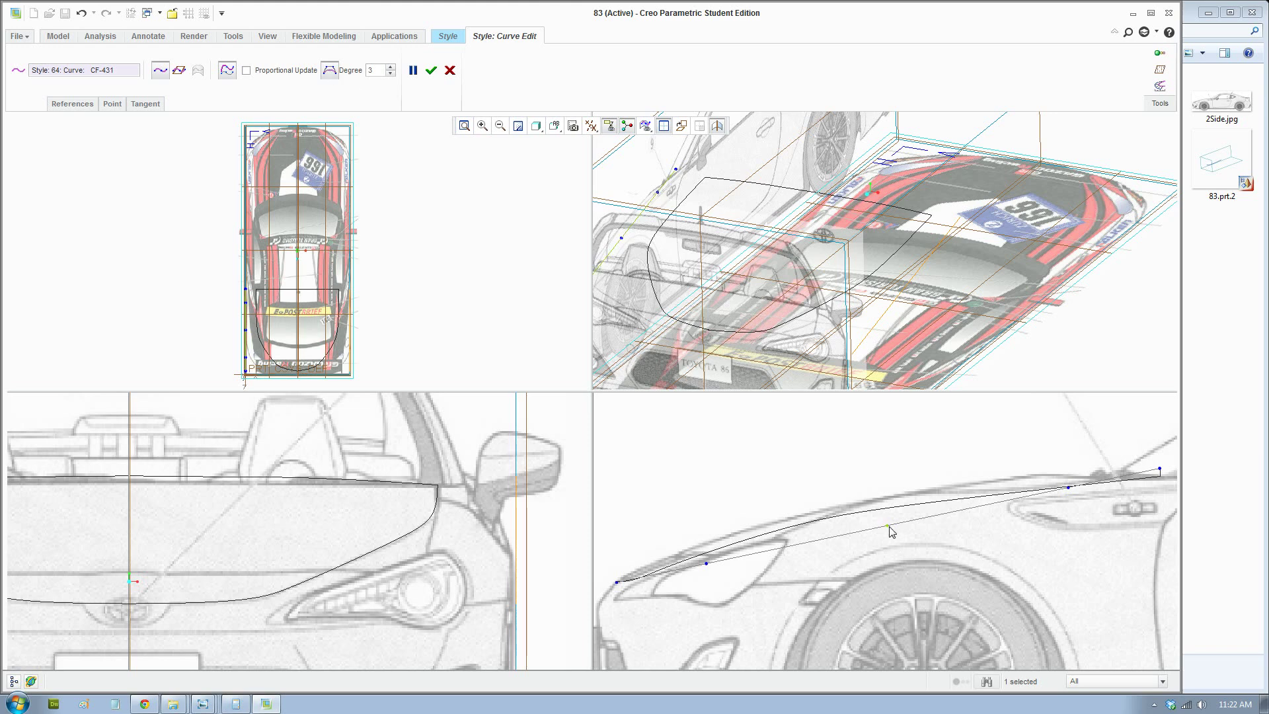
Delete the added middle point and raise the two inner control points so the curve follows the hood's upper line in the side view
{"action": "left_click_drag", "start_coordinate": [889, 527], "coordinate": [874, 477]}
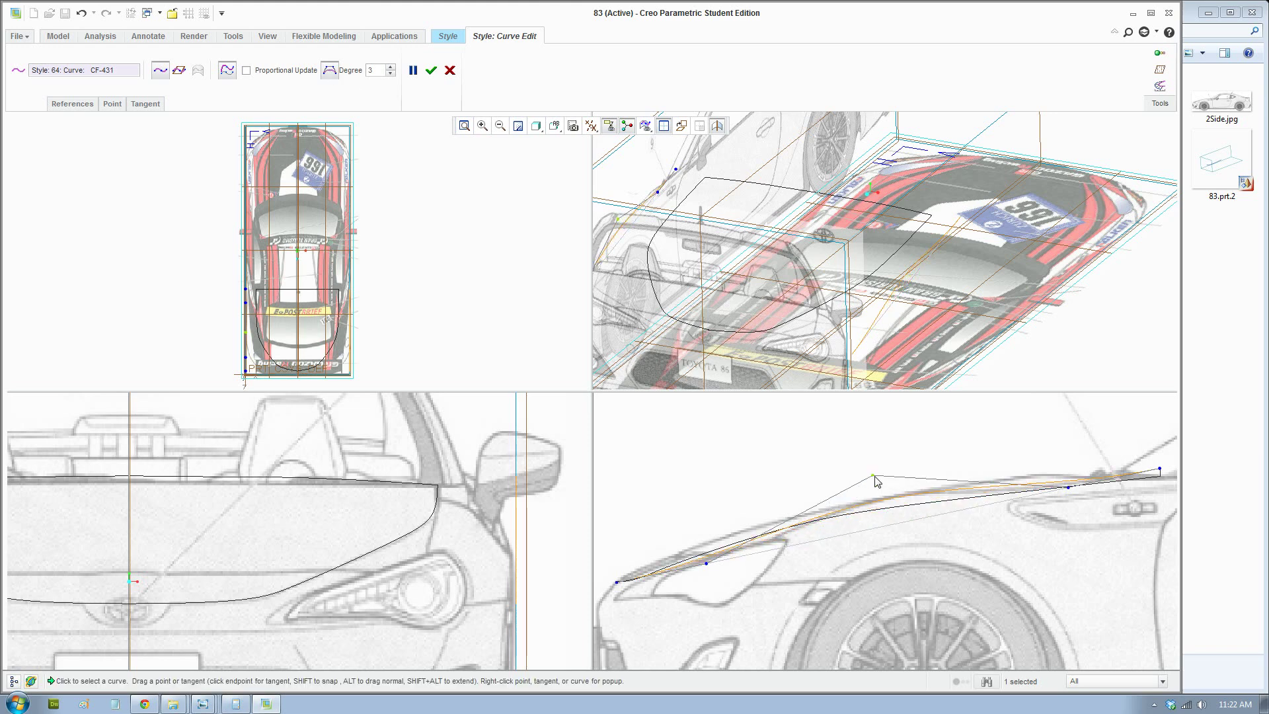
{"action": "right_click", "coordinate": [875, 477]}
{"action": "left_click", "coordinate": [924, 539]}
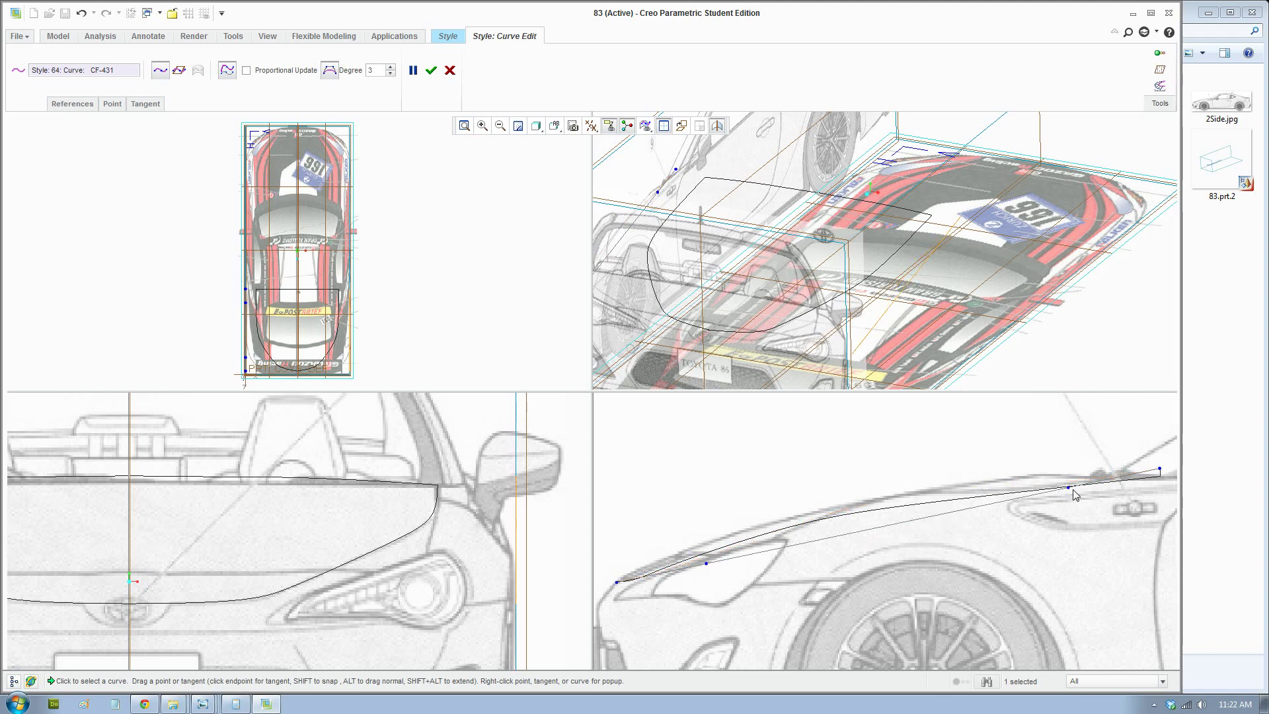
{"action": "left_click_drag", "start_coordinate": [1071, 489], "coordinate": [940, 474]}
{"action": "left_click_drag", "start_coordinate": [707, 564], "coordinate": [693, 539]}
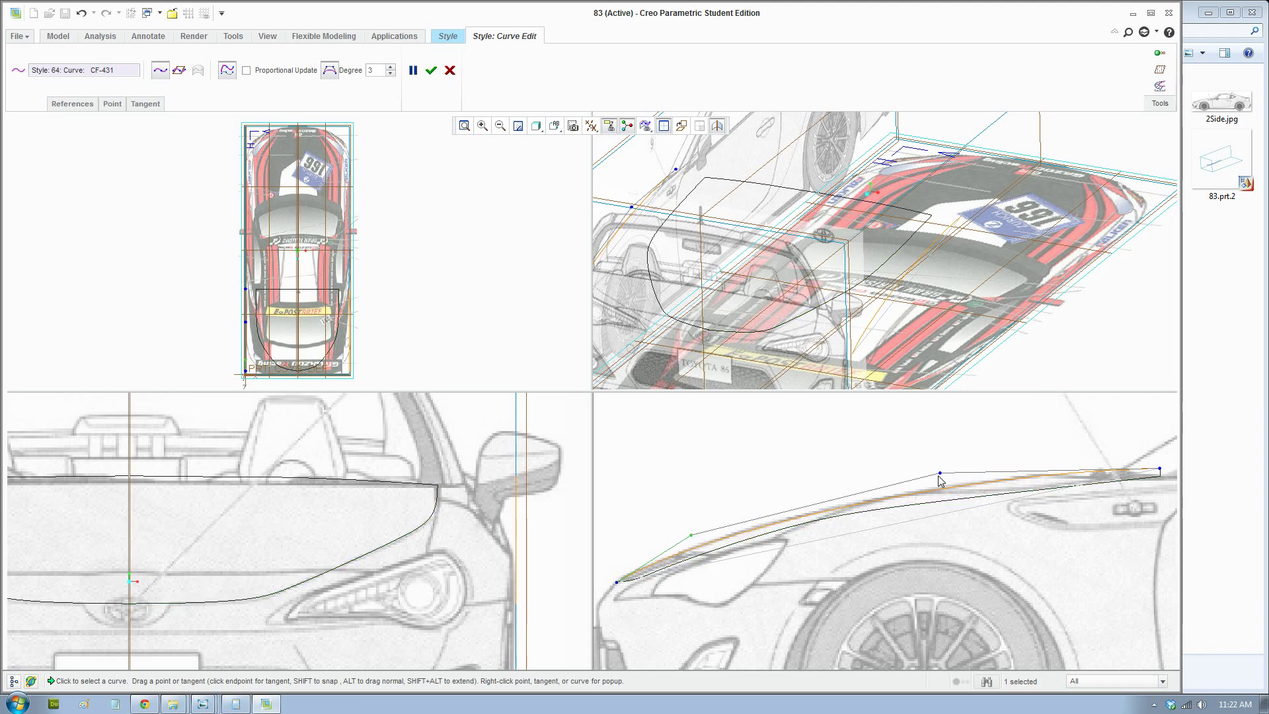
{"action": "left_click_drag", "start_coordinate": [941, 473], "coordinate": [942, 471]}
Move the whole hood profile curve from the outer side plane across to the centre of the car in the front view
{"action": "scroll", "coordinate": [510, 584], "scroll_direction": "down", "scroll_amount": 4}
{"action": "scroll", "coordinate": [335, 602], "scroll_direction": "up", "scroll_amount": 2}
{"action": "scroll", "coordinate": [334, 595], "scroll_direction": "down", "scroll_amount": 2}
{"action": "middle_click_drag", "start_coordinate": [394, 592], "coordinate": [278, 596], "text": "shift"}
{"action": "scroll", "coordinate": [278, 596], "scroll_direction": "up", "scroll_amount": 1}
{"action": "middle_click_drag", "start_coordinate": [388, 567], "coordinate": [297, 561], "text": "shift"}
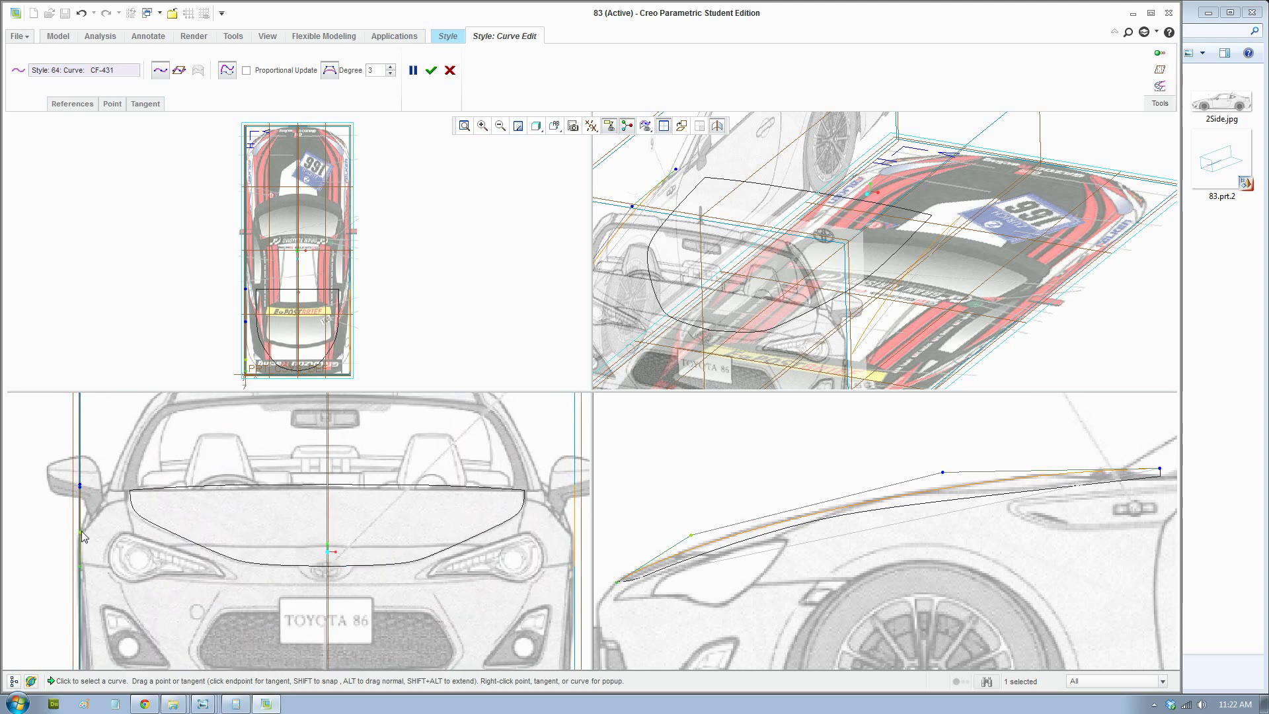
{"action": "left_click", "coordinate": [79, 485], "text": "ctrl"}
{"action": "left_click_drag", "start_coordinate": [82, 566], "coordinate": [320, 590], "text": "alt"}
Align the hood profile curve precisely with the centre datum plane in the front view
{"action": "scroll", "coordinate": [319, 590], "scroll_direction": "up", "scroll_amount": 10}
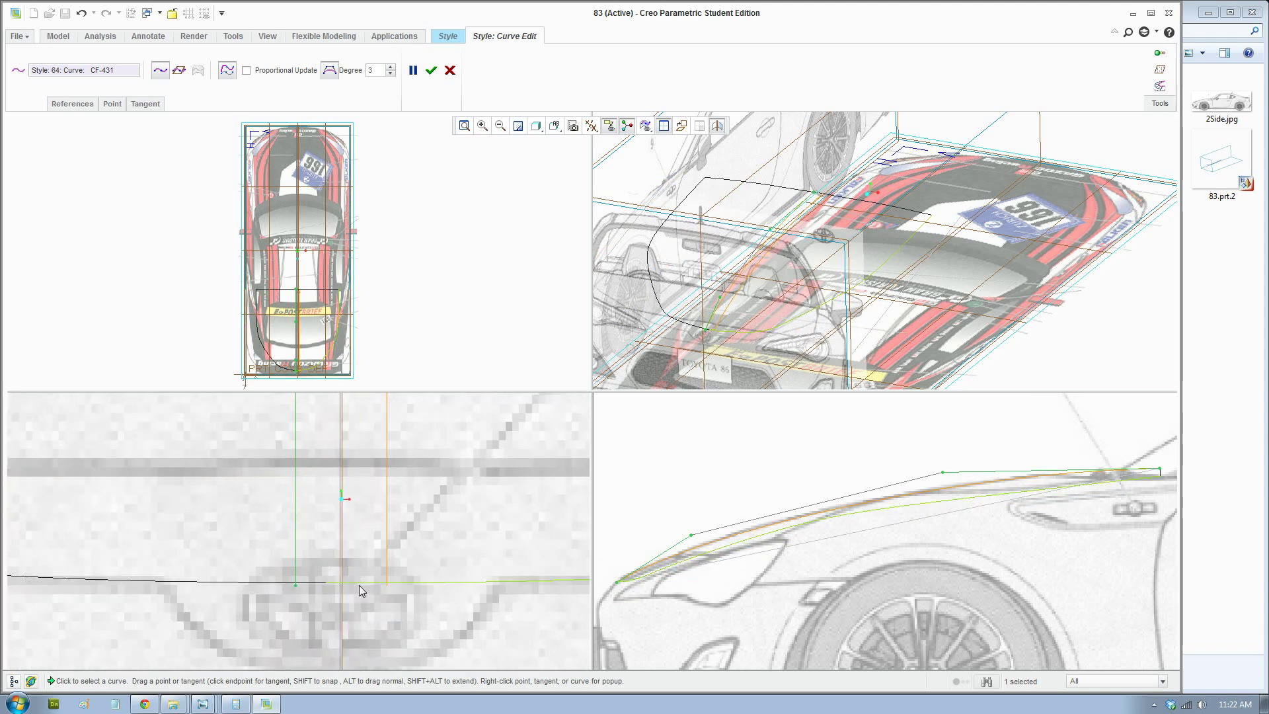
{"action": "left_click_drag", "start_coordinate": [297, 586], "coordinate": [343, 590]}
{"action": "scroll", "coordinate": [343, 589], "scroll_direction": "up", "scroll_amount": 5}
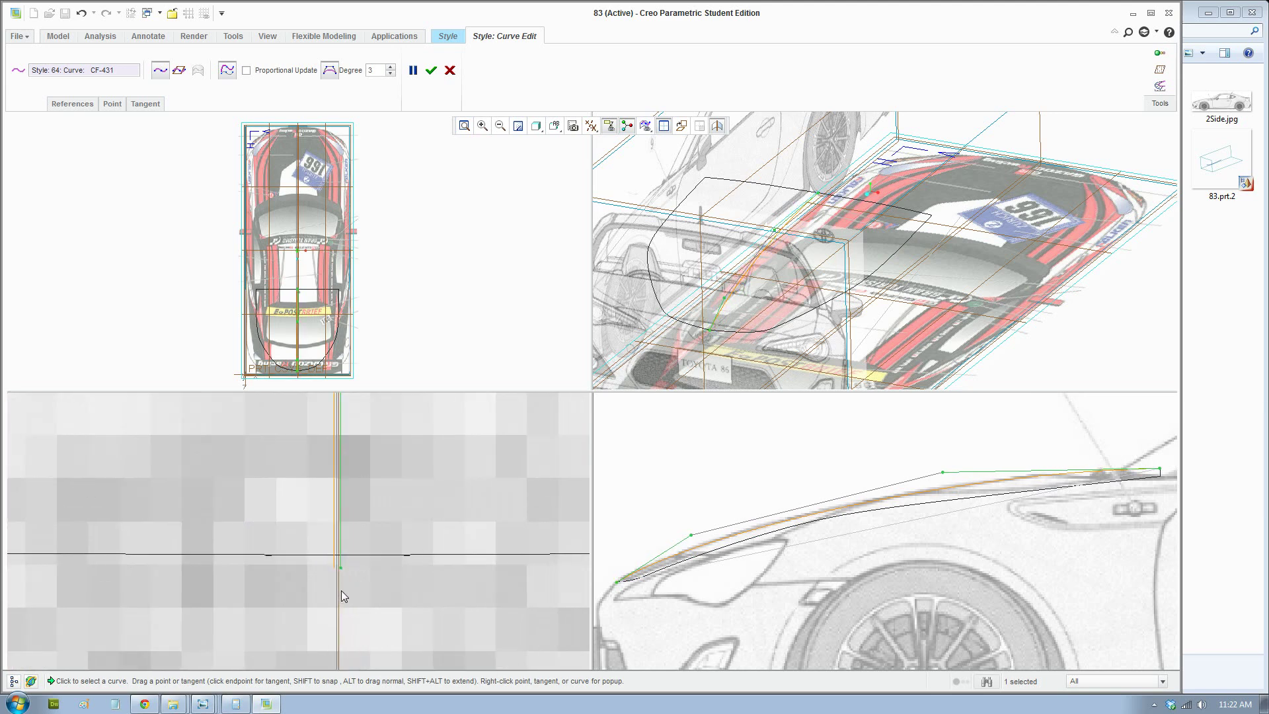
{"action": "left_click_drag", "start_coordinate": [346, 553], "coordinate": [340, 554]}
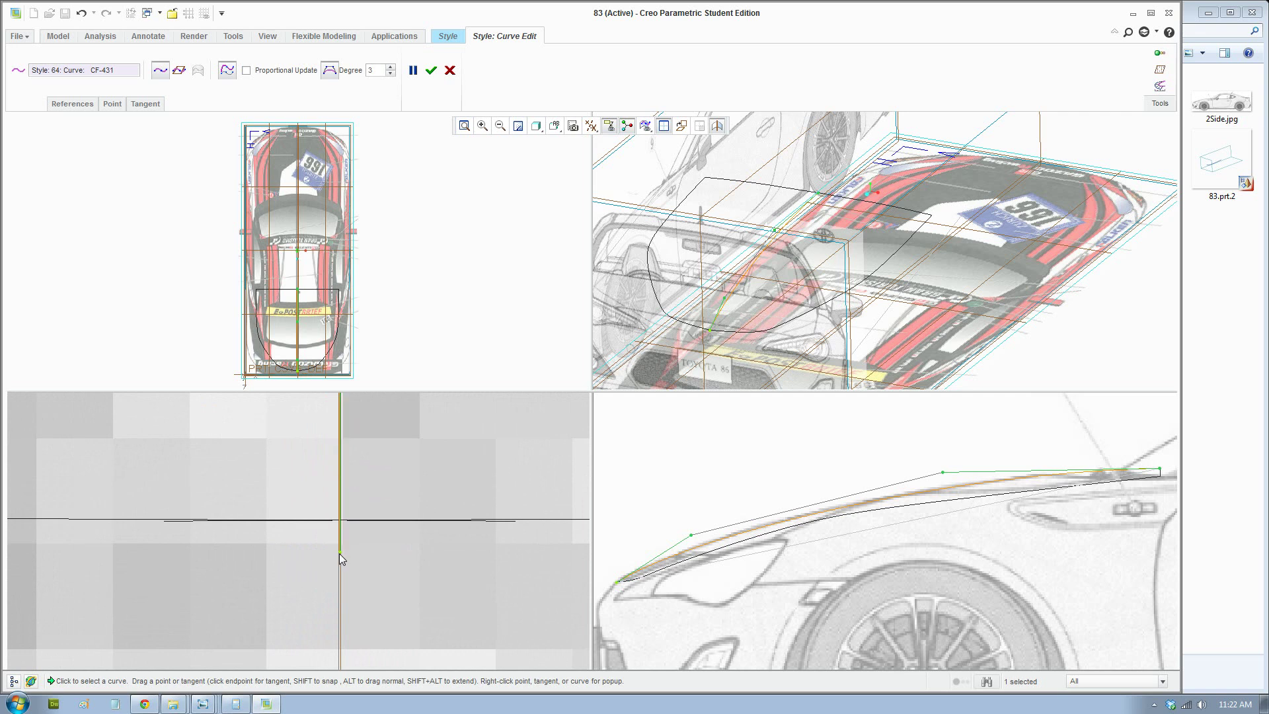
Move the hood outline curve's front end point onto the centre plane in the front view
{"action": "left_click", "coordinate": [516, 518]}
{"action": "left_click", "coordinate": [164, 522]}
{"action": "left_click_drag", "start_coordinate": [165, 521], "coordinate": [300, 531]}
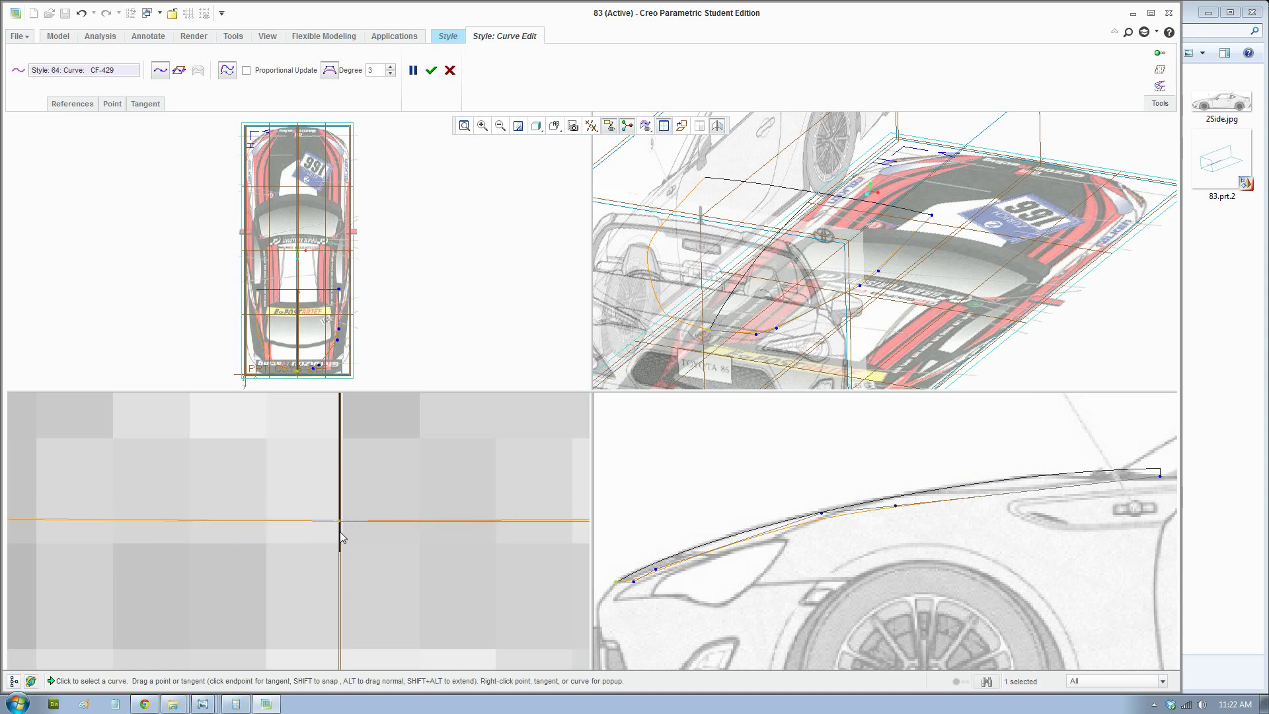
Move the windscreen-base curve's centre end point onto the centre plane in the front view and finish editing the curves
{"action": "scroll", "coordinate": [351, 533], "scroll_direction": "down", "scroll_amount": 5}
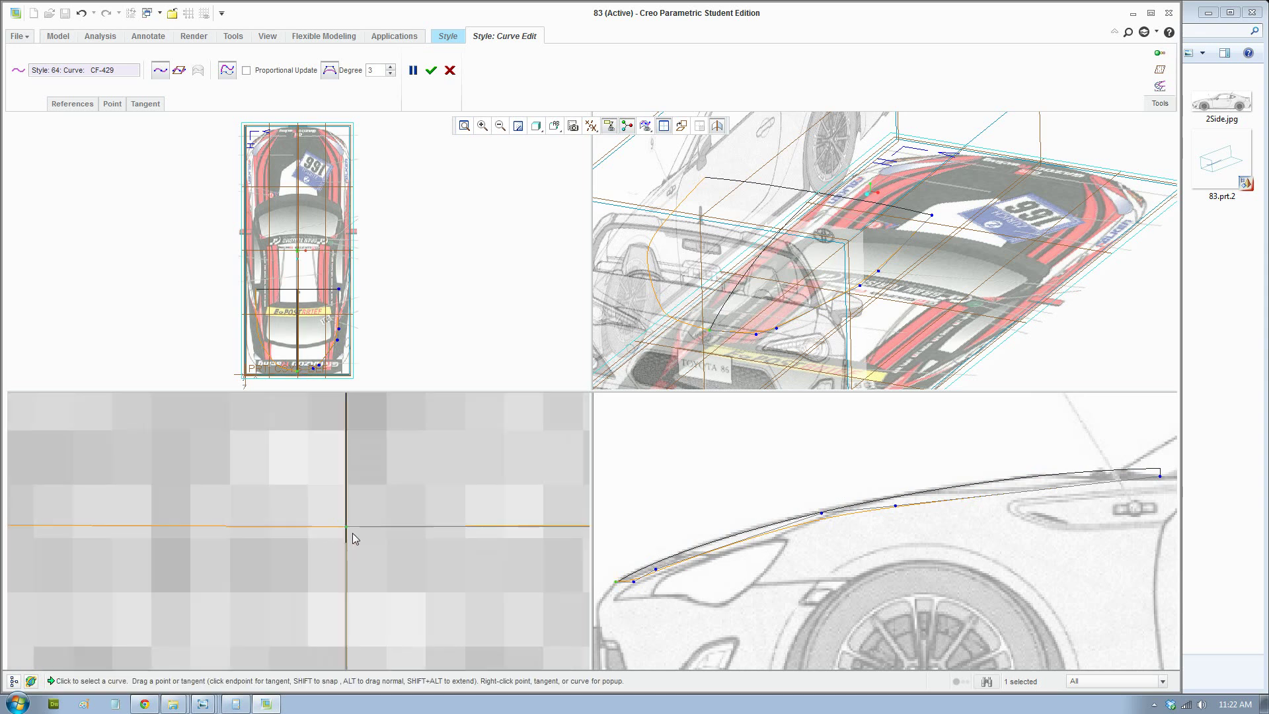
{"action": "scroll", "coordinate": [388, 576], "scroll_direction": "down", "scroll_amount": 4}
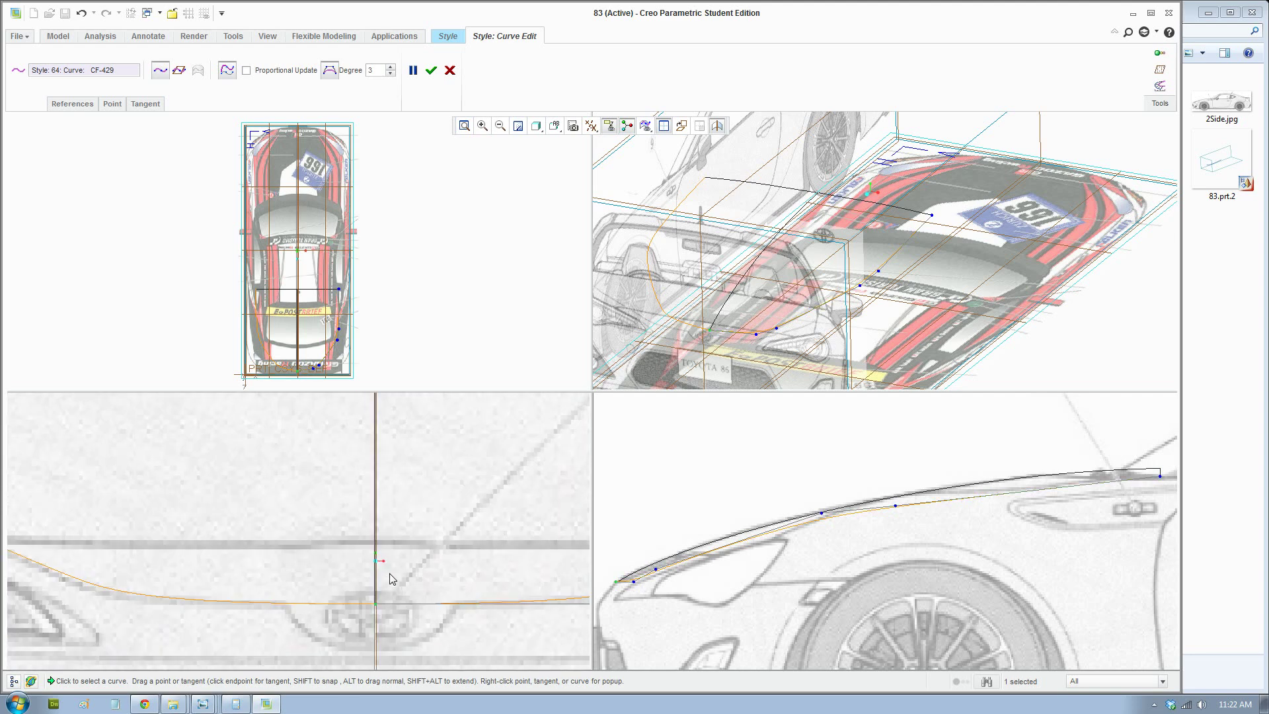
{"action": "scroll", "coordinate": [406, 548], "scroll_direction": "down", "scroll_amount": 2}
{"action": "scroll", "coordinate": [406, 486], "scroll_direction": "up", "scroll_amount": 5}
{"action": "left_click", "coordinate": [381, 449]}
{"action": "scroll", "coordinate": [380, 449], "scroll_direction": "up", "scroll_amount": 4}
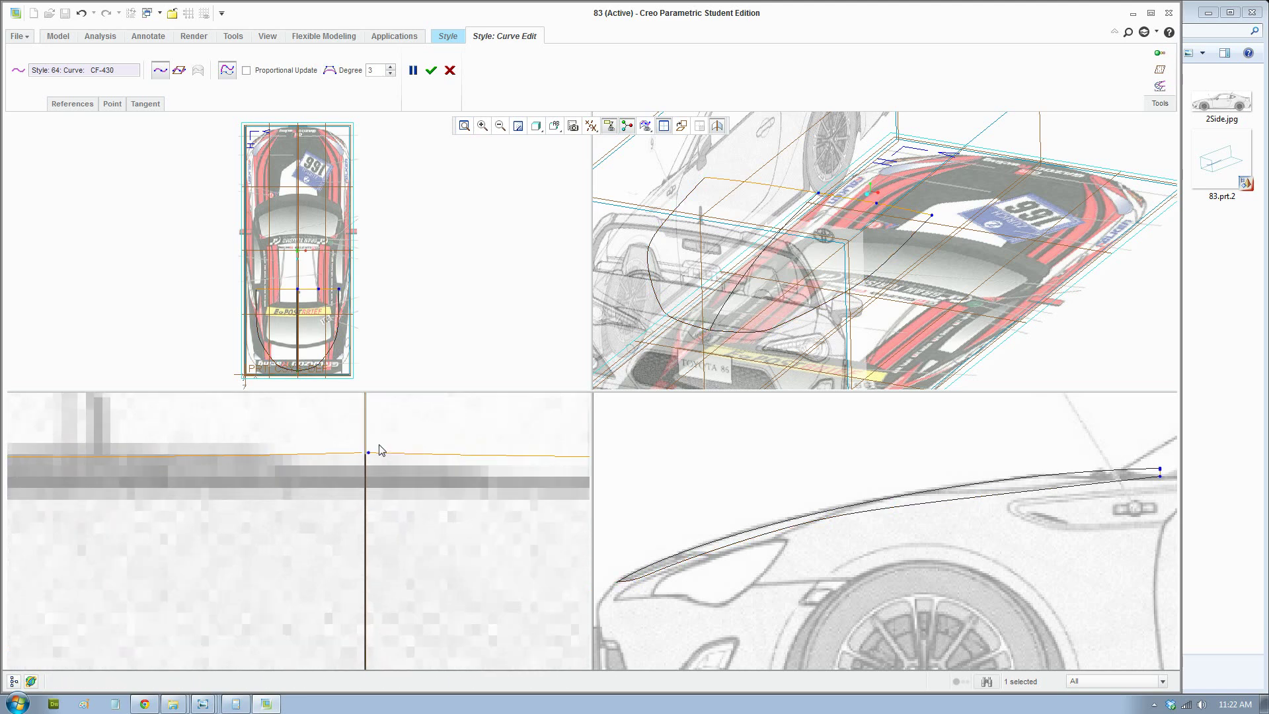
{"action": "scroll", "coordinate": [361, 464], "scroll_direction": "up", "scroll_amount": 2}
{"action": "scroll", "coordinate": [358, 463], "scroll_direction": "up", "scroll_amount": 2}
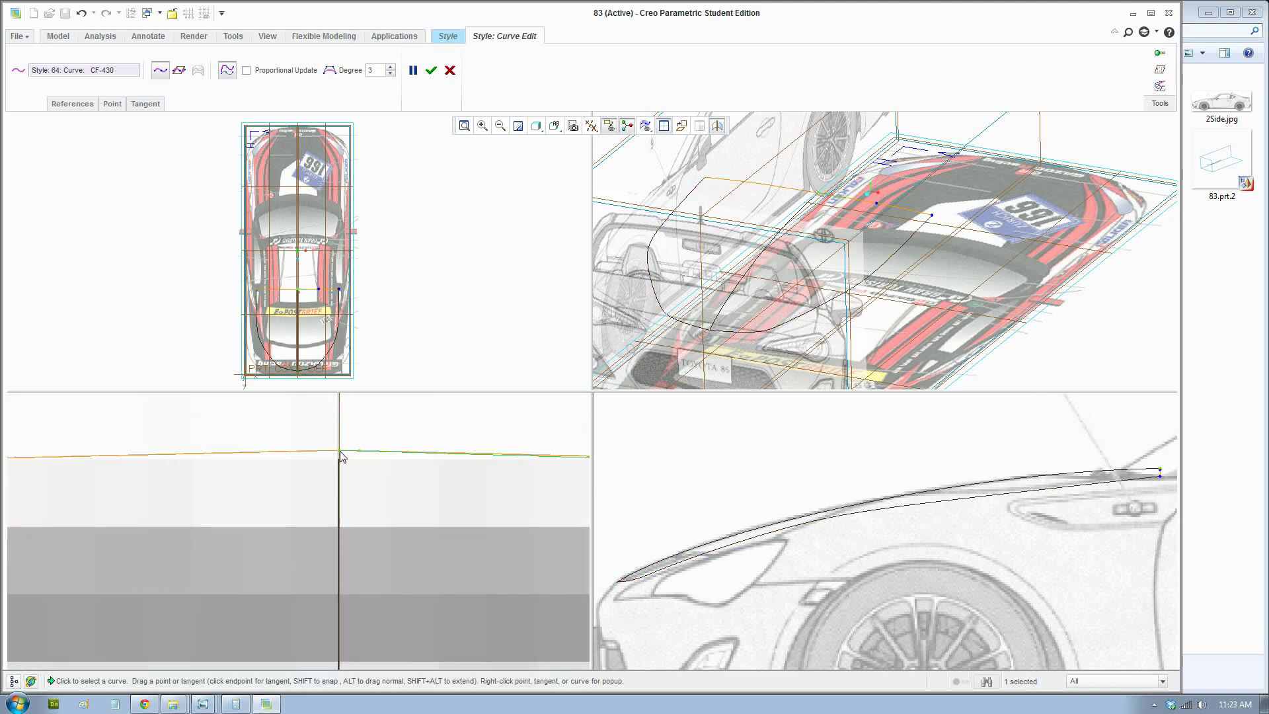
{"action": "scroll", "coordinate": [348, 505], "scroll_direction": "down", "scroll_amount": 3}
{"action": "middle_click_drag", "start_coordinate": [357, 572], "coordinate": [373, 476], "text": "shift"}
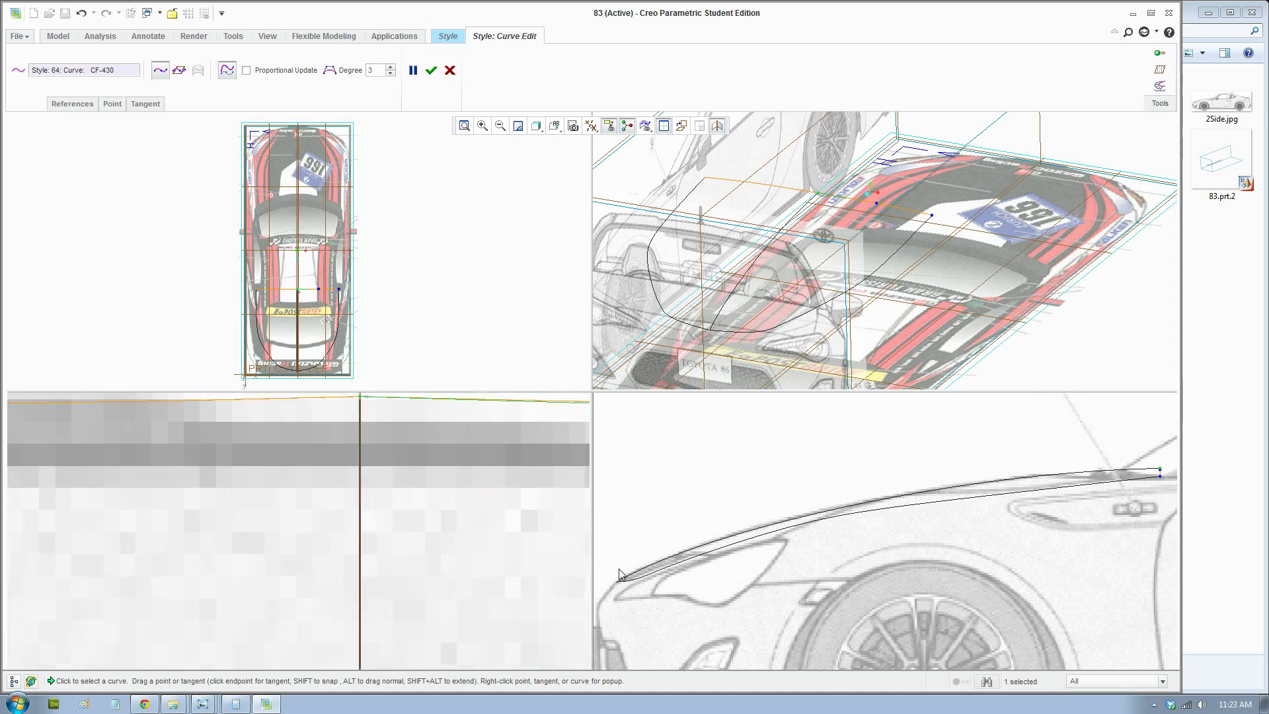
{"action": "left_click", "coordinate": [431, 71]}
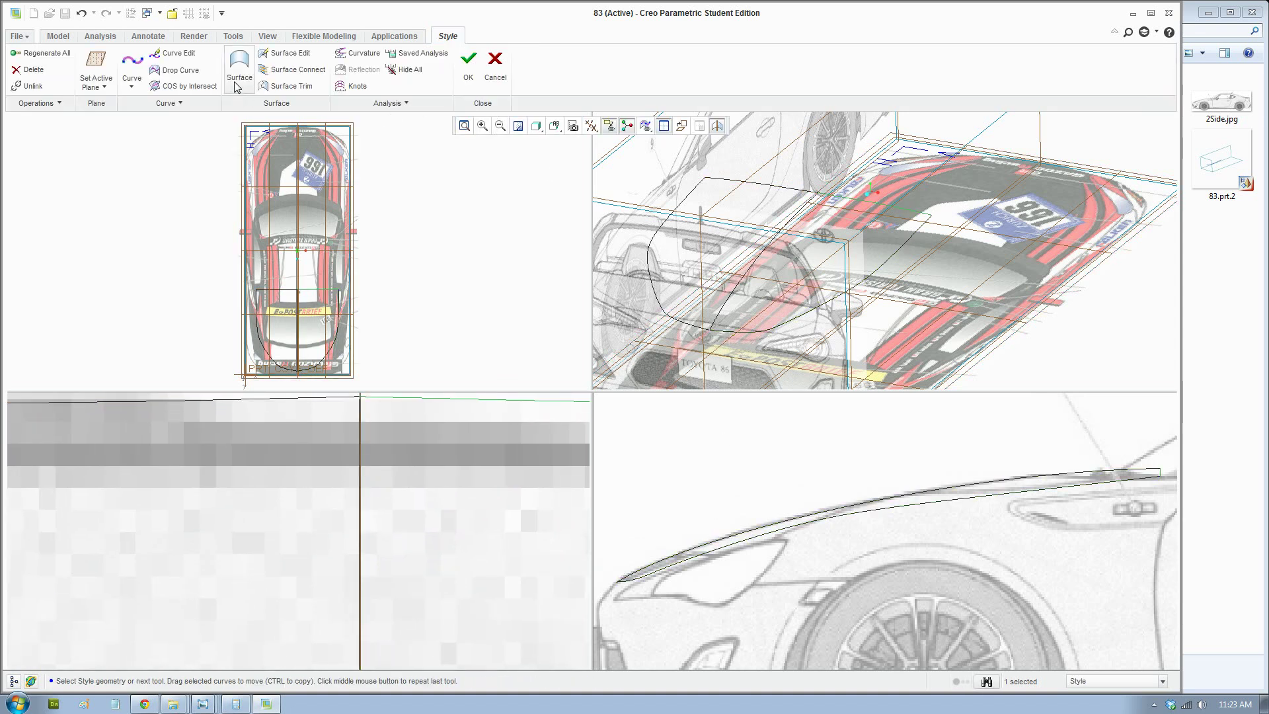
{"action": "left_click", "coordinate": [240, 66]}
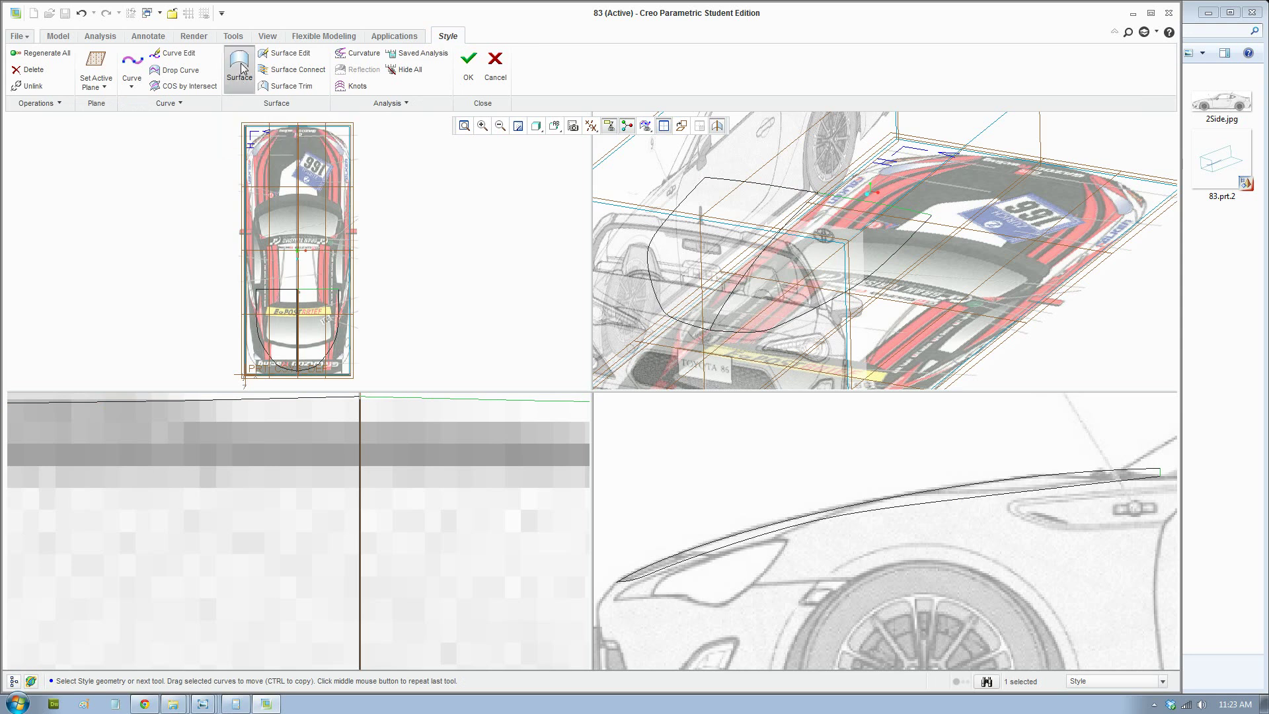
{"action": "left_click", "coordinate": [885, 263], "text": "ctrl"}
{"action": "left_click", "coordinate": [738, 293], "text": "ctrl"}
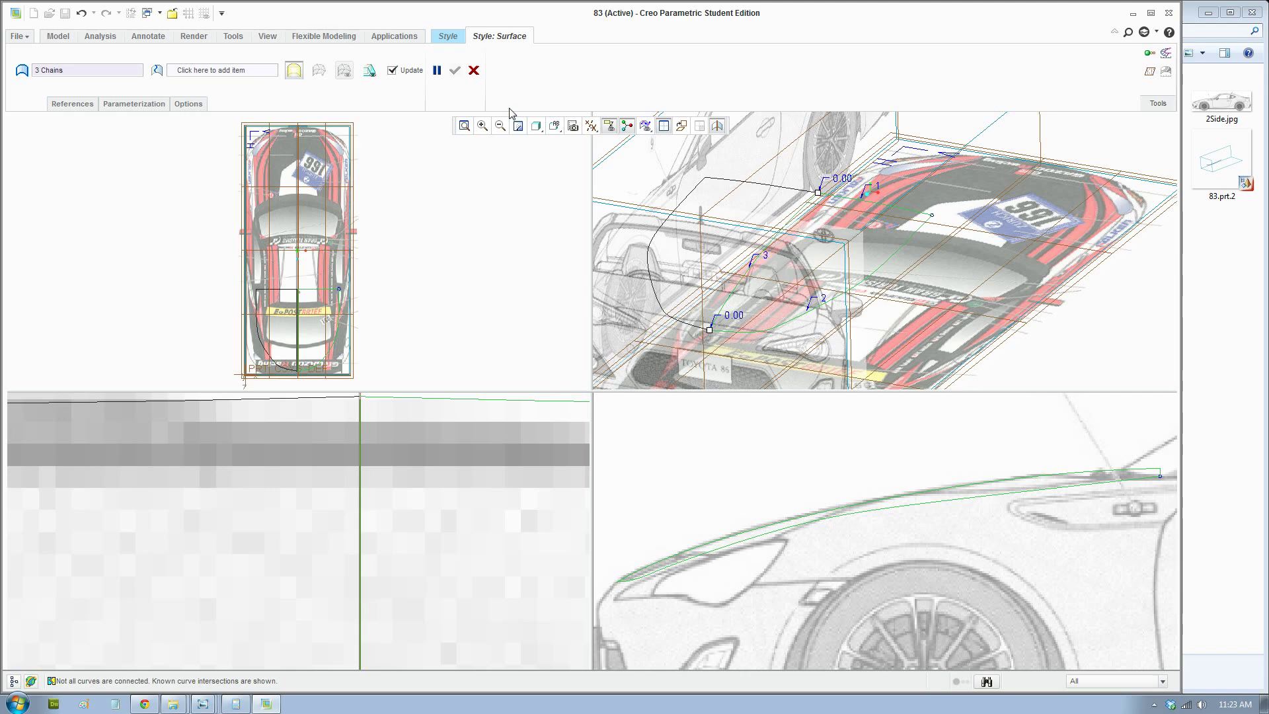
{"action": "left_click", "coordinate": [473, 70]}
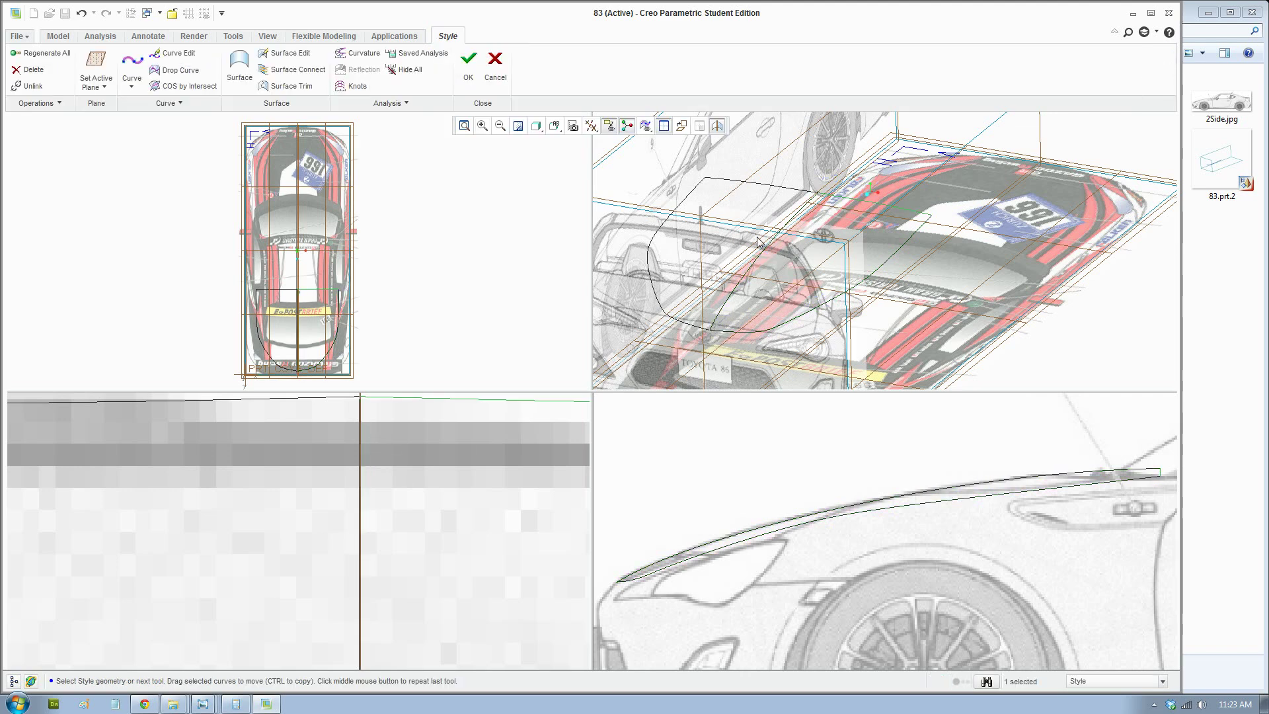
Start editing the hood profile curve and move its rear end point onto the windscreen-base curve in the top view
{"action": "scroll", "coordinate": [777, 228], "scroll_direction": "down", "scroll_amount": 5}
{"action": "scroll", "coordinate": [796, 184], "scroll_direction": "down", "scroll_amount": 4}
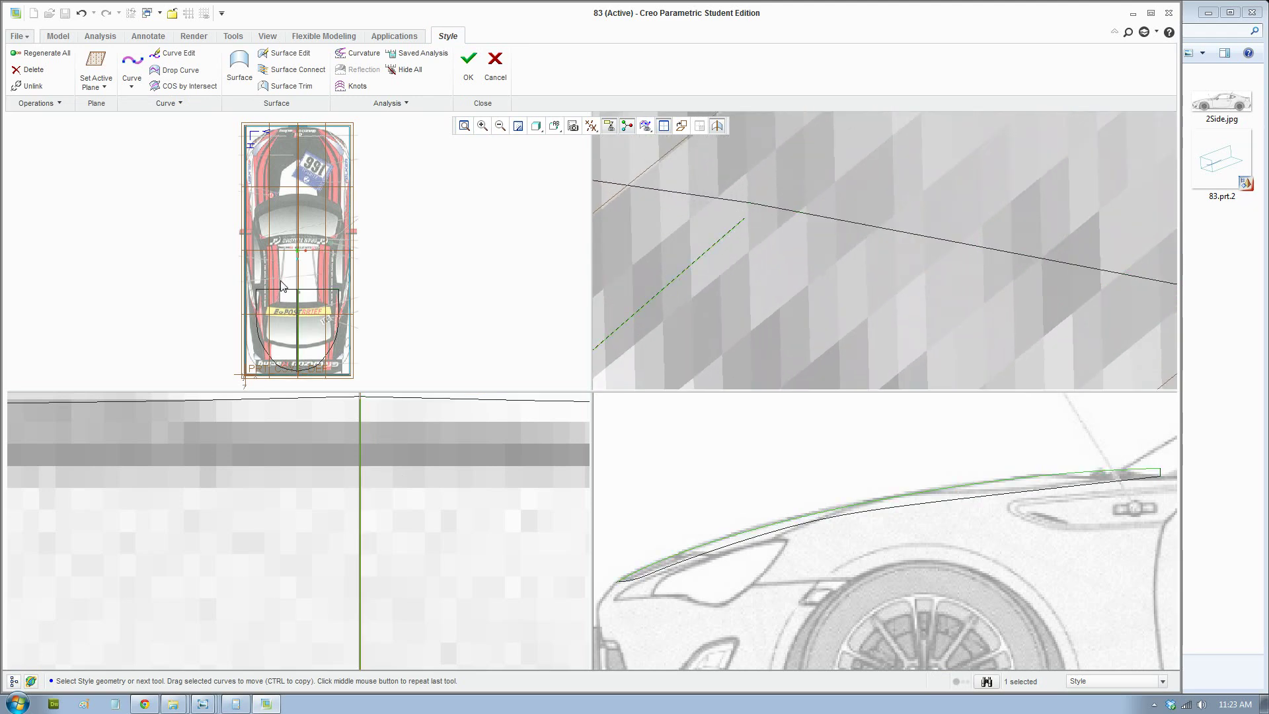
{"action": "scroll", "coordinate": [337, 297], "scroll_direction": "down", "scroll_amount": 6}
{"action": "scroll", "coordinate": [336, 289], "scroll_direction": "down", "scroll_amount": 4}
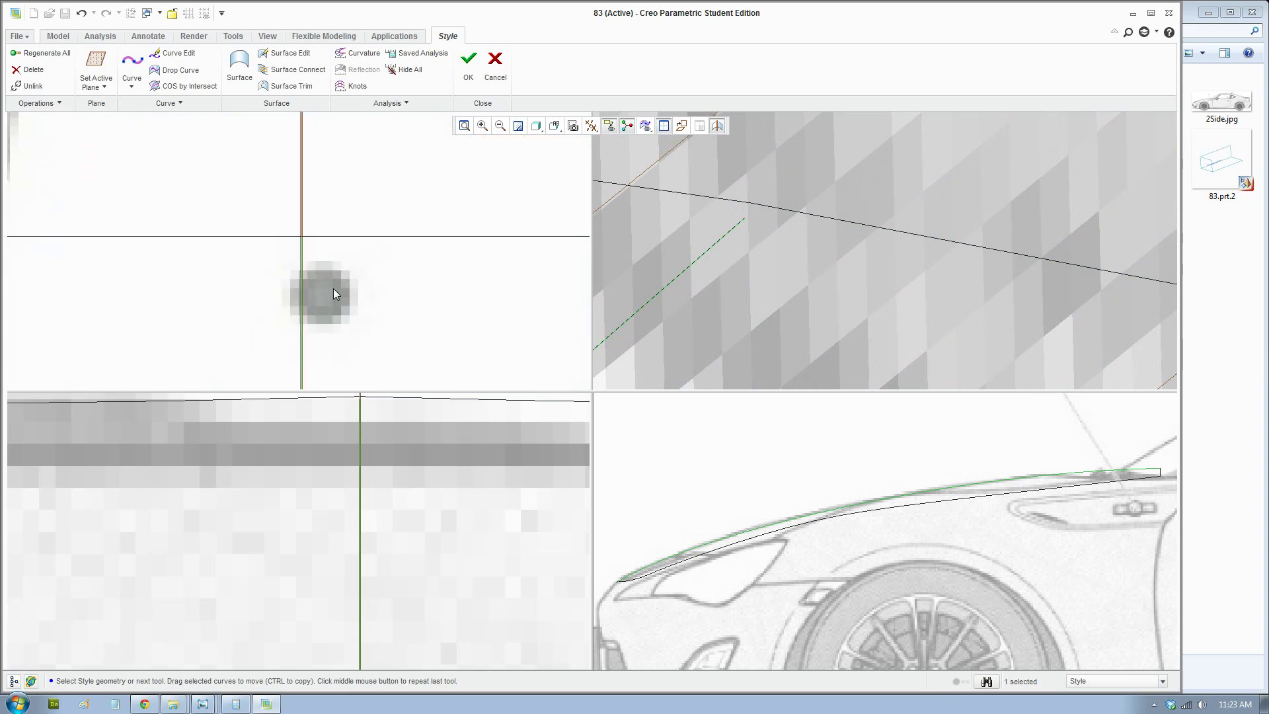
{"action": "left_click", "coordinate": [186, 51]}
{"action": "left_click_drag", "start_coordinate": [287, 212], "coordinate": [289, 200]}
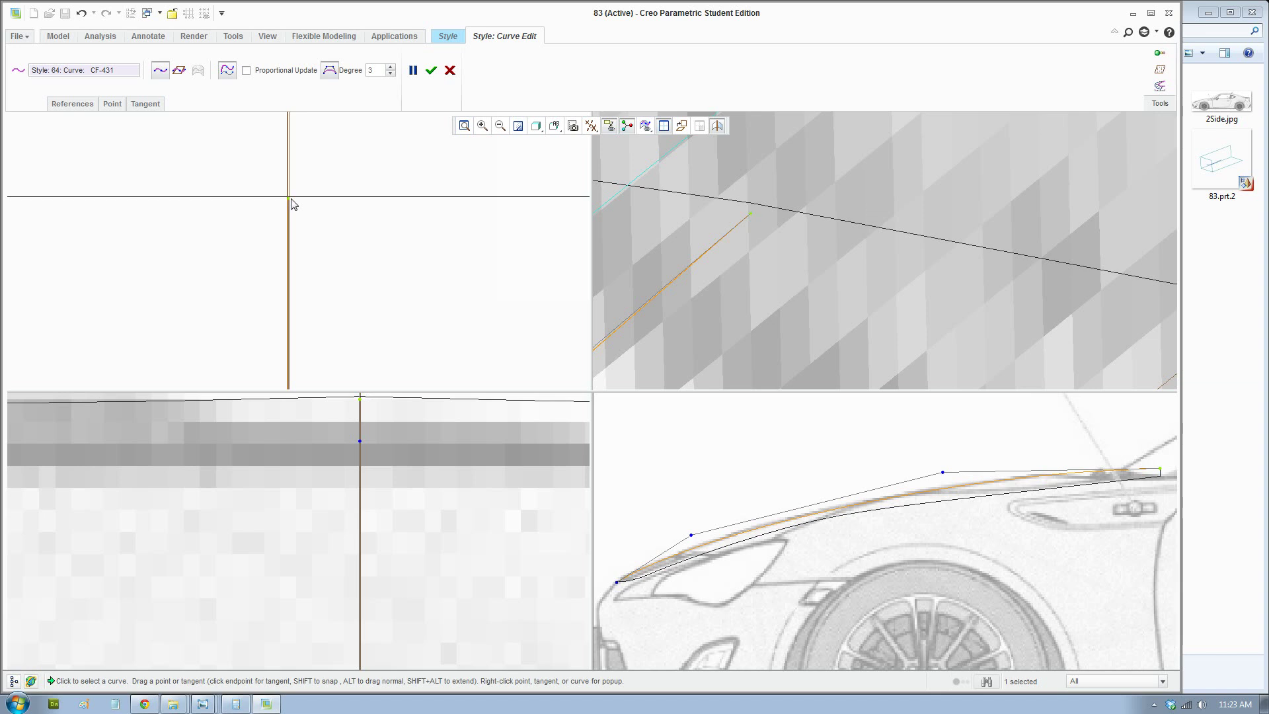
Raise the hood profile curve's rear end point to the centre end of the windscreen-base curve in the side view
{"action": "scroll", "coordinate": [1095, 465], "scroll_direction": "down", "scroll_amount": 6}
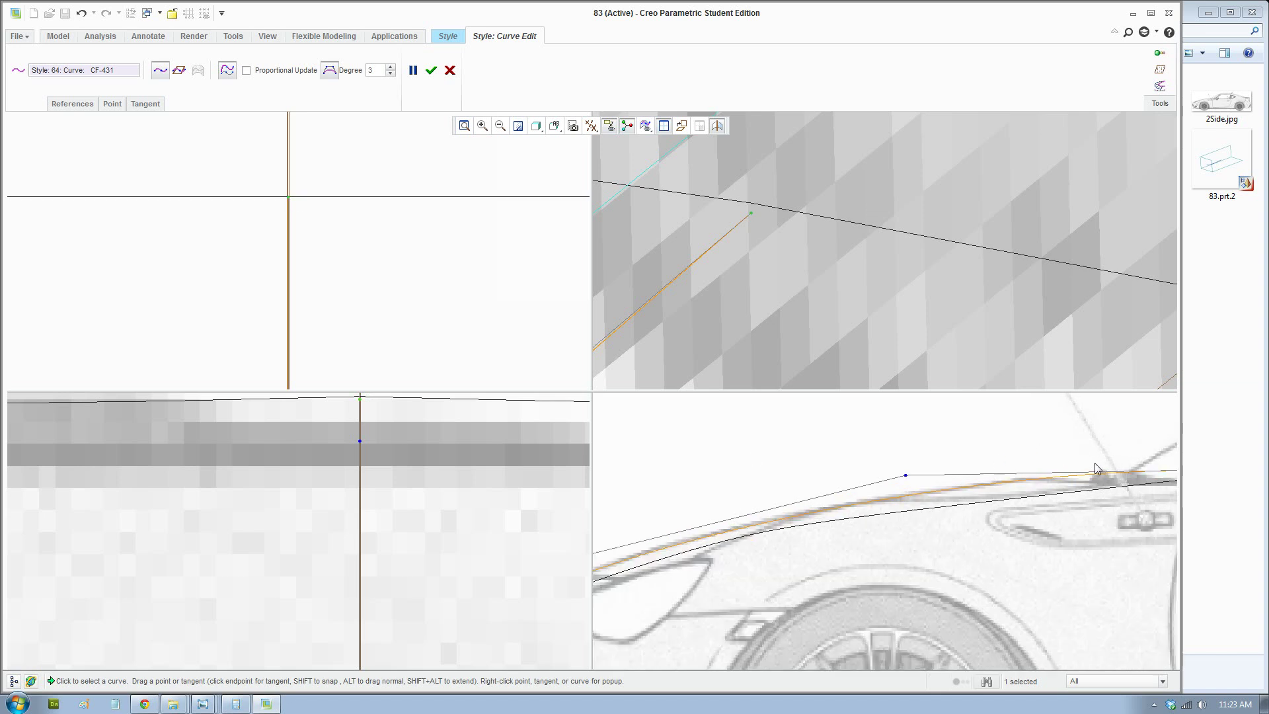
{"action": "scroll", "coordinate": [895, 475], "scroll_direction": "down", "scroll_amount": 7}
{"action": "middle_click_drag", "start_coordinate": [895, 475], "coordinate": [866, 587], "text": "shift"}
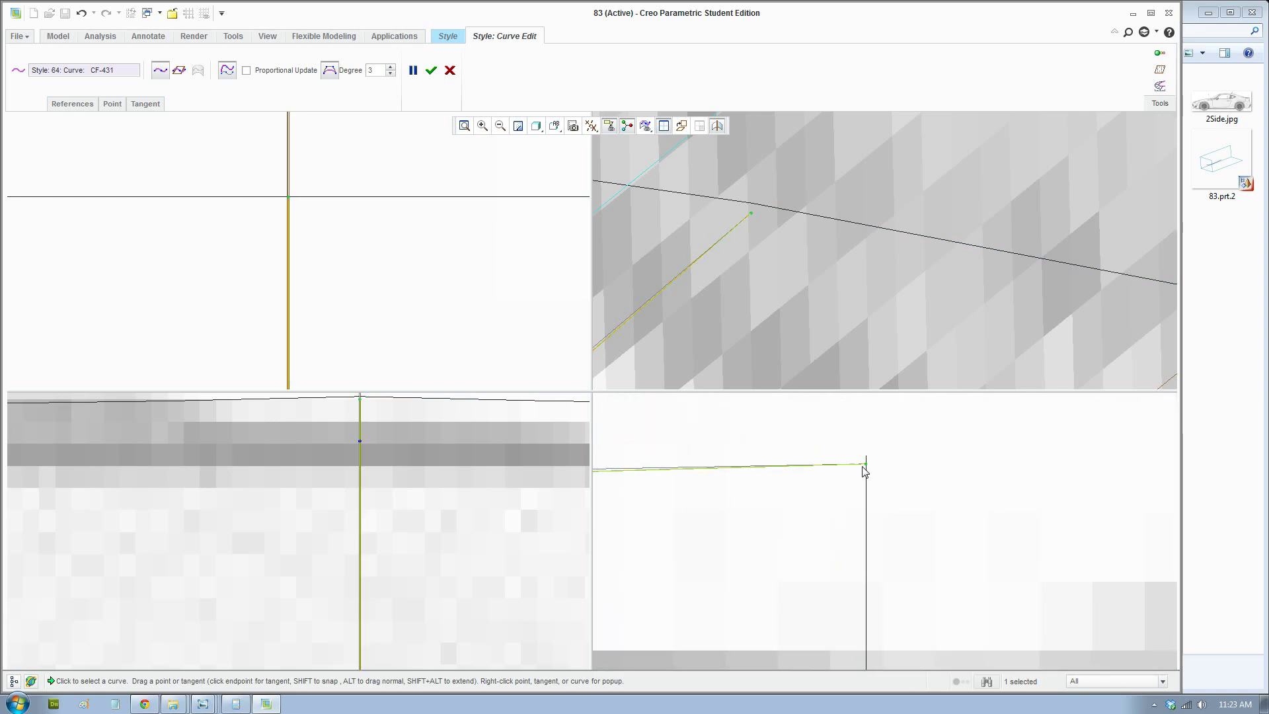
{"action": "left_click_drag", "start_coordinate": [866, 464], "coordinate": [867, 458]}
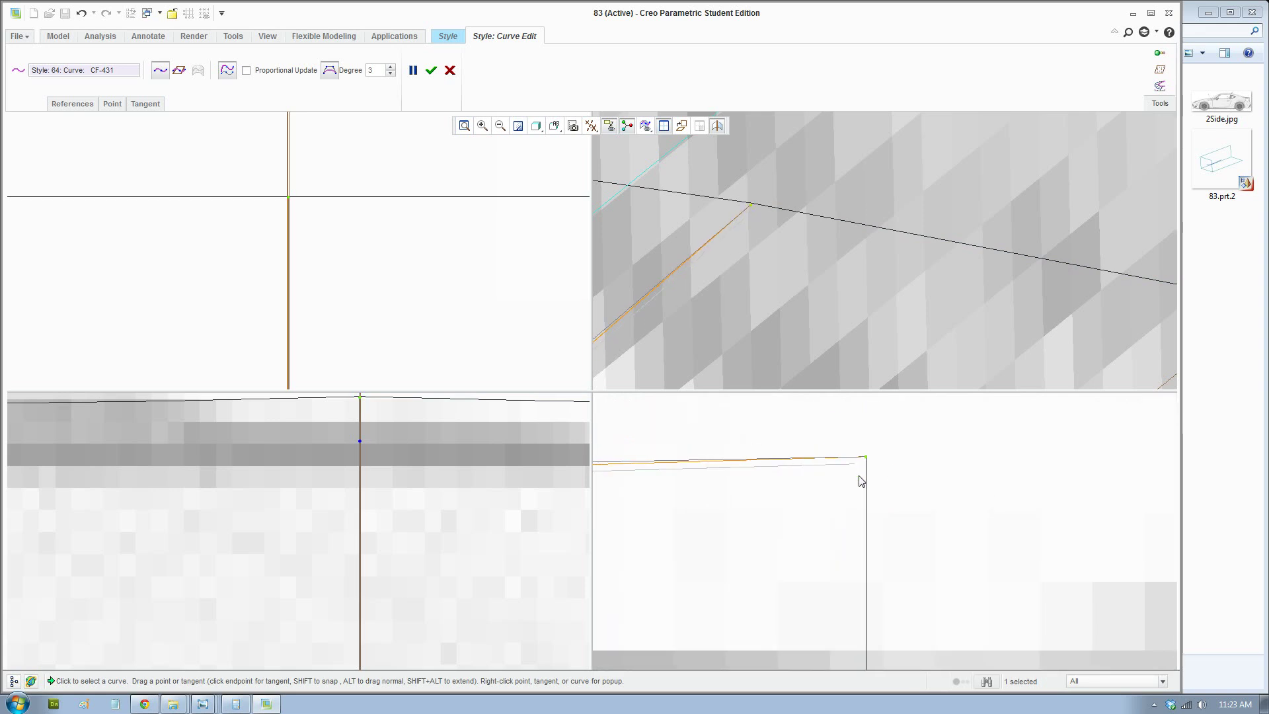
Move the hood profile curve's front end point onto the front tip of the hood outline curve in the side view
{"action": "scroll", "coordinate": [845, 513], "scroll_direction": "up", "scroll_amount": 7}
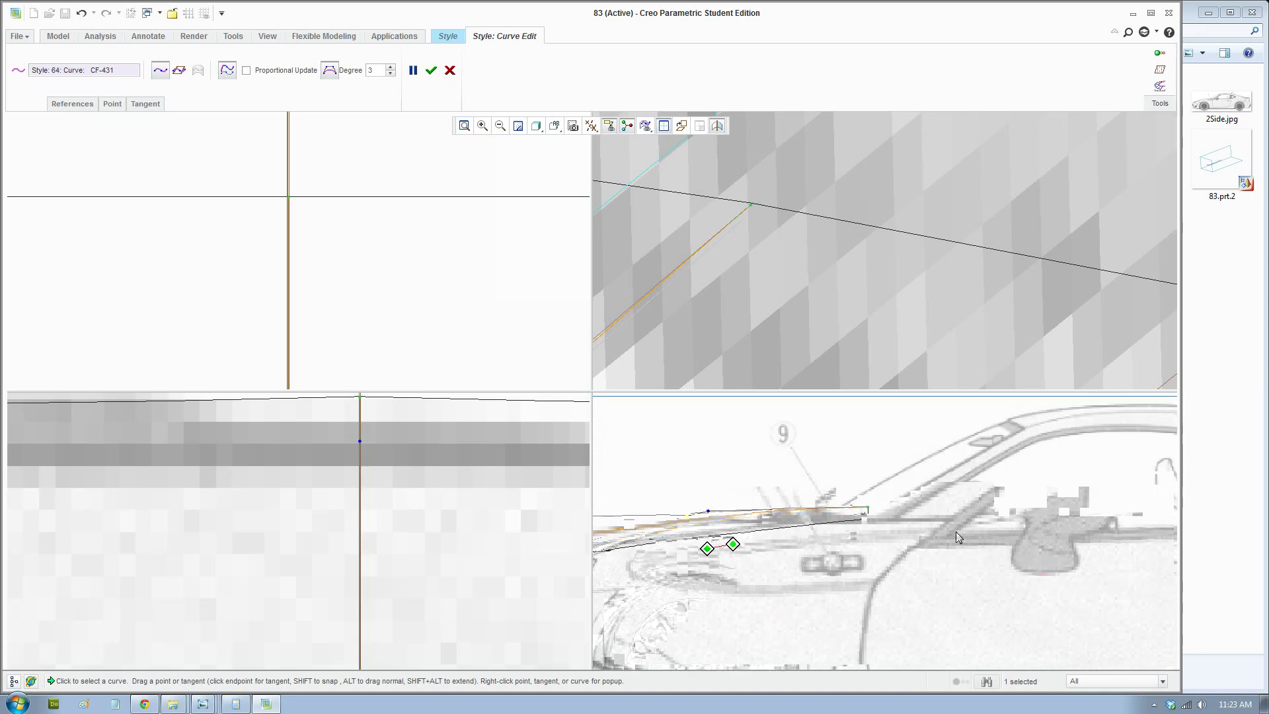
{"action": "middle_click_drag", "start_coordinate": [956, 532], "coordinate": [989, 532], "text": "shift"}
{"action": "scroll", "coordinate": [743, 537], "scroll_direction": "down", "scroll_amount": 8}
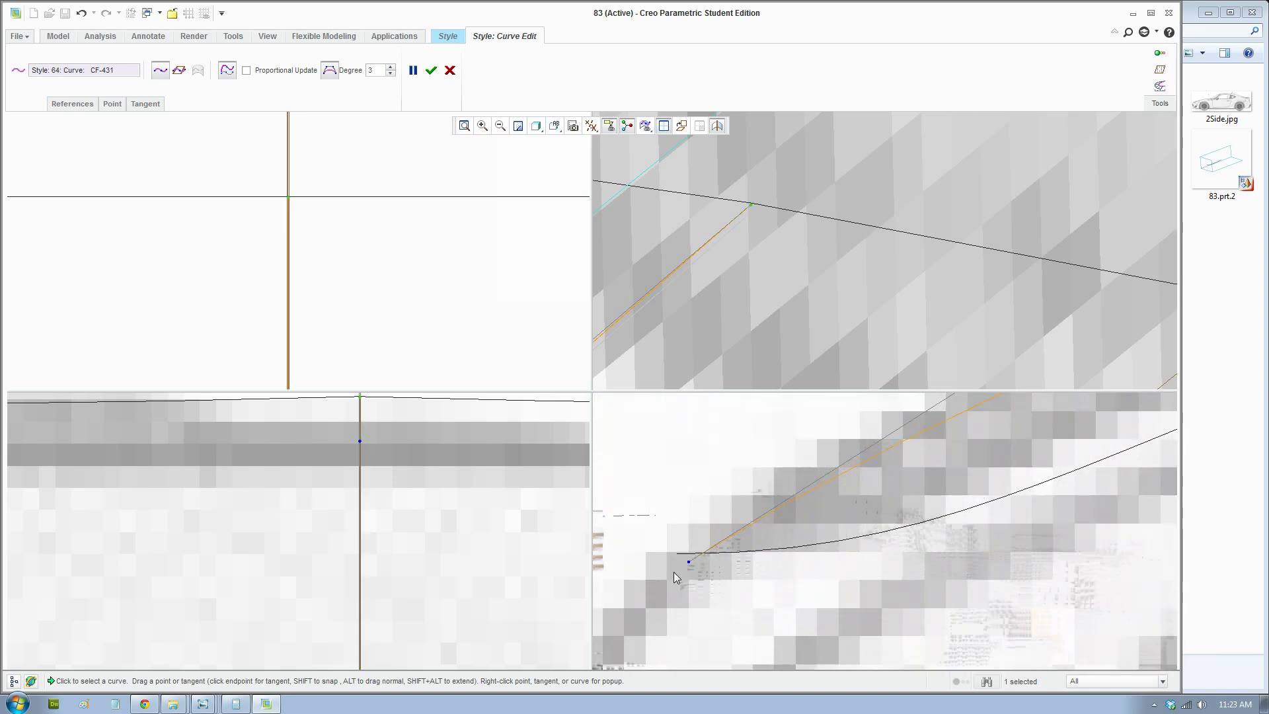
{"action": "left_click_drag", "start_coordinate": [689, 561], "coordinate": [677, 553]}
Align the hood profile curve's front end point with the outline curve's centre end point in the front view
{"action": "scroll", "coordinate": [277, 574], "scroll_direction": "up", "scroll_amount": 8}
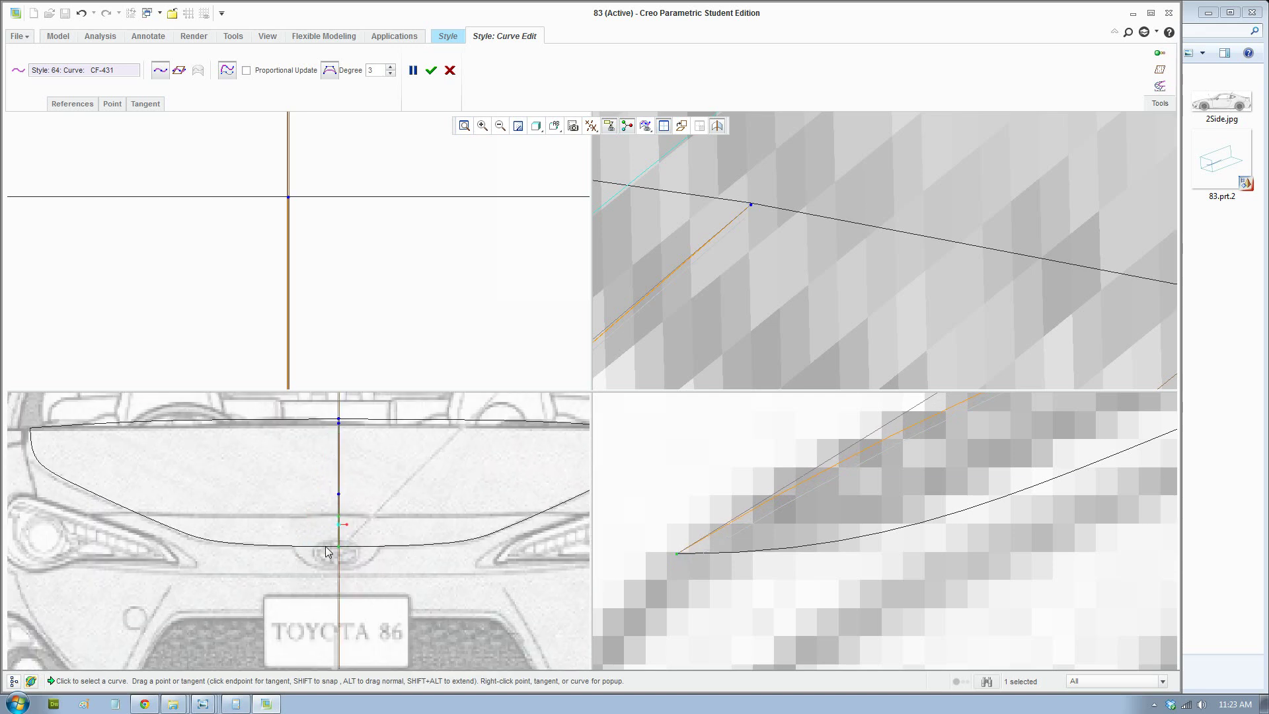
{"action": "scroll", "coordinate": [326, 551], "scroll_direction": "down", "scroll_amount": 10}
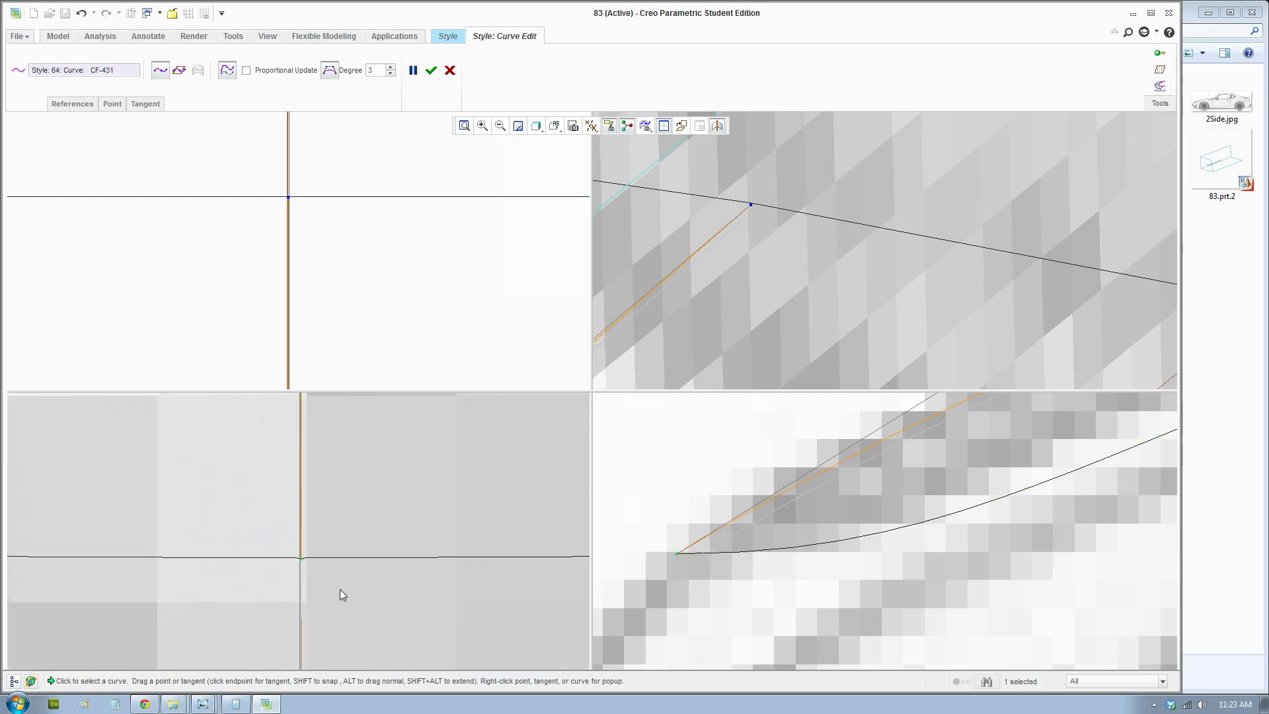
{"action": "scroll", "coordinate": [339, 589], "scroll_direction": "down", "scroll_amount": 1}
{"action": "scroll", "coordinate": [295, 556], "scroll_direction": "down", "scroll_amount": 5}
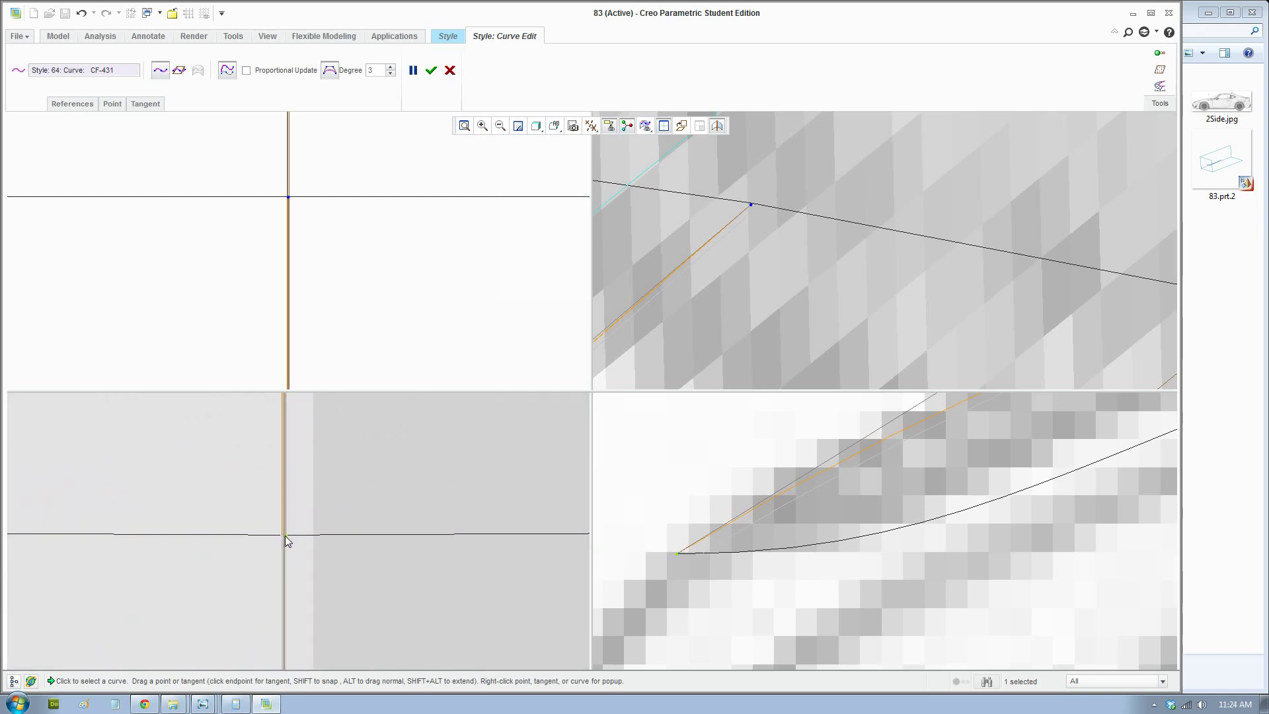
{"action": "left_click", "coordinate": [295, 536]}
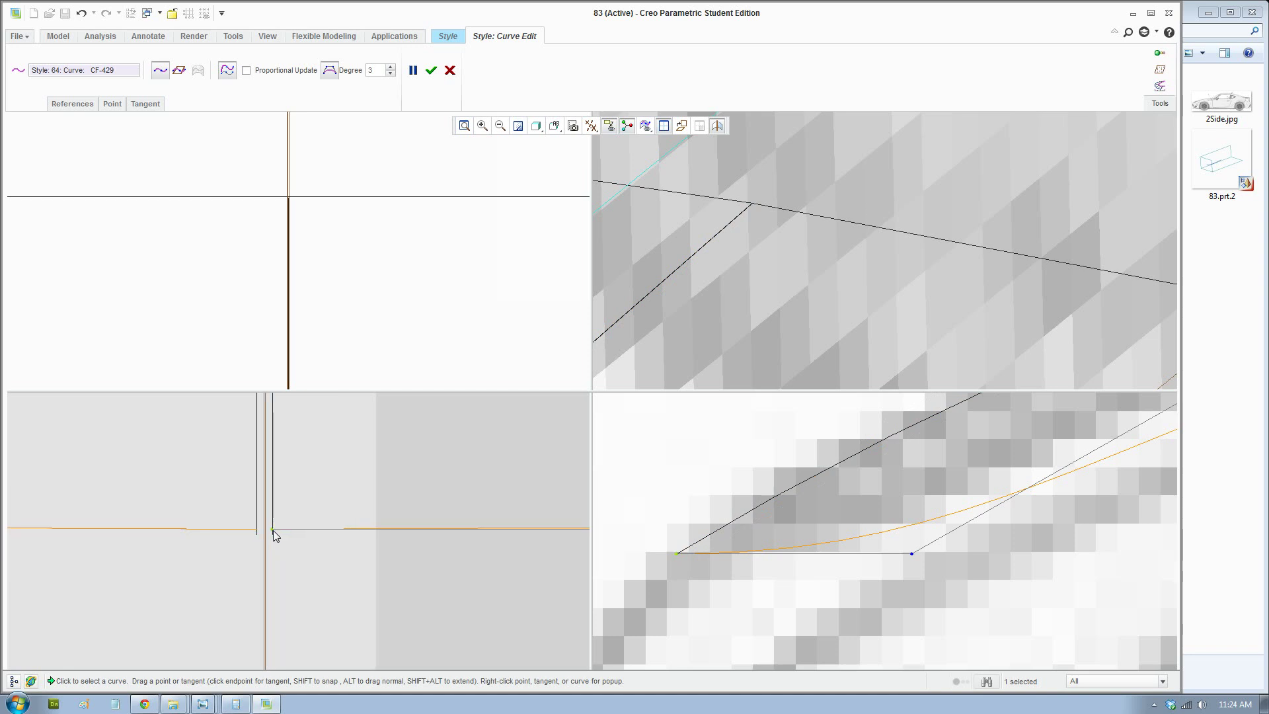
{"action": "left_click", "coordinate": [274, 527]}
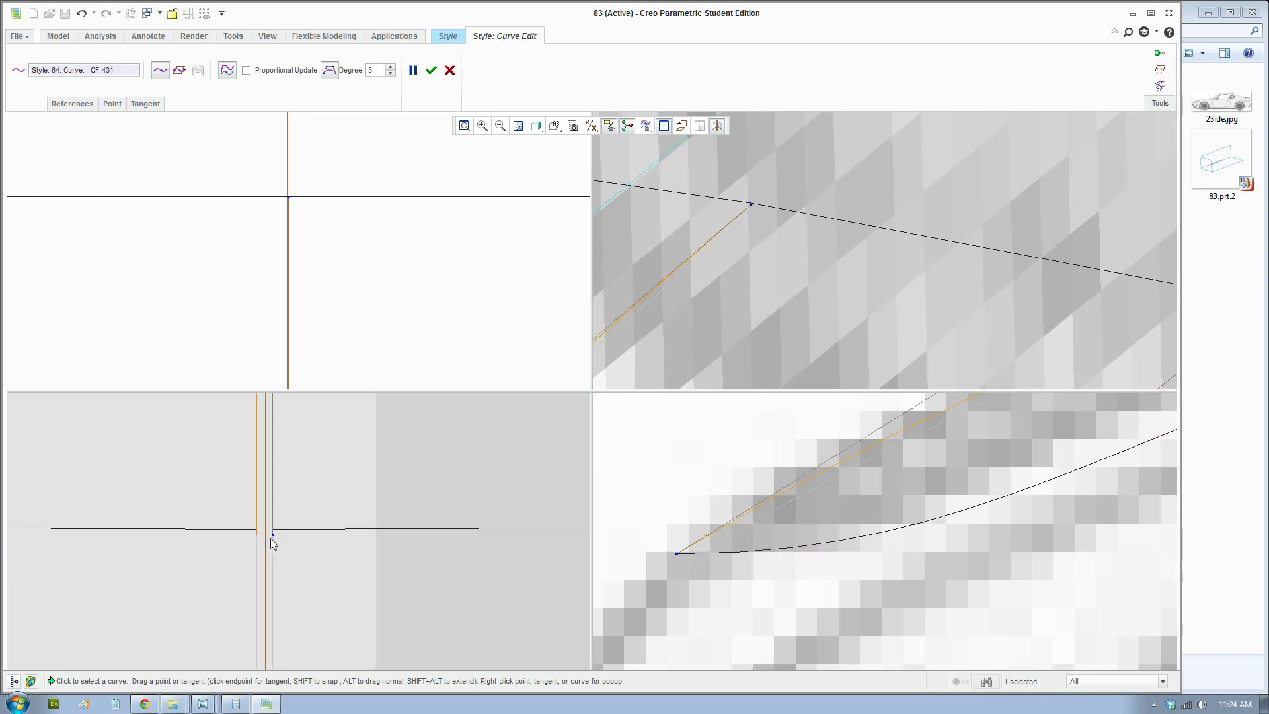
{"action": "scroll", "coordinate": [291, 527], "scroll_direction": "up", "scroll_amount": 12}
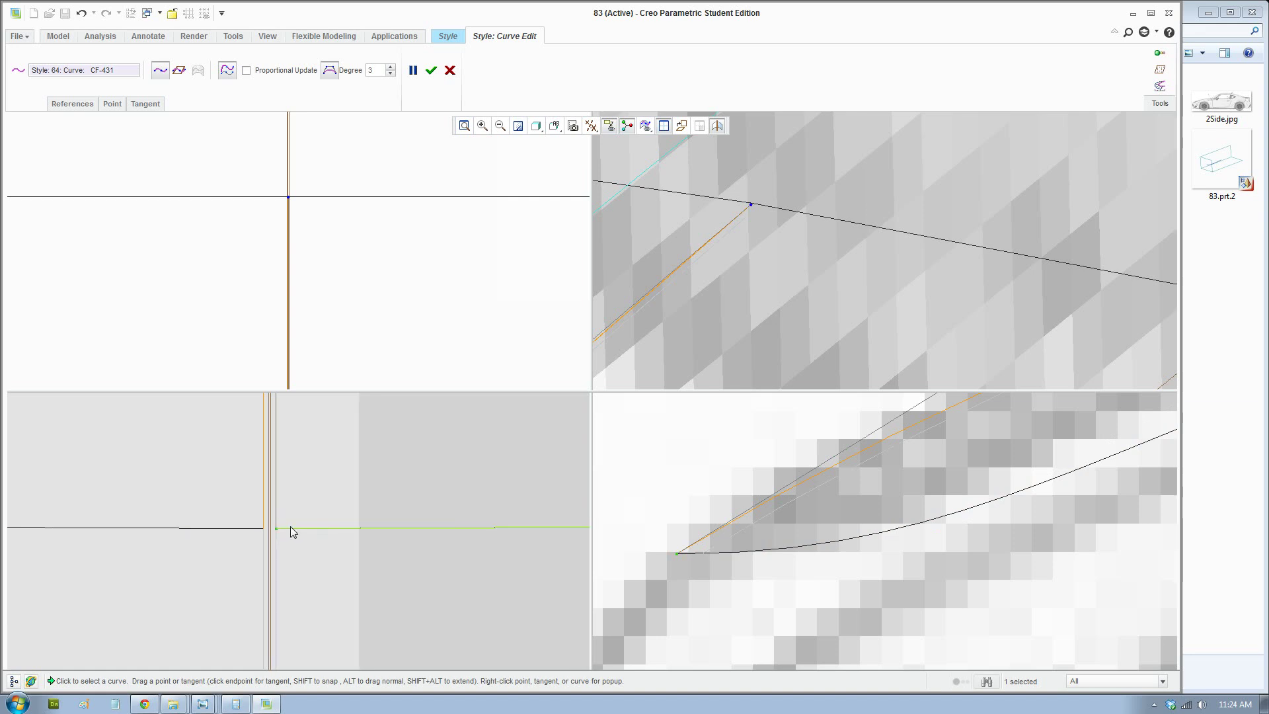
{"action": "scroll", "coordinate": [303, 506], "scroll_direction": "up", "scroll_amount": 5}
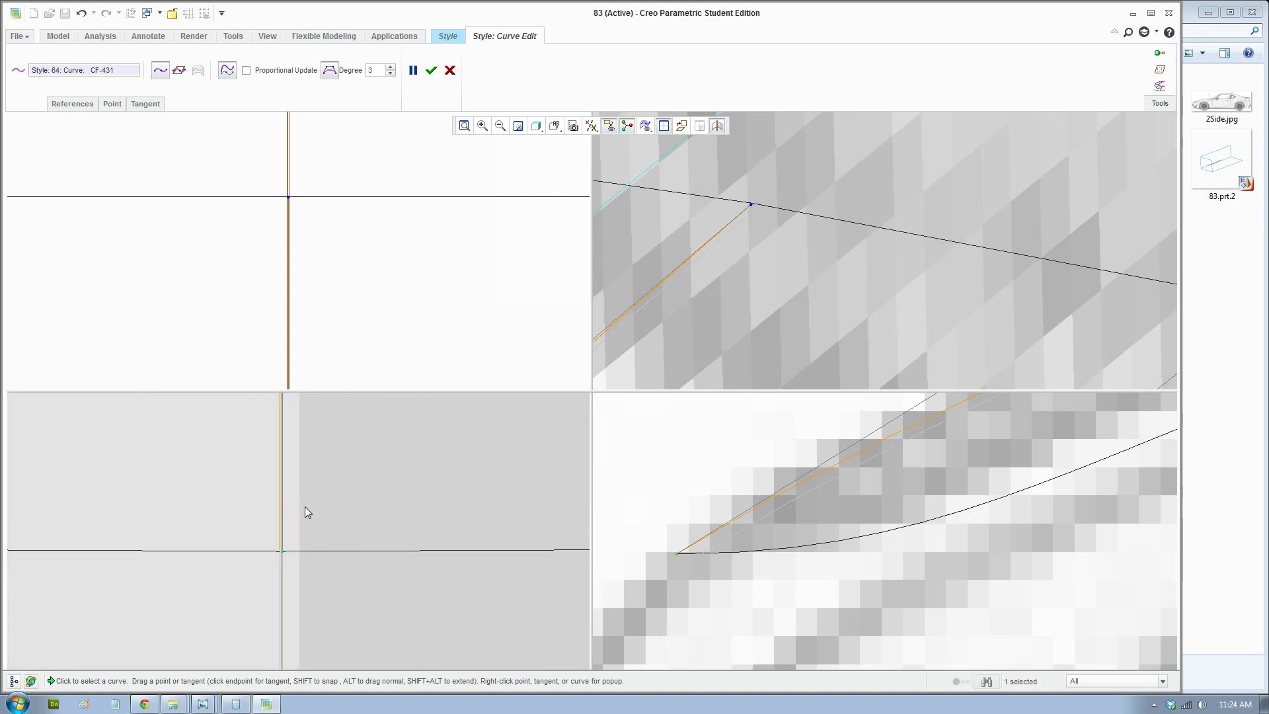
Check the hood profile's end point connections in the front and top views and finish editing the curve
{"action": "scroll", "coordinate": [277, 560], "scroll_direction": "down", "scroll_amount": 1}
{"action": "scroll", "coordinate": [370, 297], "scroll_direction": "up", "scroll_amount": 5}
{"action": "scroll", "coordinate": [442, 296], "scroll_direction": "up", "scroll_amount": 5}
{"action": "middle_click_drag", "start_coordinate": [453, 312], "coordinate": [374, 184], "text": "shift"}
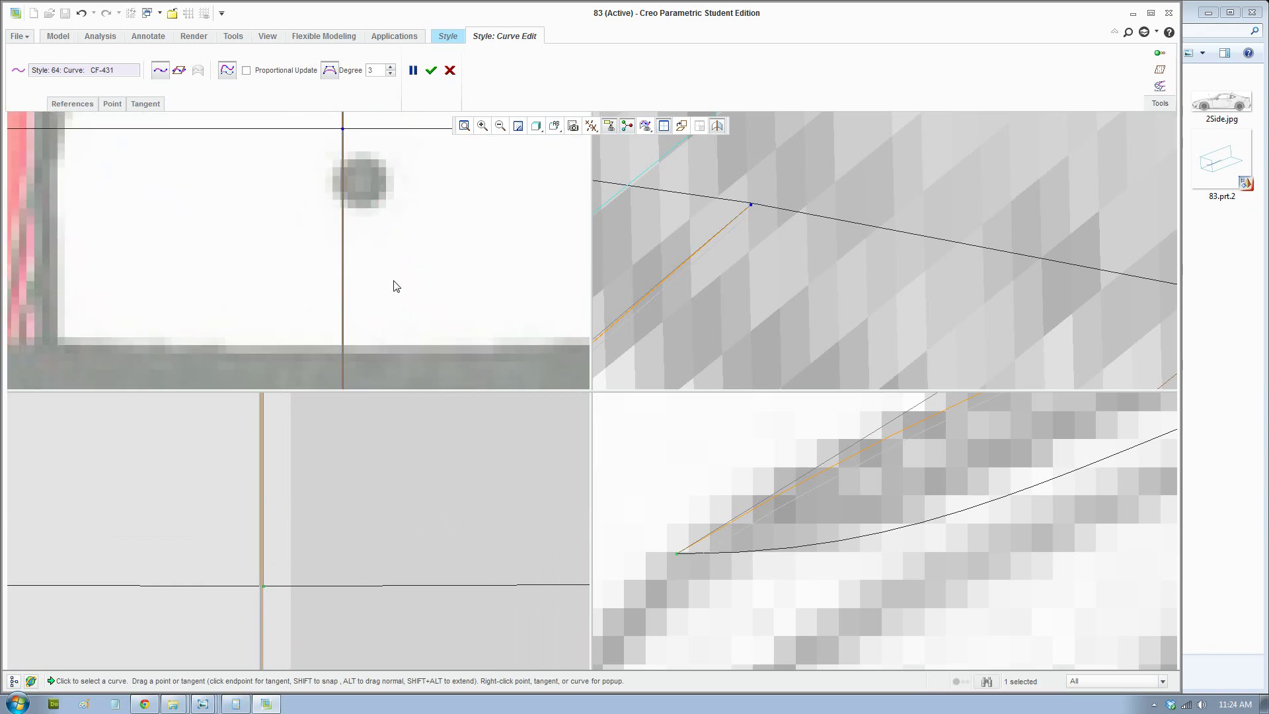
{"action": "scroll", "coordinate": [423, 331], "scroll_direction": "up", "scroll_amount": 5}
{"action": "middle_click_drag", "start_coordinate": [420, 333], "coordinate": [355, 190], "text": "shift"}
{"action": "scroll", "coordinate": [386, 309], "scroll_direction": "up", "scroll_amount": 1}
{"action": "middle_click_drag", "start_coordinate": [391, 298], "coordinate": [365, 173], "text": "shift"}
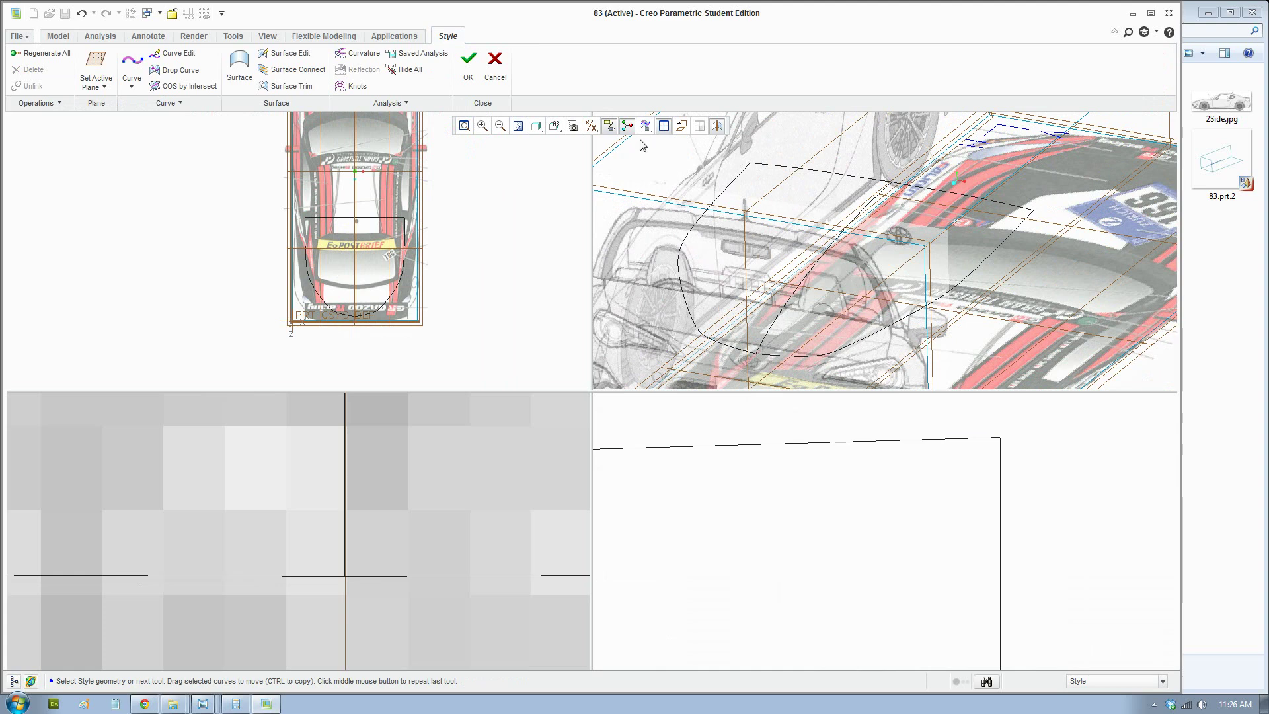
Create a Style surface in the single 3D view from the windscreen-base, hood outline and centre profile curves
{"action": "left_click", "coordinate": [663, 126]}
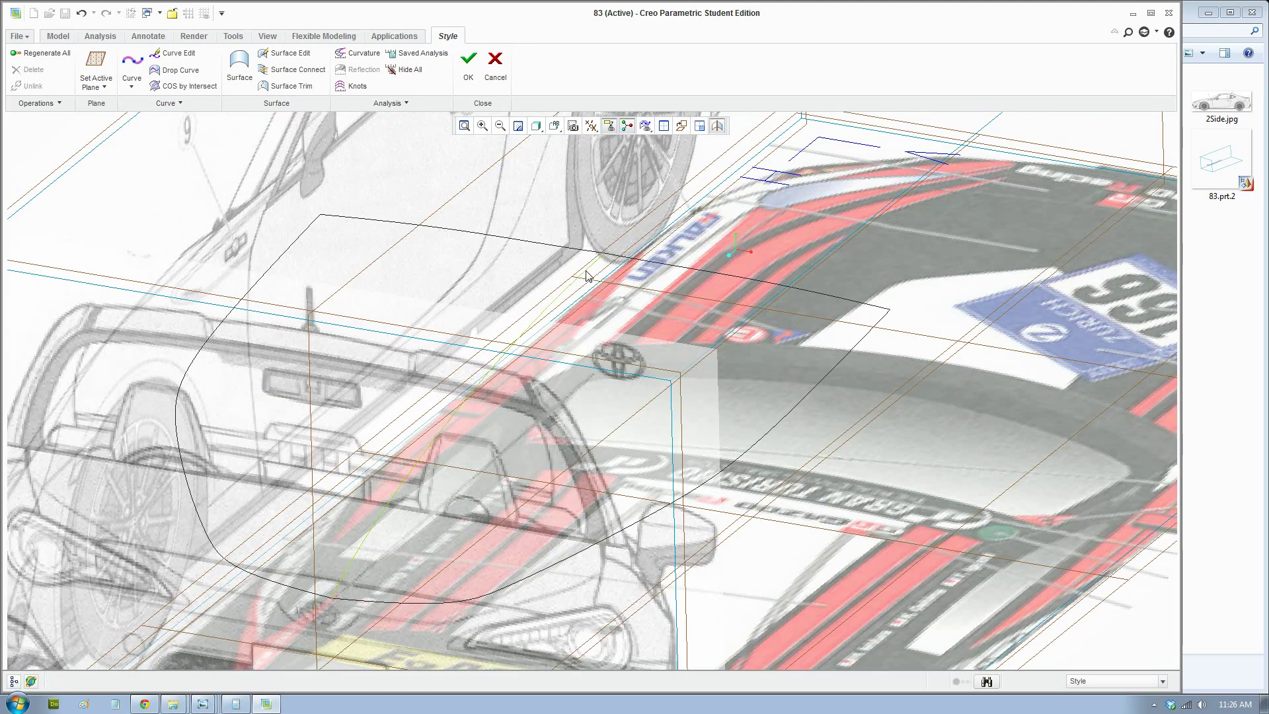
{"action": "middle_click_drag", "start_coordinate": [627, 288], "coordinate": [658, 253], "text": "shift"}
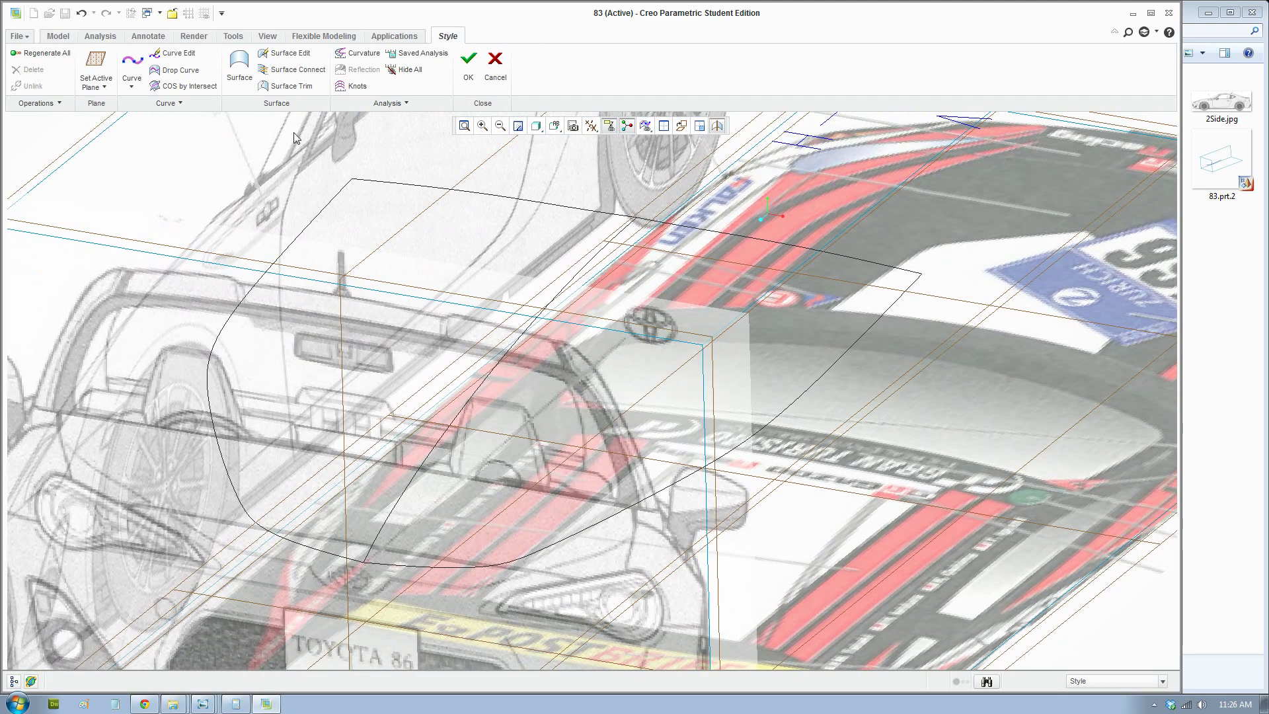
{"action": "left_click", "coordinate": [240, 66]}
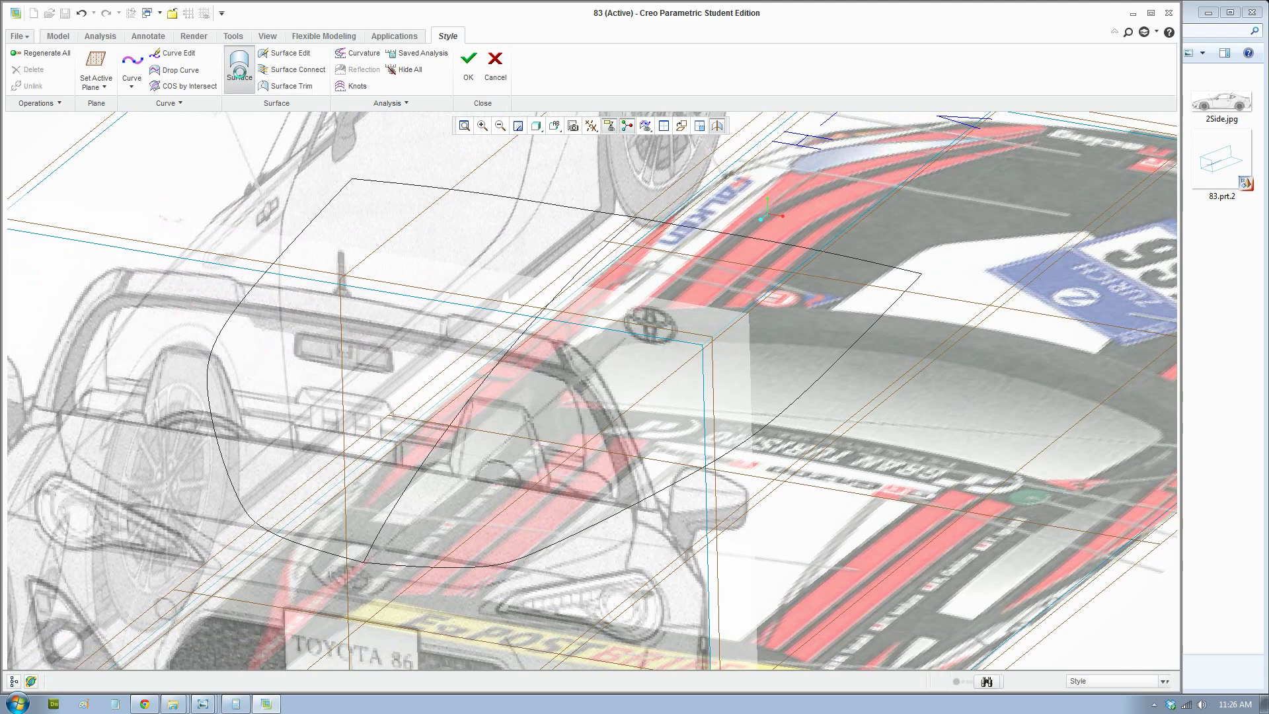
{"action": "left_click", "coordinate": [694, 230]}
{"action": "left_click", "coordinate": [838, 367], "text": "ctrl"}
{"action": "left_click", "coordinate": [424, 462], "text": "ctrl"}
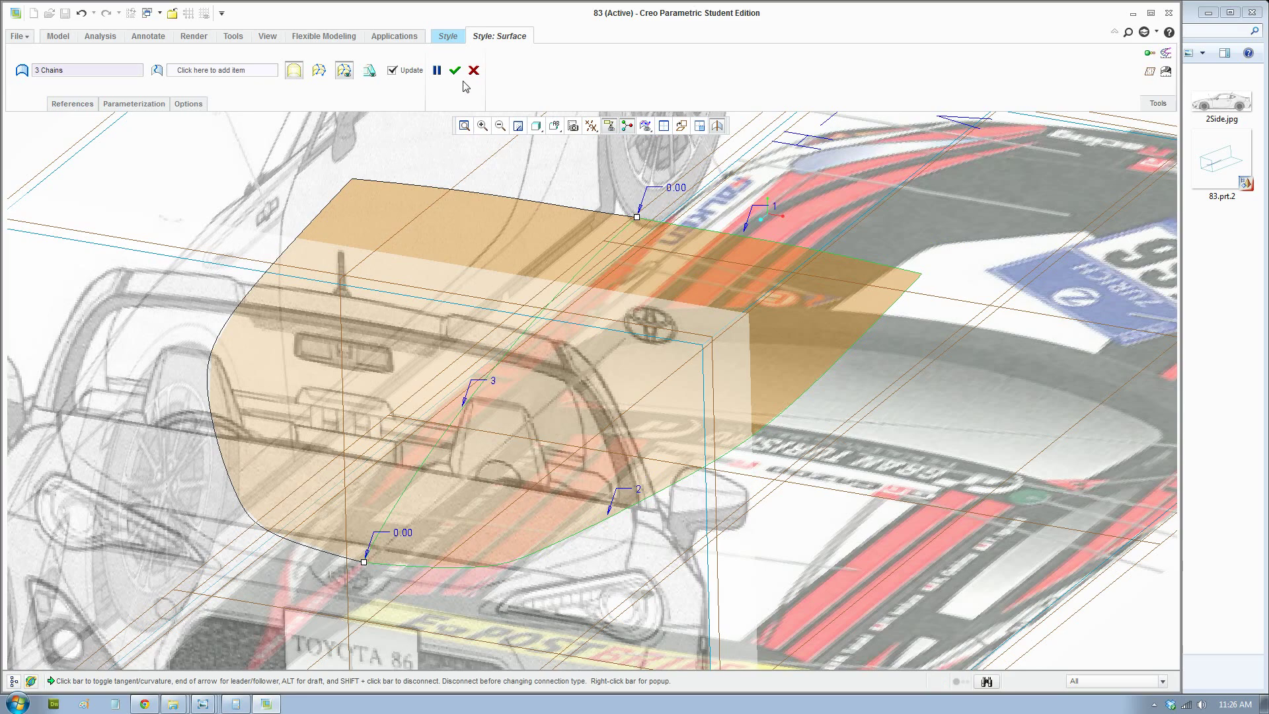
{"action": "left_click", "coordinate": [455, 70]}
Examine the shape of the new hood surface against the front blueprint from several angles
{"action": "mouse_move", "coordinate": [516, 298]}
{"action": "middle_mouse_down"}
{"action": "mouse_move", "coordinate": [589, 298]}
{"action": "mouse_move", "coordinate": [546, 326]}
{"action": "middle_mouse_up"}
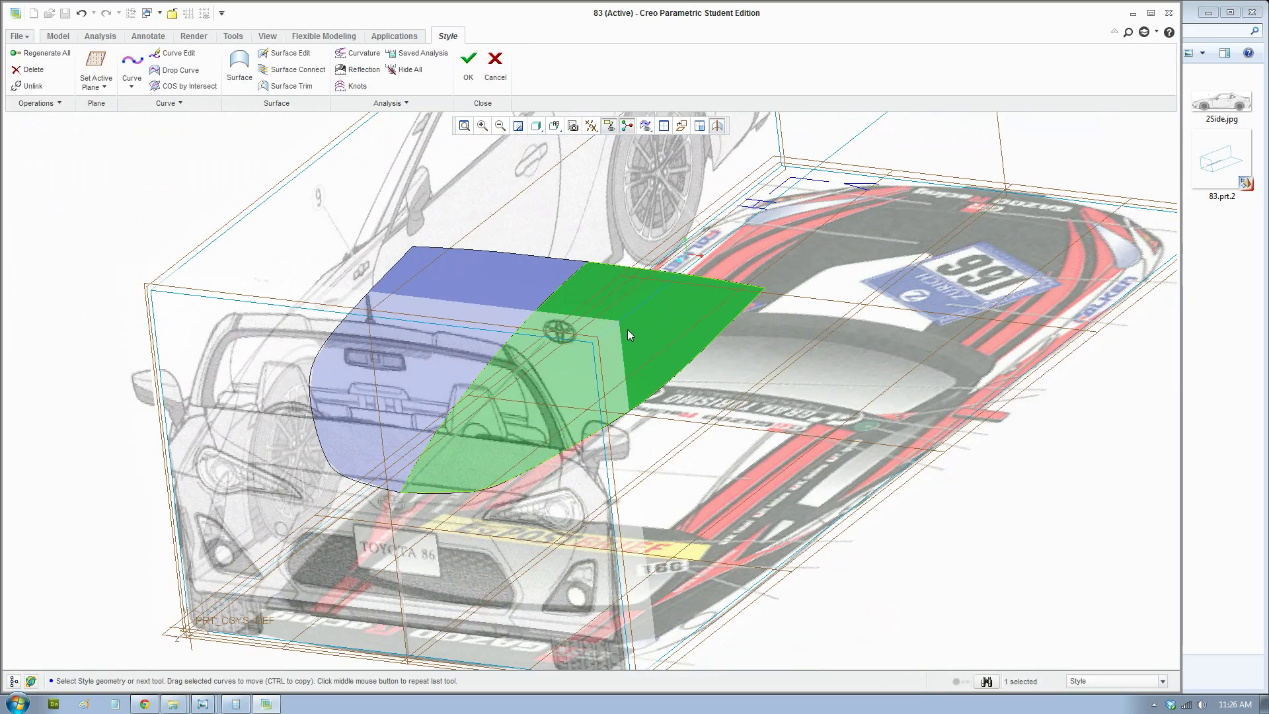
{"action": "scroll", "coordinate": [642, 333], "scroll_direction": "down", "scroll_amount": 2}
{"action": "middle_click_drag", "start_coordinate": [616, 405], "coordinate": [415, 497]}
{"action": "scroll", "coordinate": [340, 452], "scroll_direction": "down", "scroll_amount": 4}
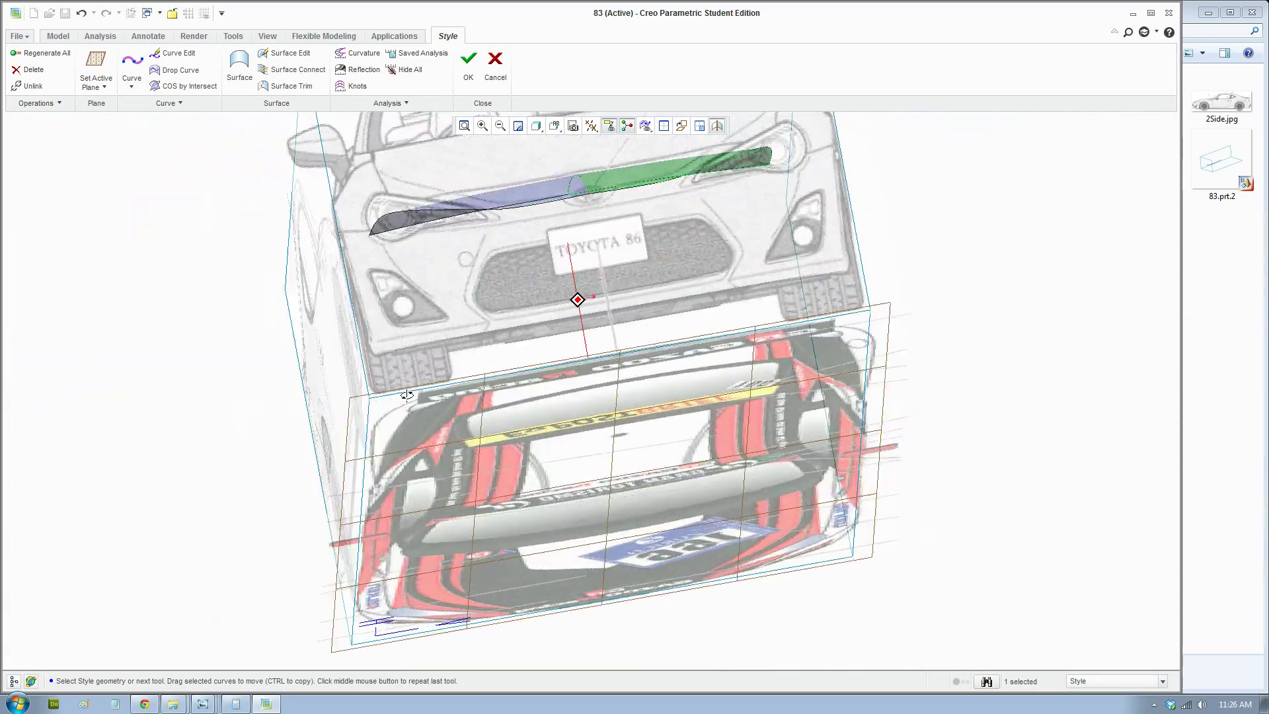